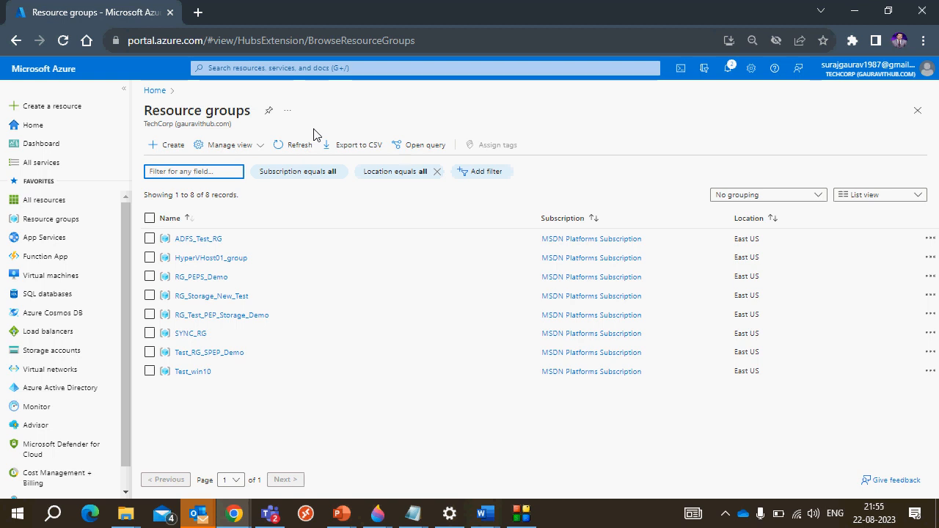
- Create resource group RG_PEPS_Demo_New in East US and open its overview
left_click(168, 149)
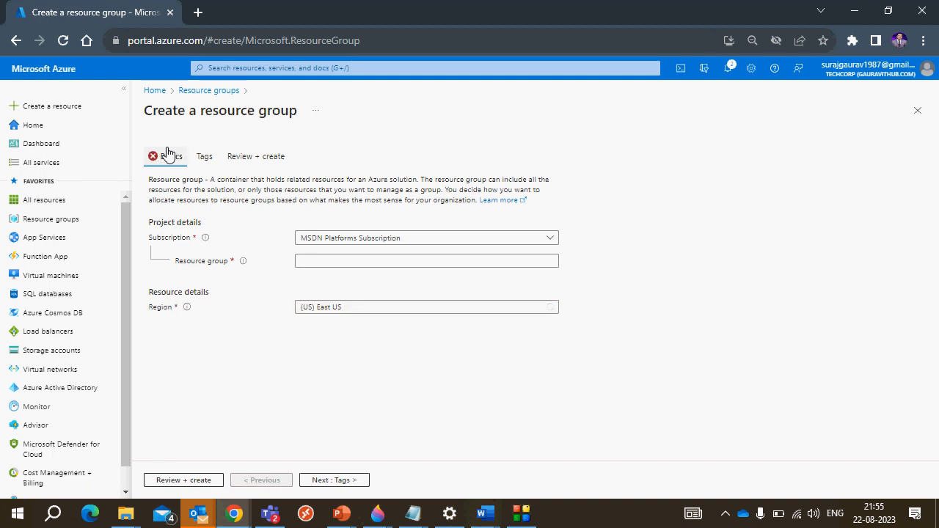
left_click(367, 263)
type("RG_P")
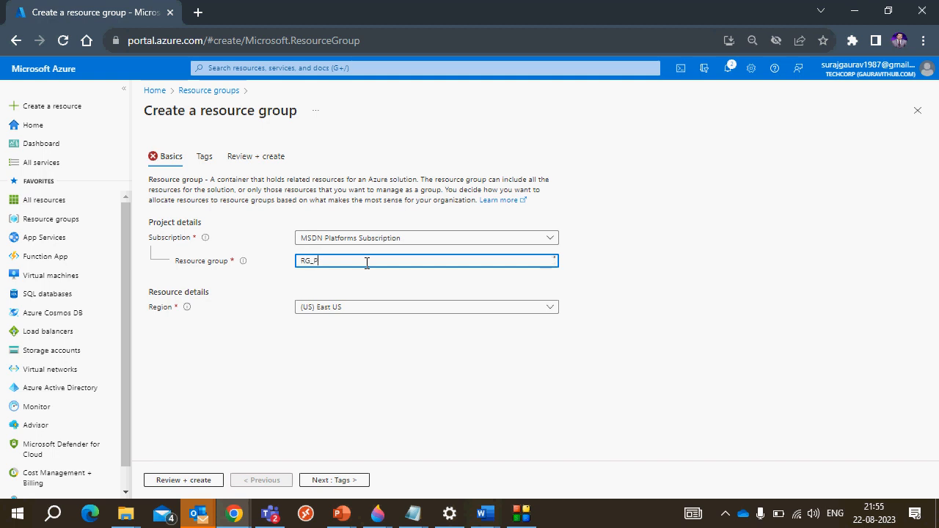
type("EP")
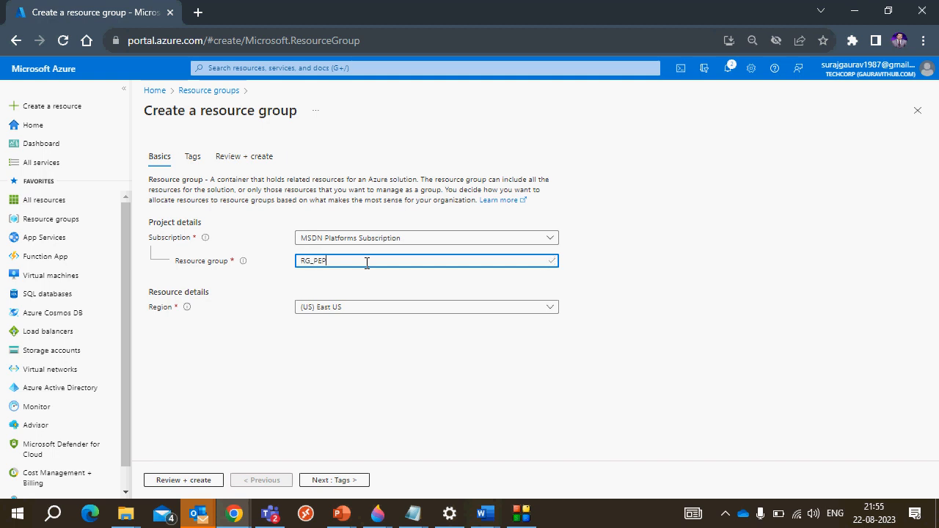
type("S_Demo_")
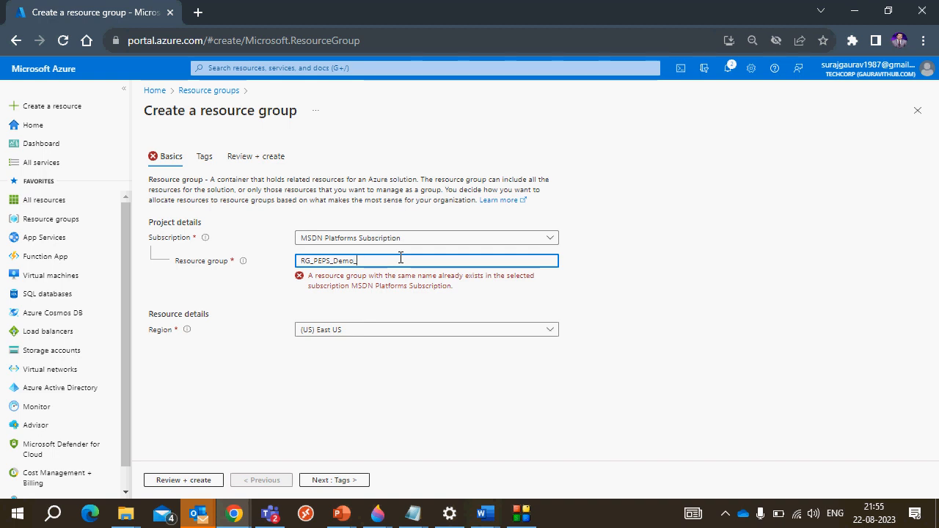
type("New")
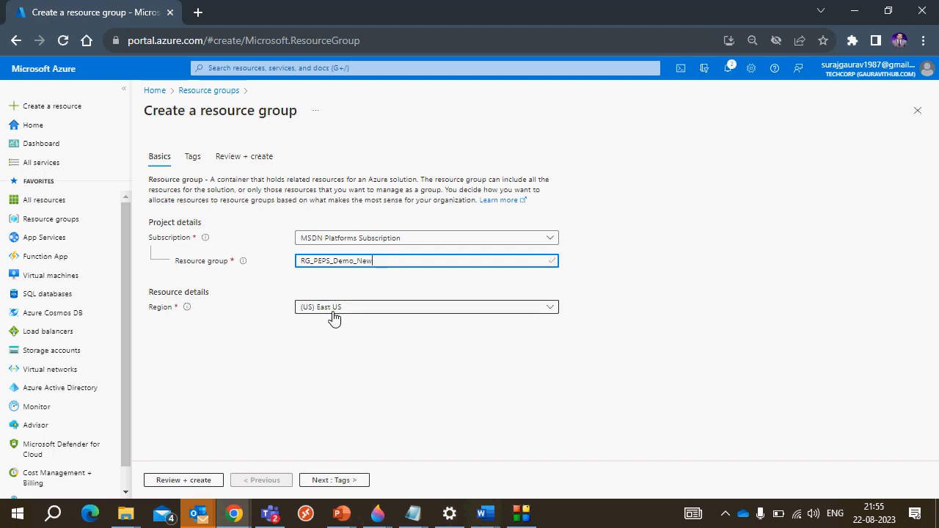
left_click(184, 479)
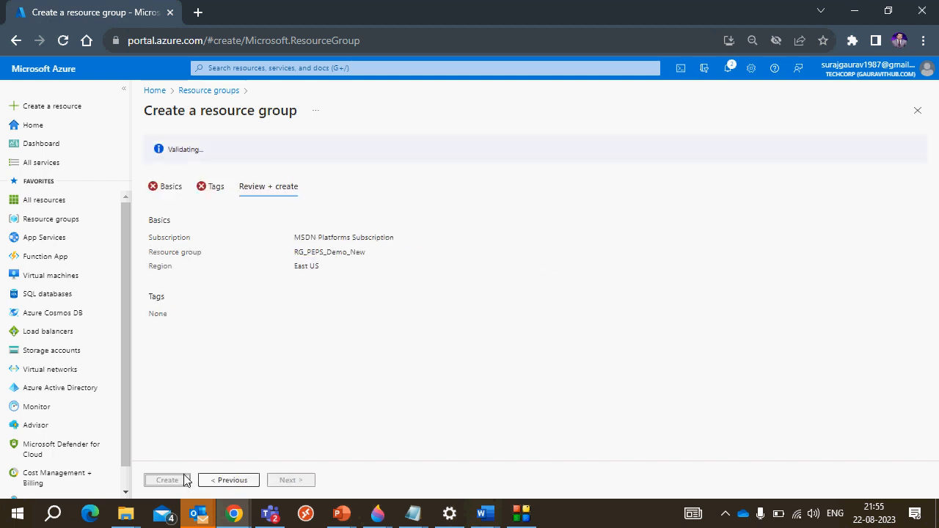
left_click(167, 480)
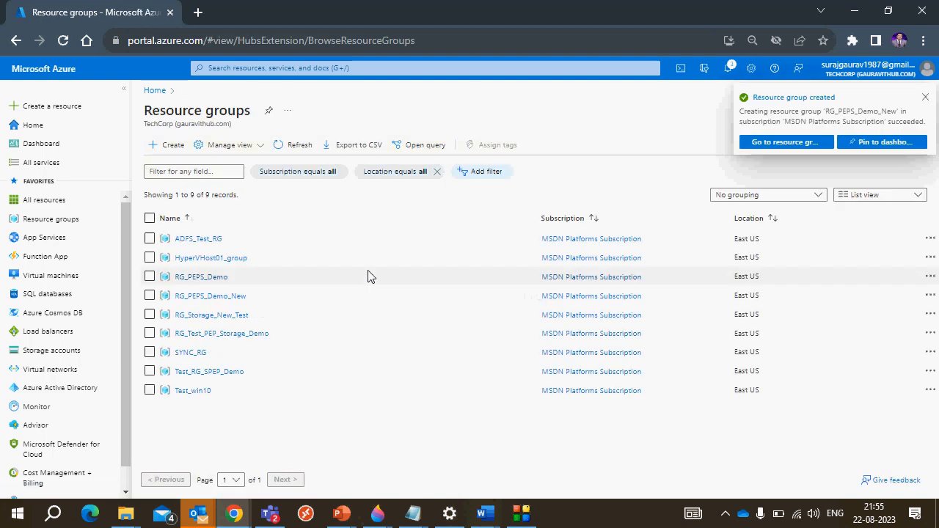
left_click(765, 145)
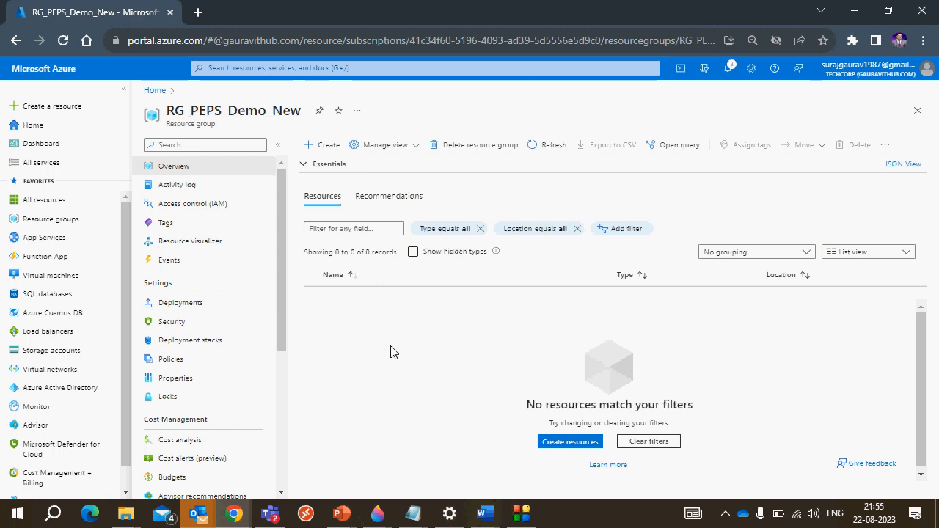
- Start creating a new virtual network from the Virtual networks list
left_click(155, 90)
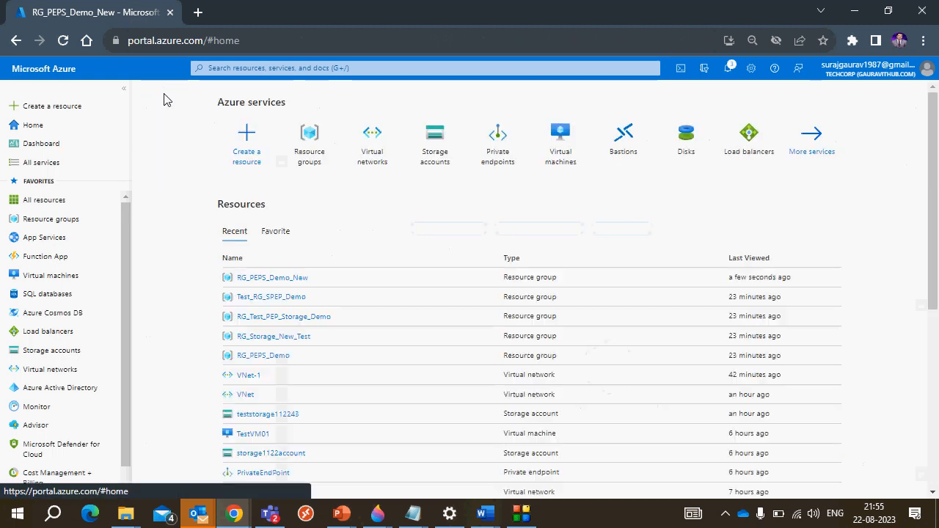
mouse_move(368, 144)
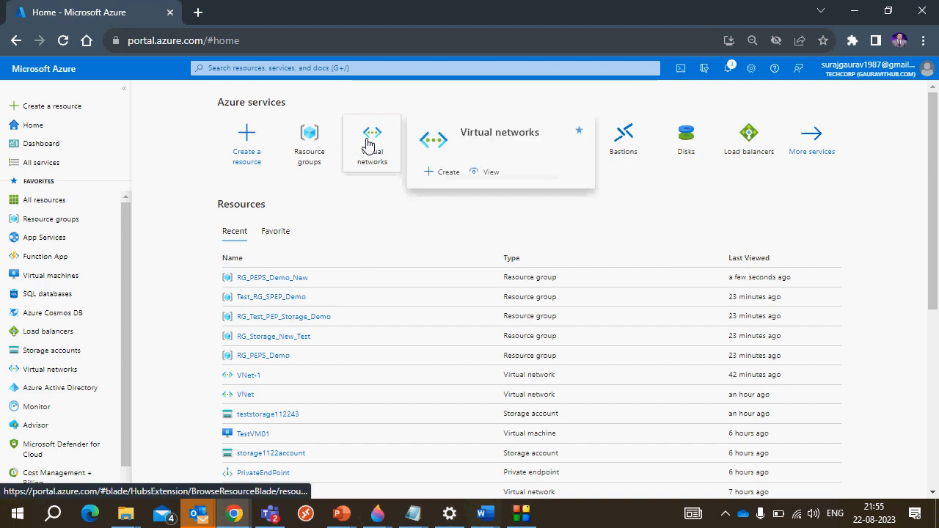
left_click(368, 144)
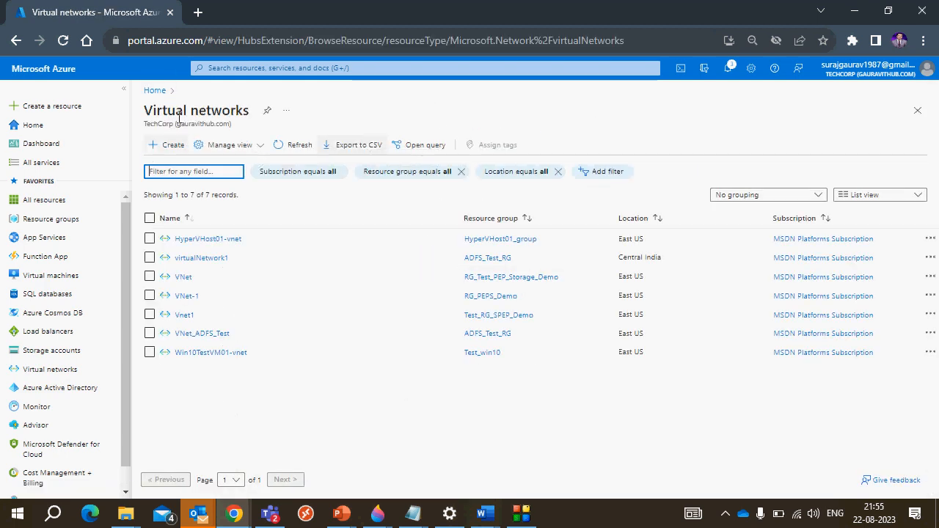
left_click(174, 146)
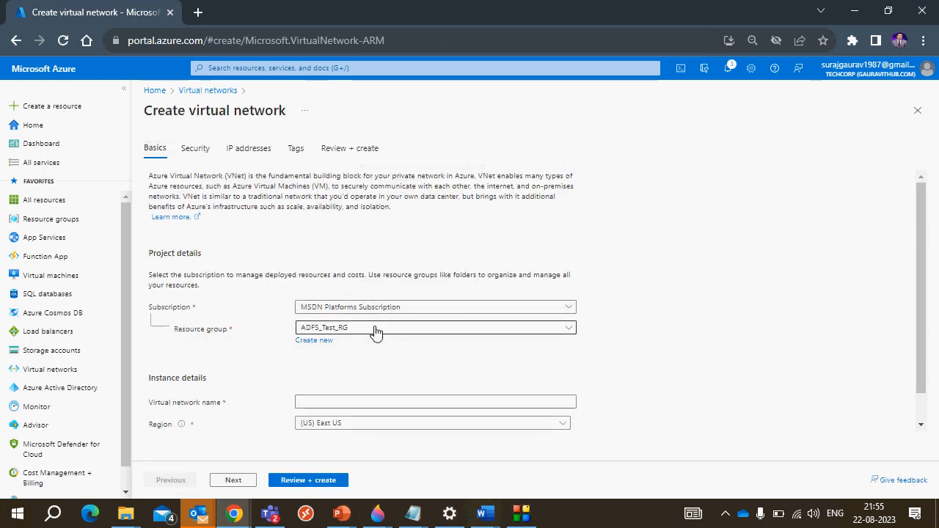
- Name the network Vnet11 in resource group RG_PEPS_Demo_New and continue to Security
left_click(329, 343)
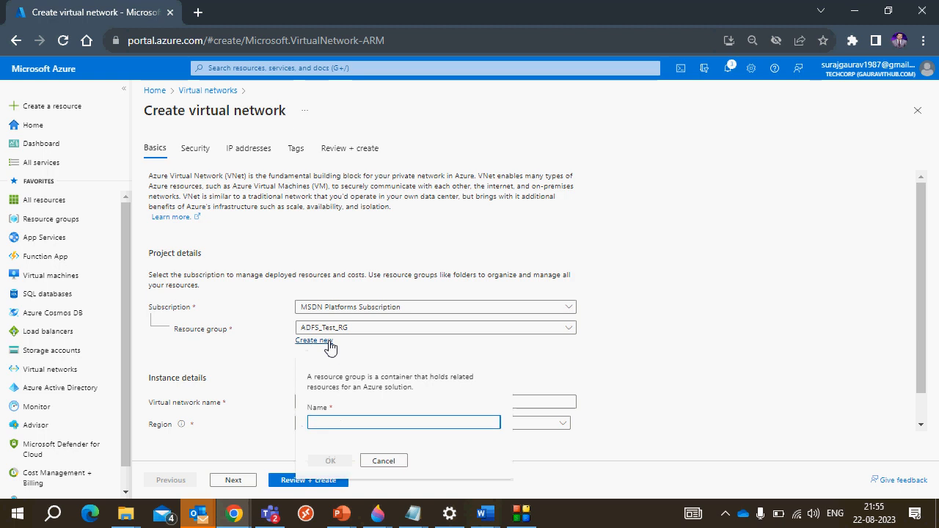
type("V")
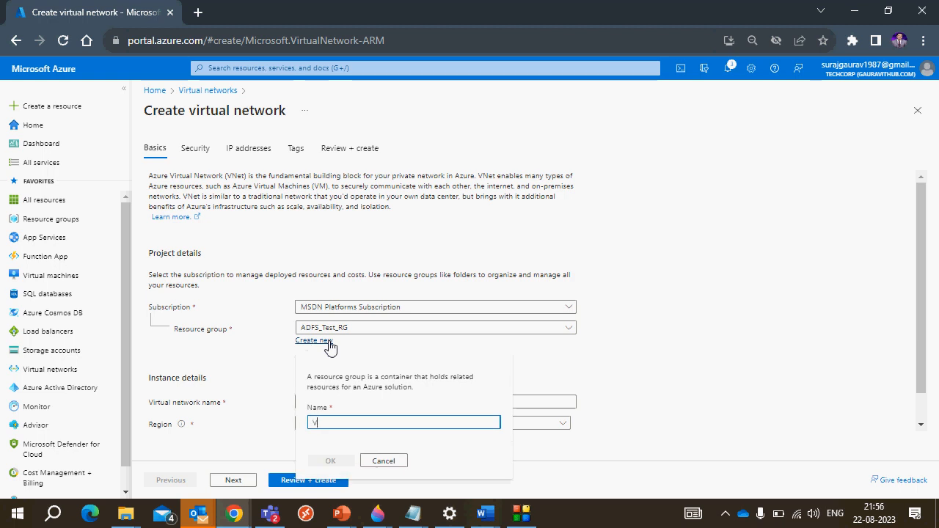
type("net11")
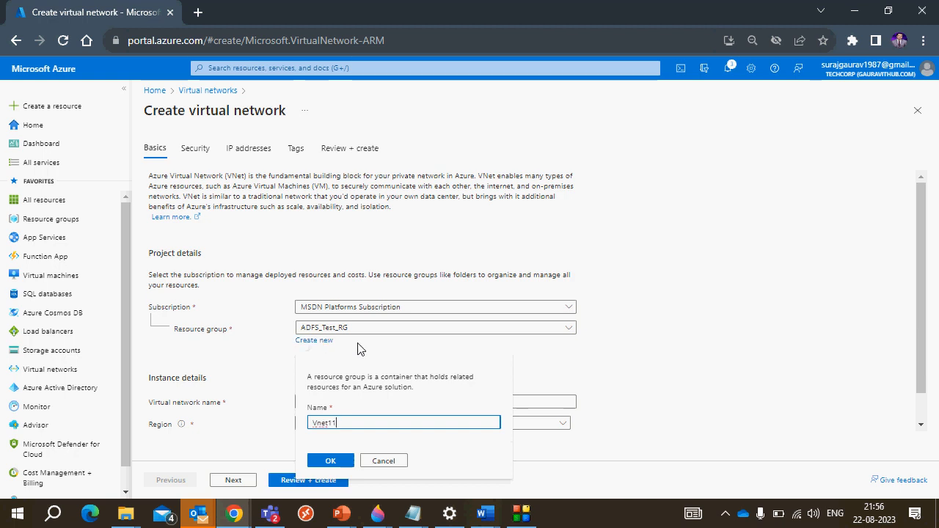
left_click(378, 337)
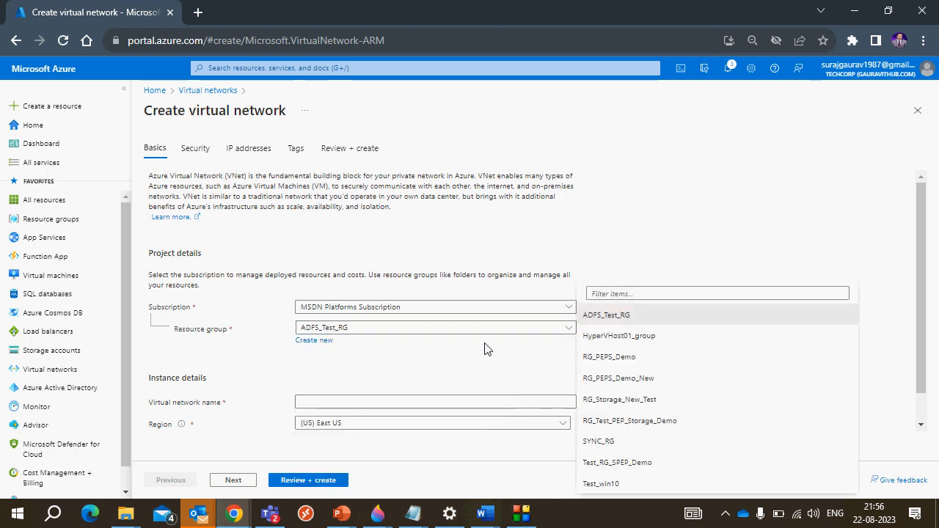
left_click(618, 379)
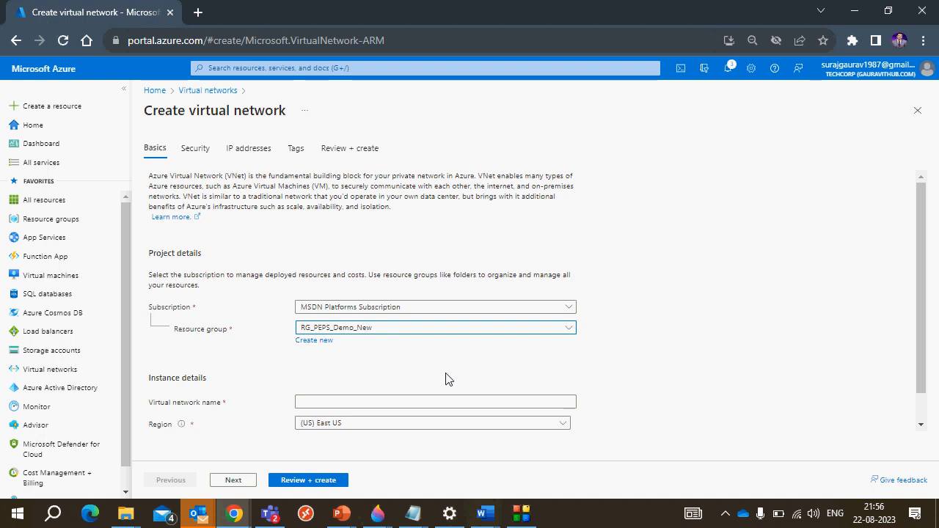
left_click(388, 402)
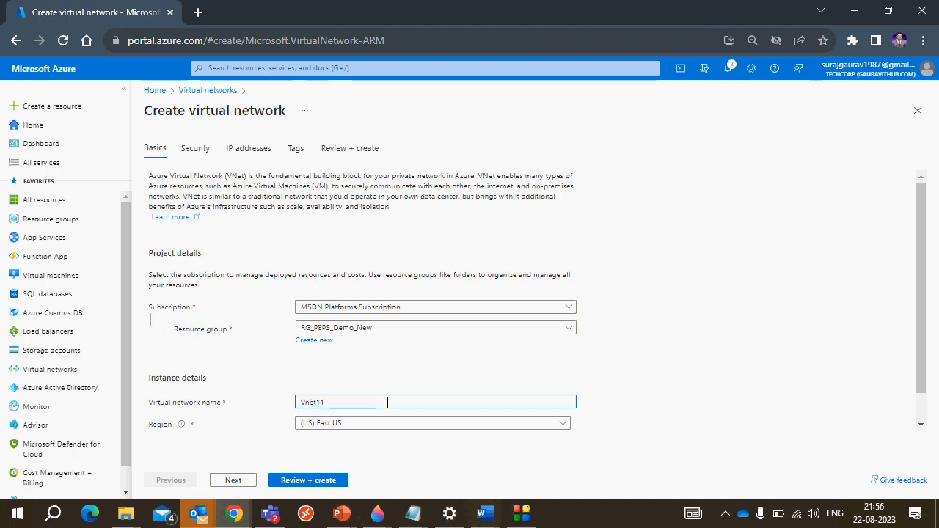
left_click(248, 480)
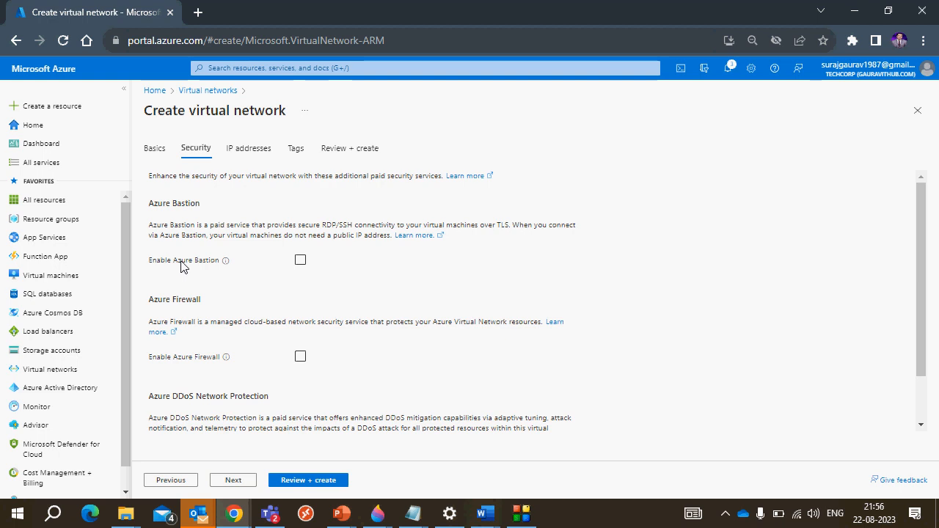
- Enable Azure Bastion with the host name Bastion1
left_click(300, 260)
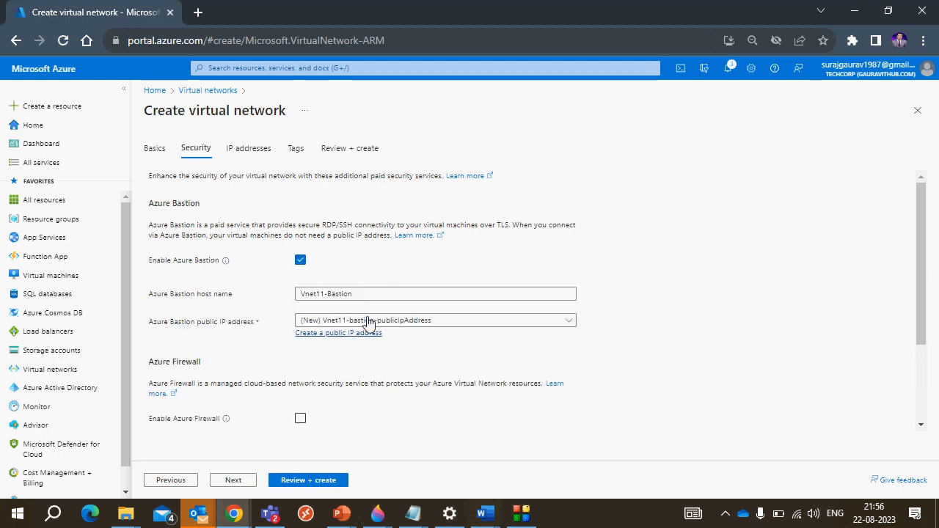
left_click(328, 294)
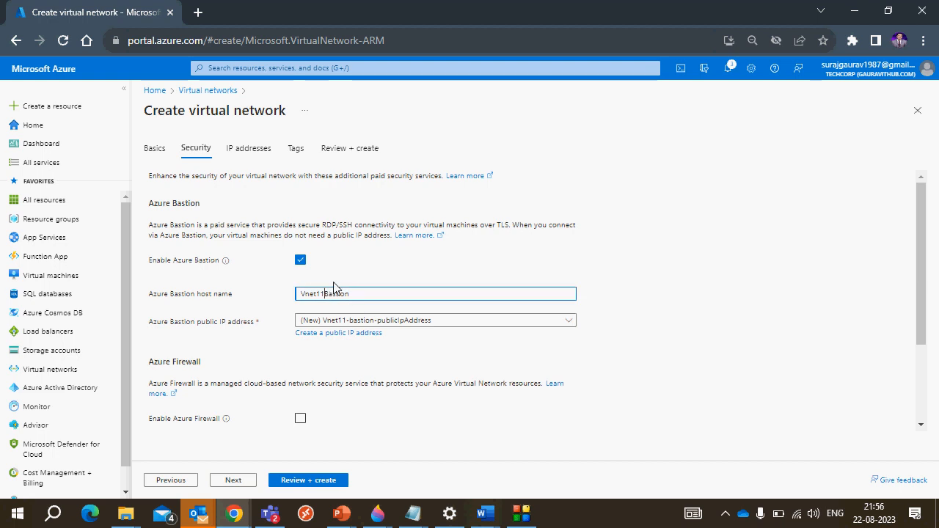
key("BackSpace")
key("BackSpace")
key("BackSpace")
key("BackSpace")
key("BackSpace")
key("BackSpace")
key("BackSpace")
type("1")
- Create a new public IP address named public-ip for the Bastion host
left_click(317, 336)
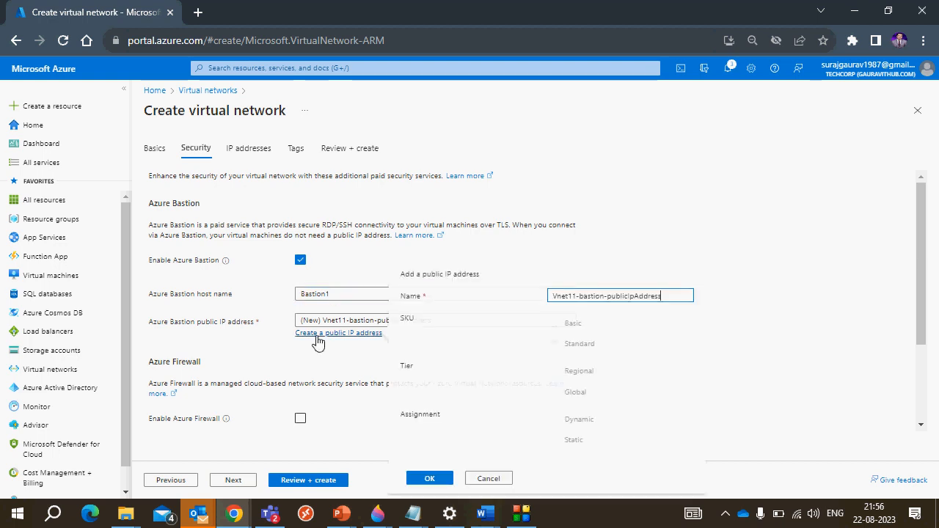
left_click_drag(653, 296, 547, 300)
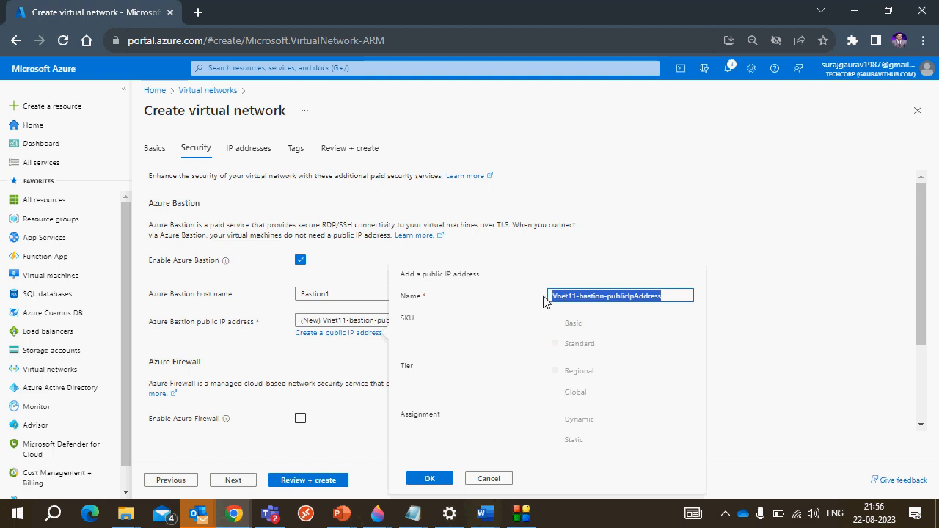
type("pub")
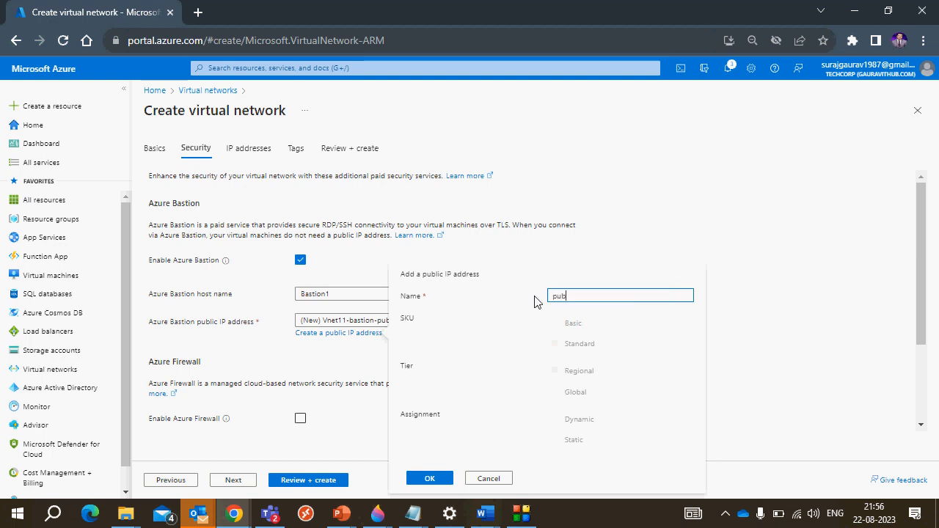
type("lic-")
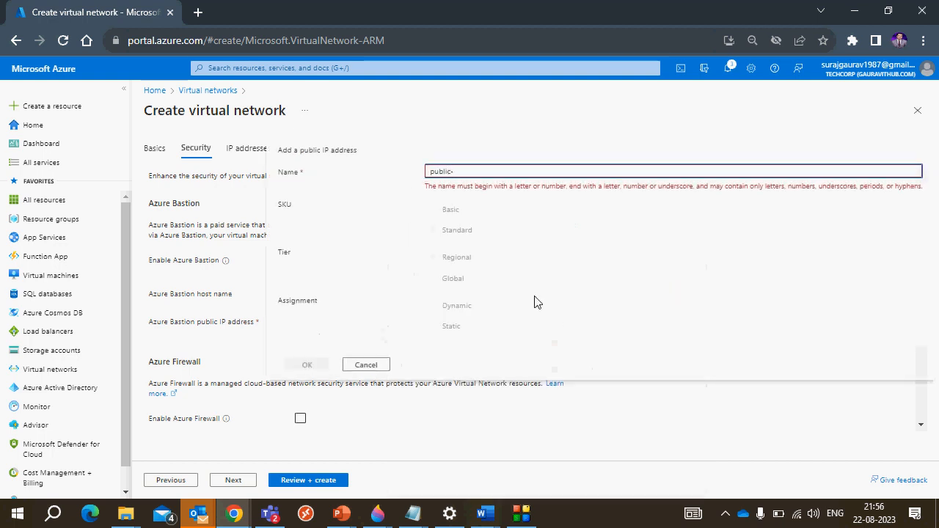
type("ip")
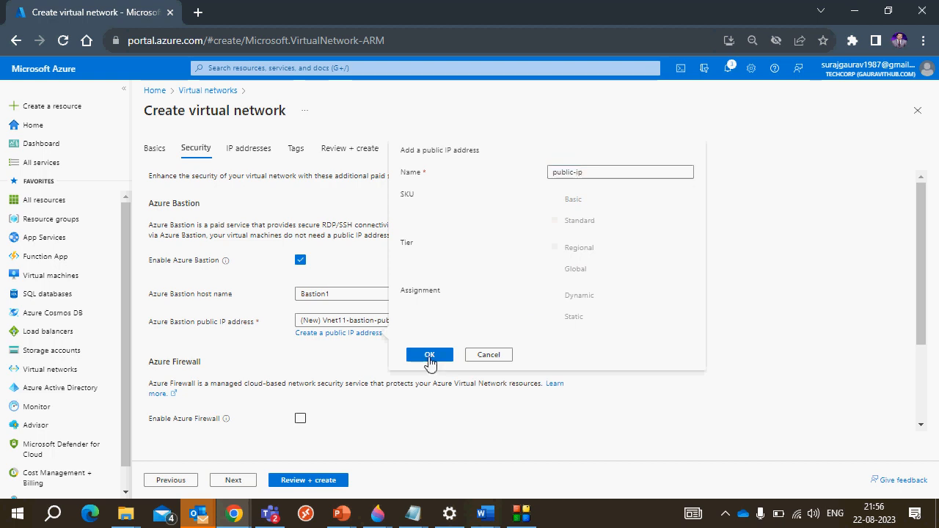
left_click(430, 356)
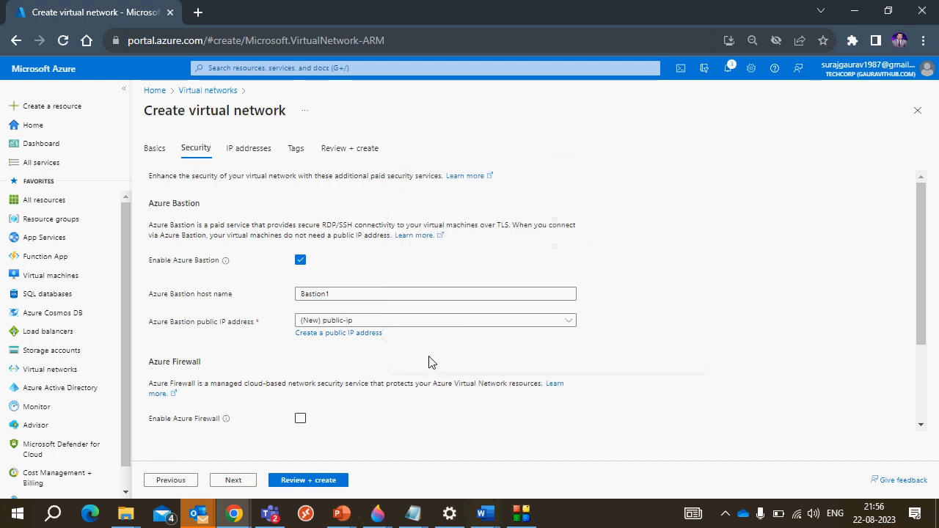
- Rename the default subnet to Subnet-11, save it, and proceed to Review + create
left_click(232, 480)
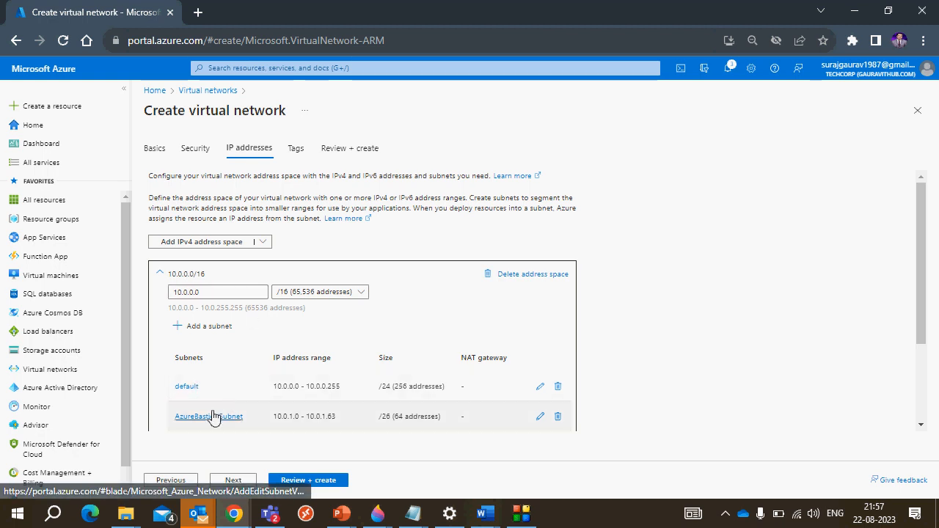
left_click(196, 387)
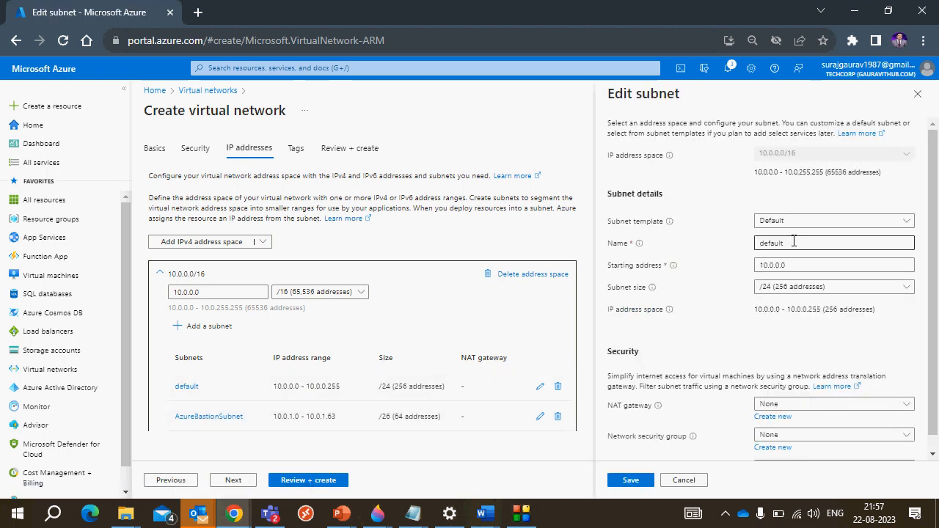
double_click(757, 244)
type("Subnet")
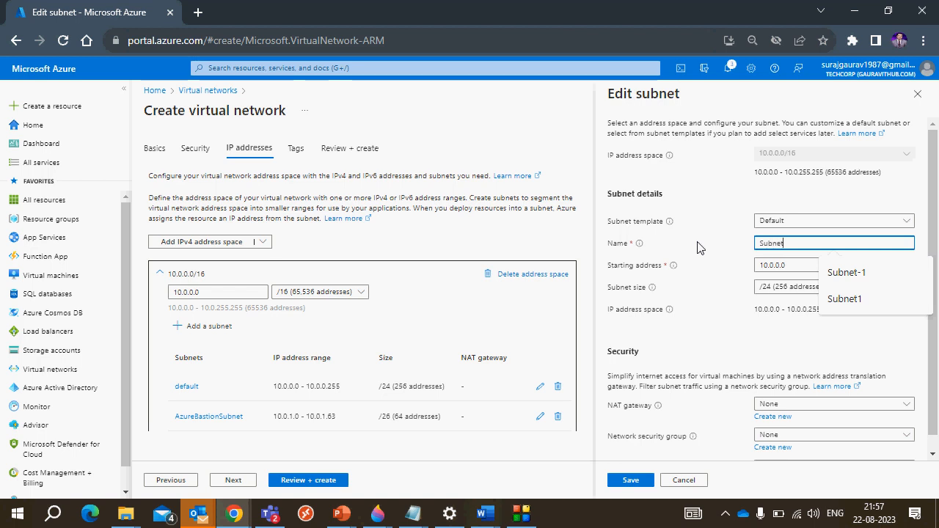
type("-")
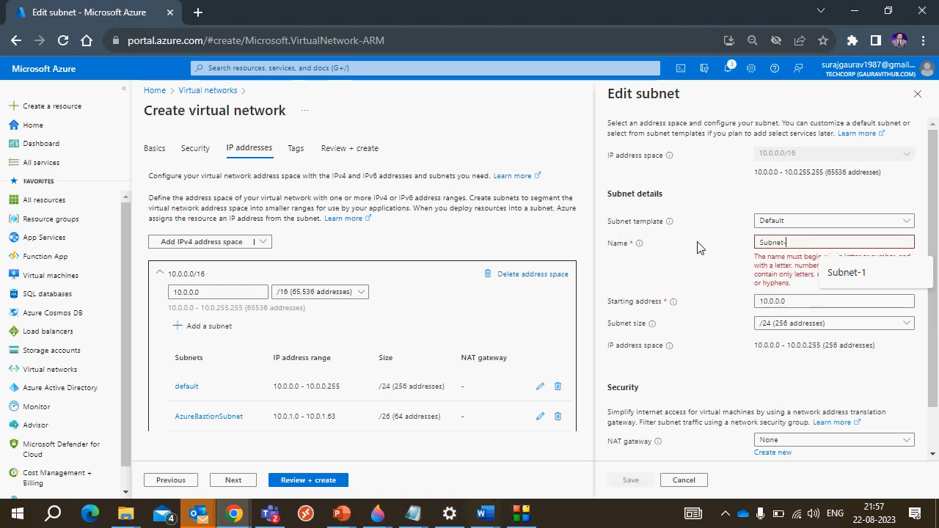
type("11")
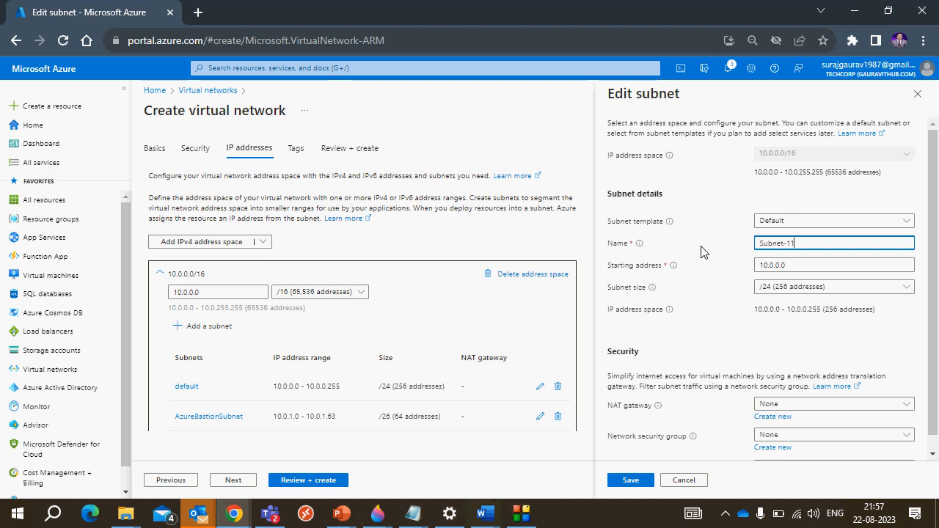
left_click(635, 482)
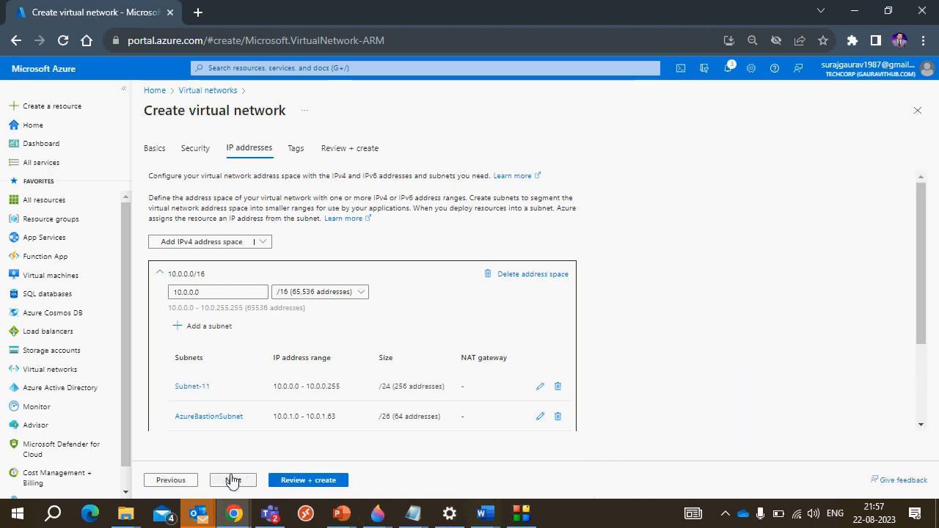
left_click(283, 483)
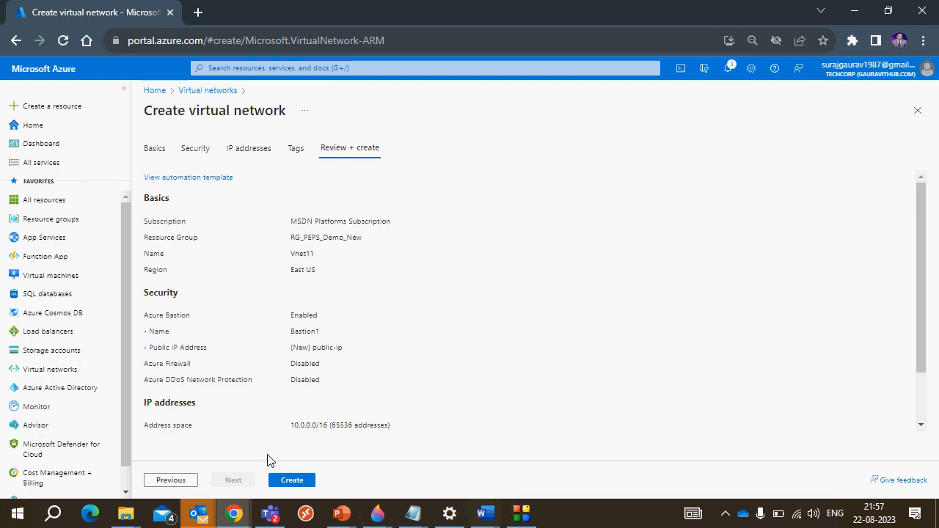
- Deploy Vnet11, open its overview, and switch to the PowerPoint slideshow
left_click(286, 480)
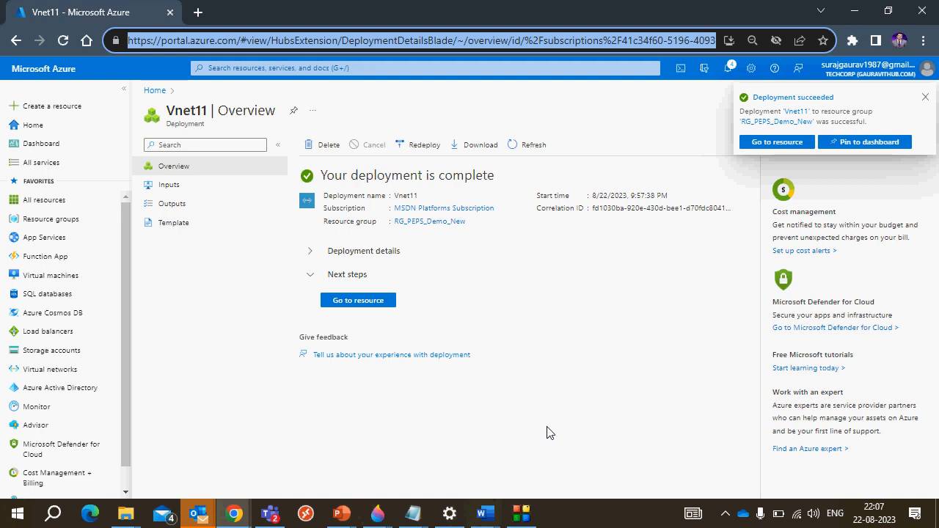
left_click(771, 152)
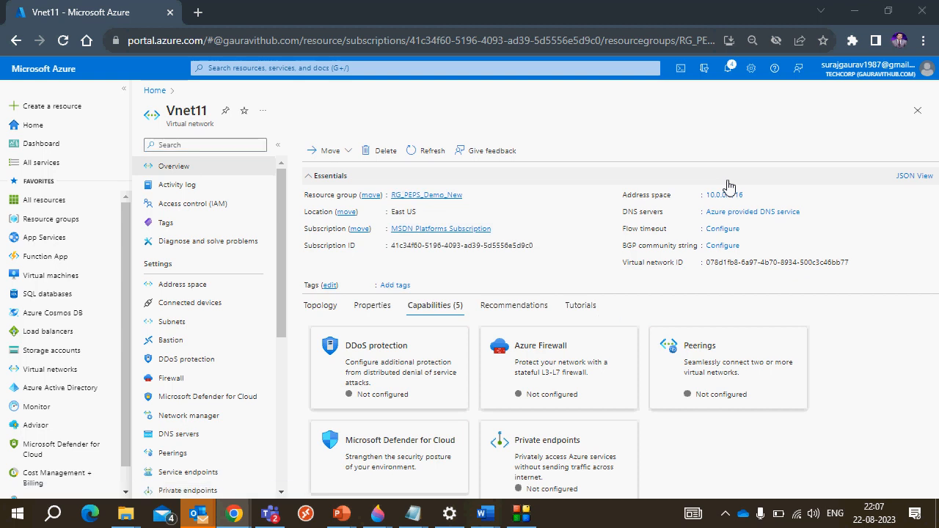
key("alt+Tab")
key("alt+Tab")
key("alt+Tab")
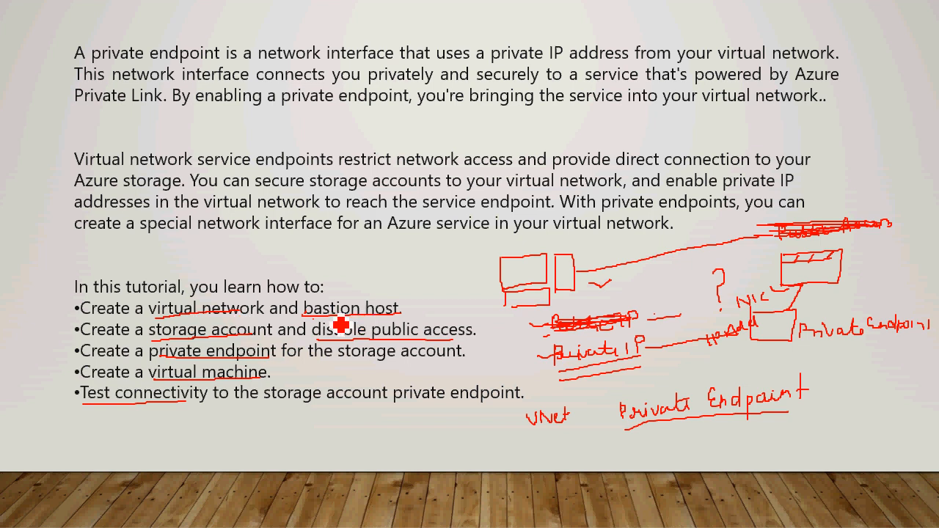
- Circle 'a storage account' in red ink on the slide, then return to Azure
mouse_move(221, 321)
left_mouse_down()
mouse_move(176, 319)
mouse_move(144, 345)
left_mouse_up()
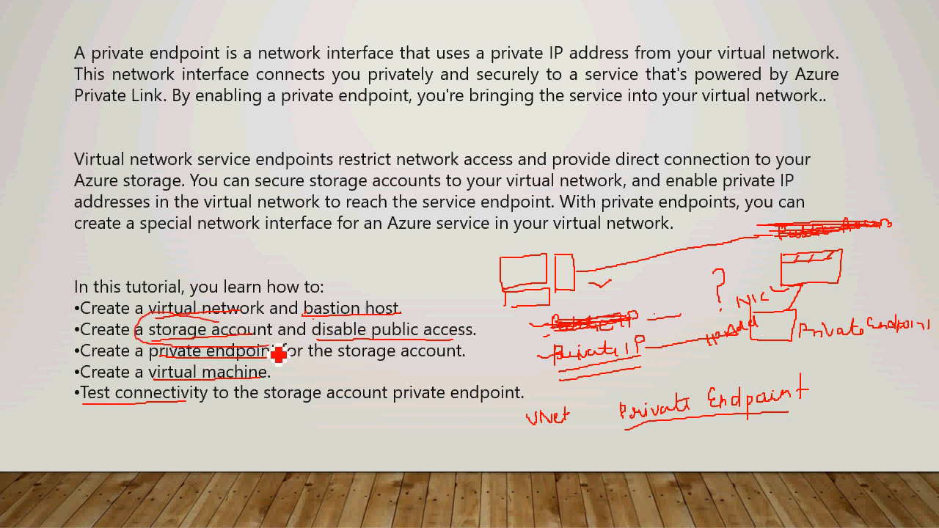
key("alt+Tab")
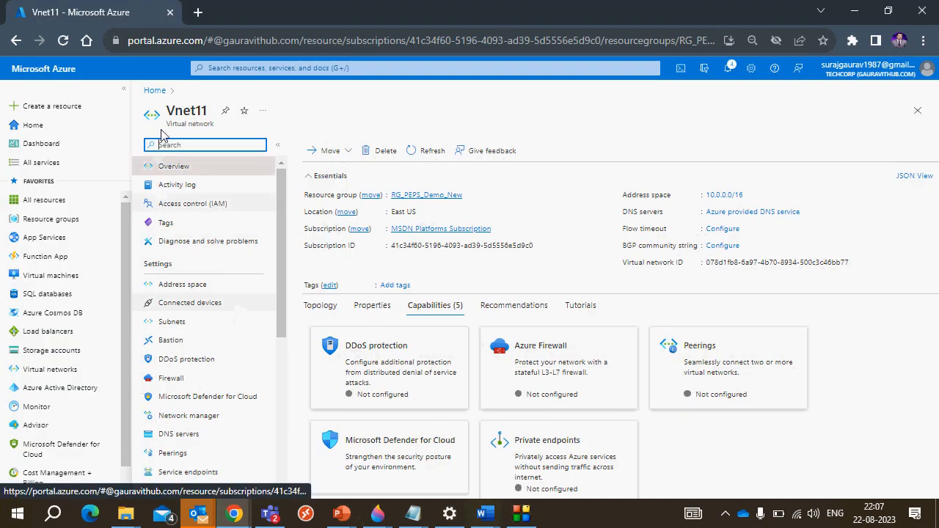
- Start a new storage account in resource group RG_PEPS_Demo_New
left_click(155, 91)
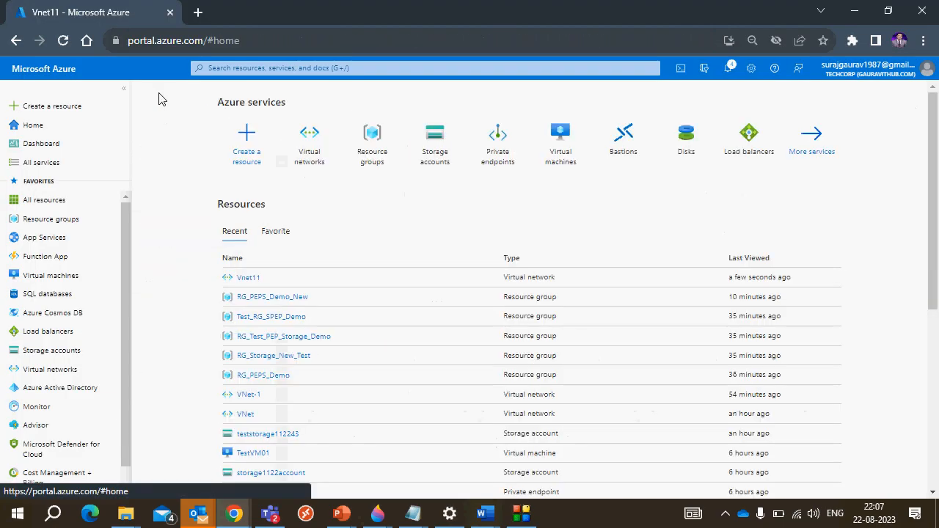
left_click(425, 145)
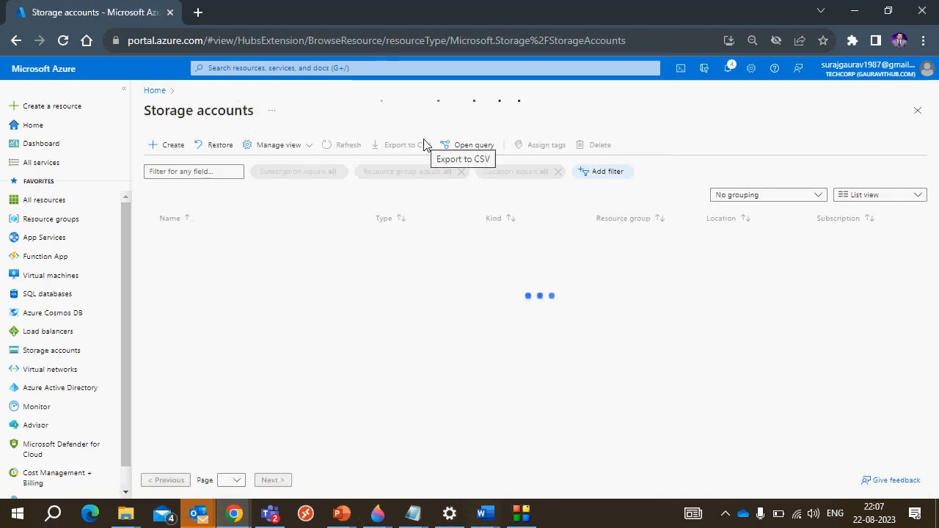
left_click(183, 151)
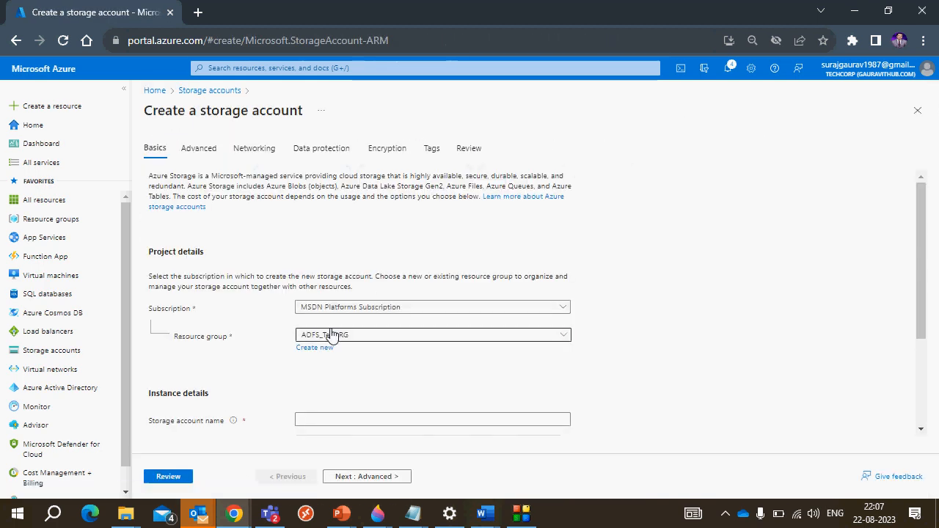
left_click(330, 339)
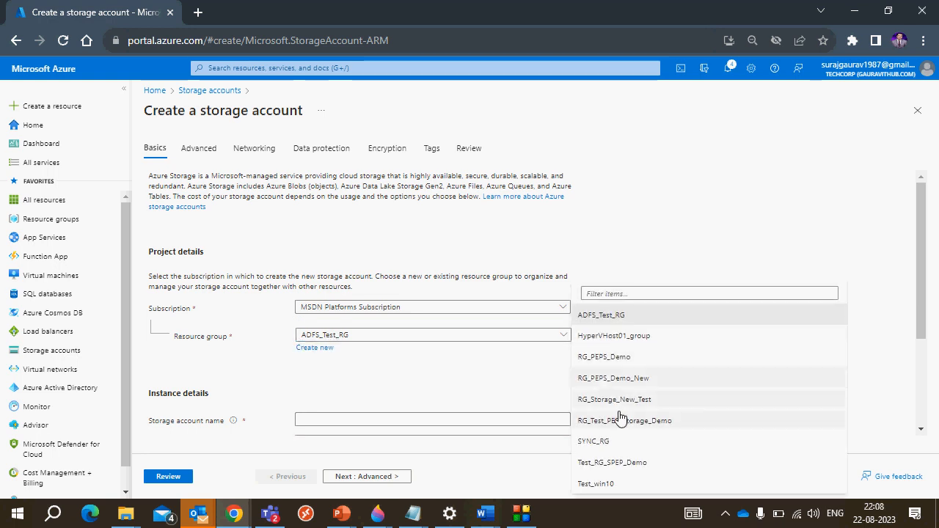
left_click(625, 380)
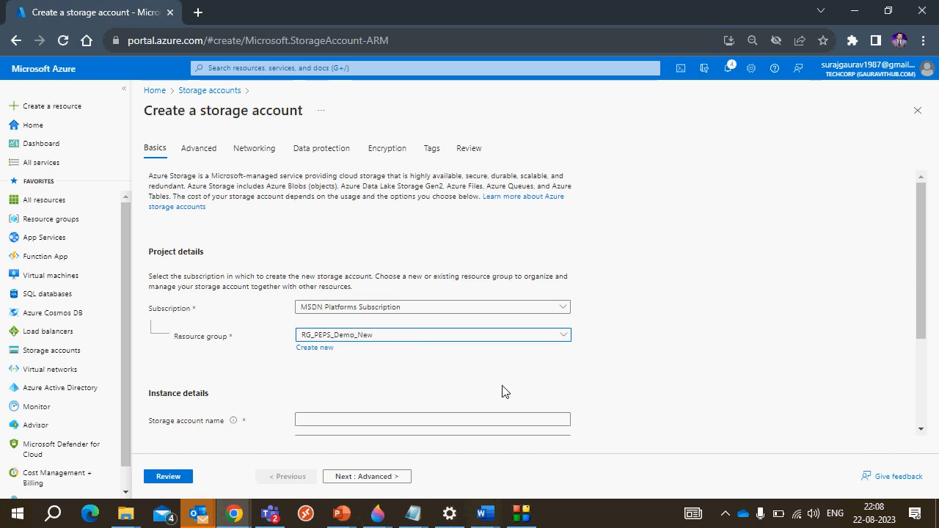
scroll(503, 389, "down", 1)
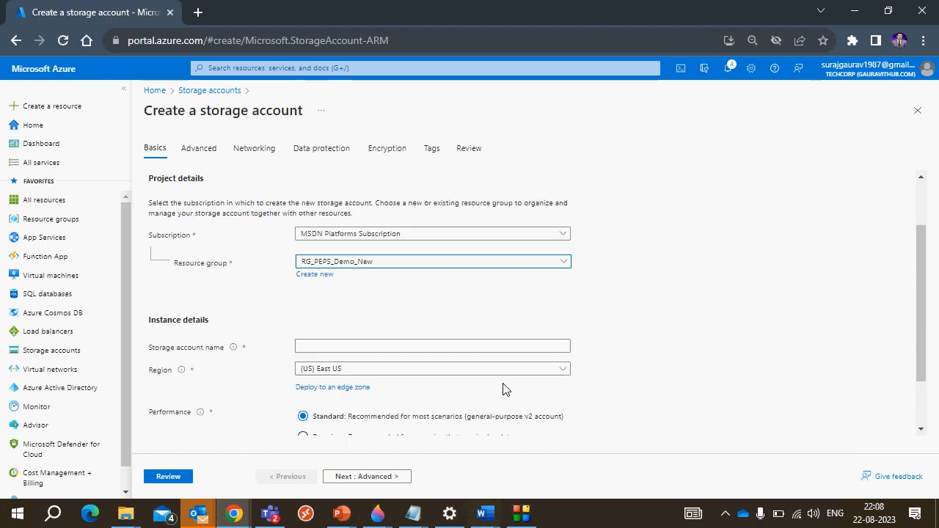
- Name the storage account teststorage143323 and set redundancy to Locally-redundant storage (LRS)
left_click(413, 346)
type("t")
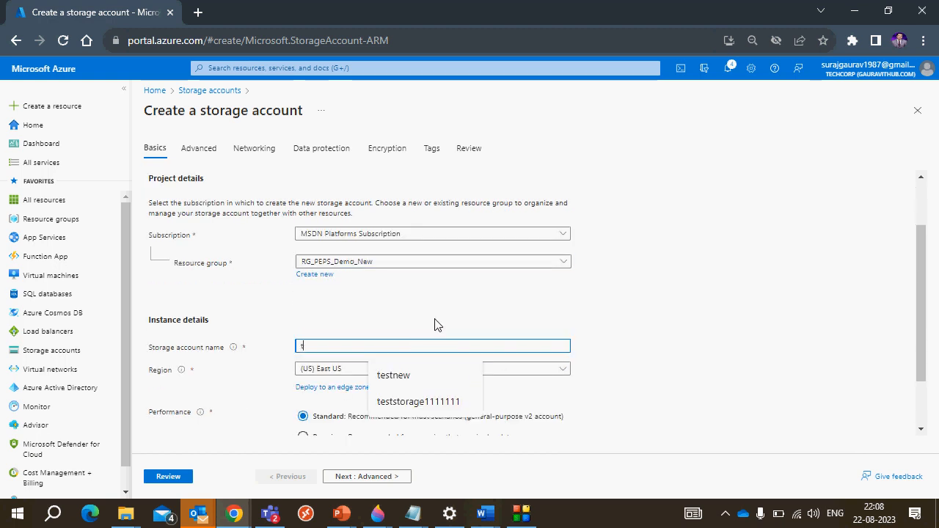
type("estst")
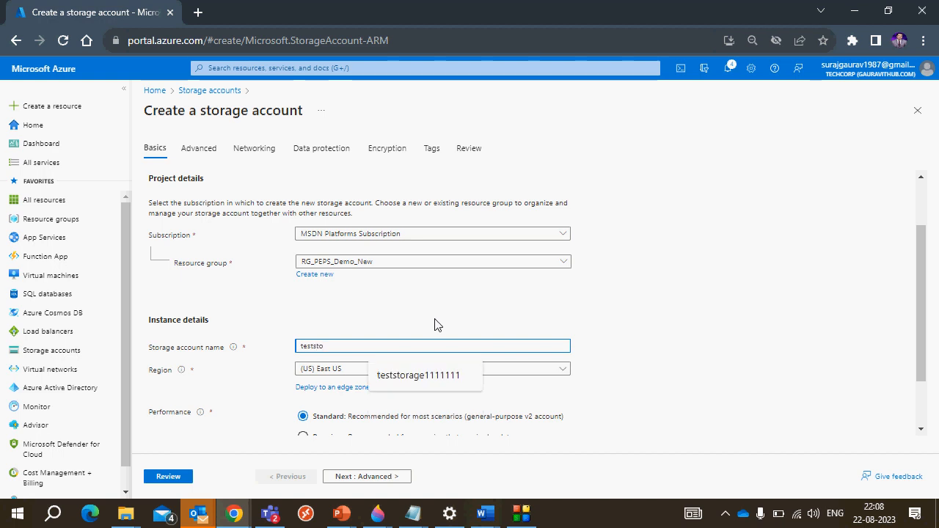
key("BackSpace")
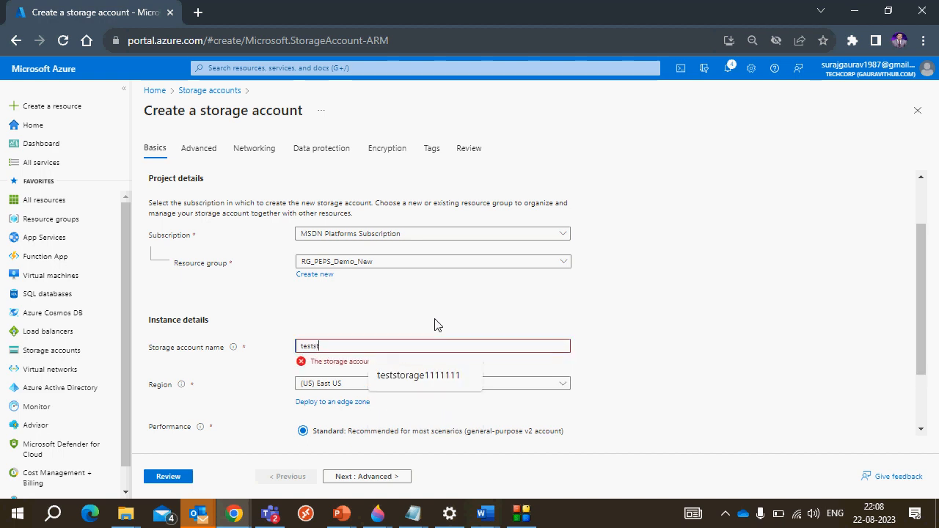
type("orag")
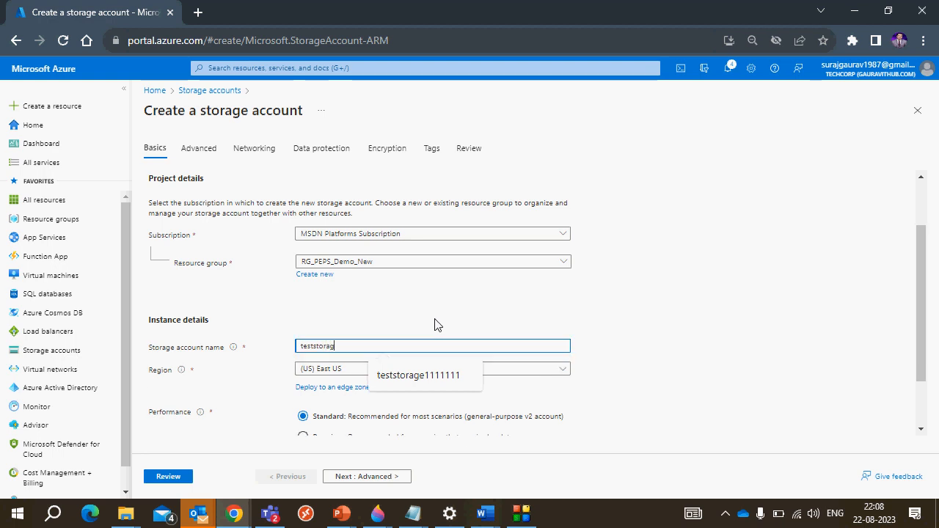
type("e")
type("11")
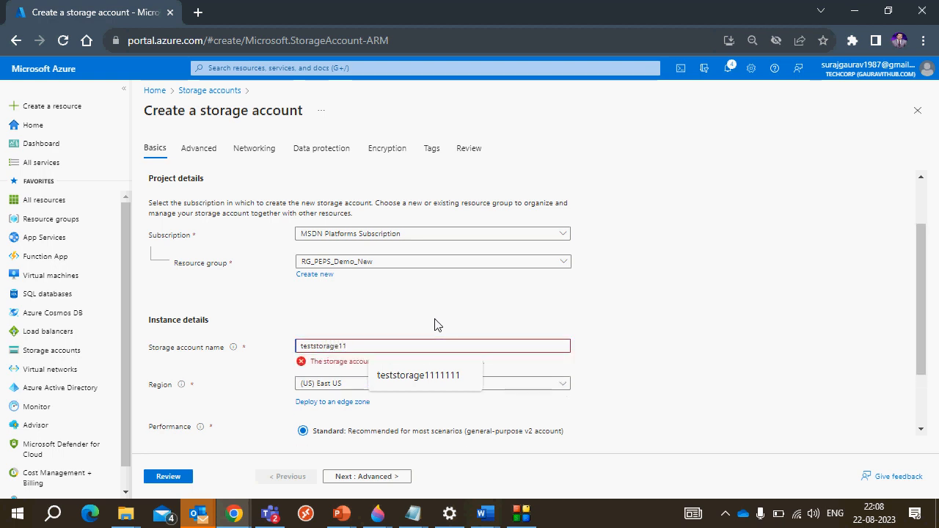
type("2233")
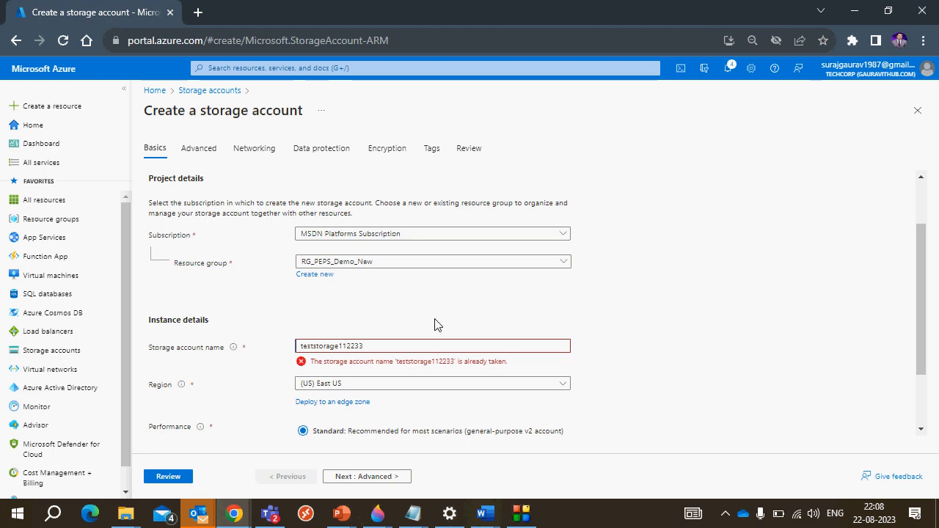
type("4")
key("BackSpace")
key("BackSpace")
key("BackSpace")
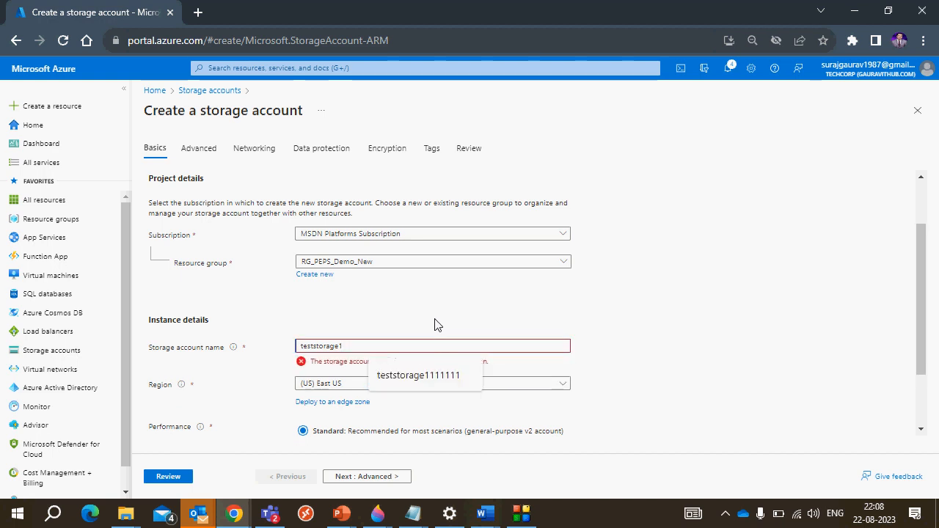
type("43323")
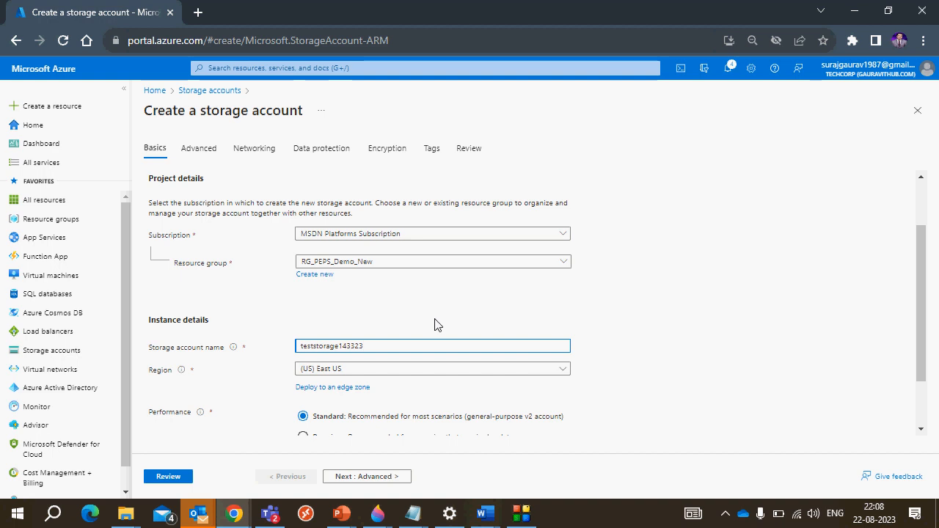
scroll(455, 305, "down", 1)
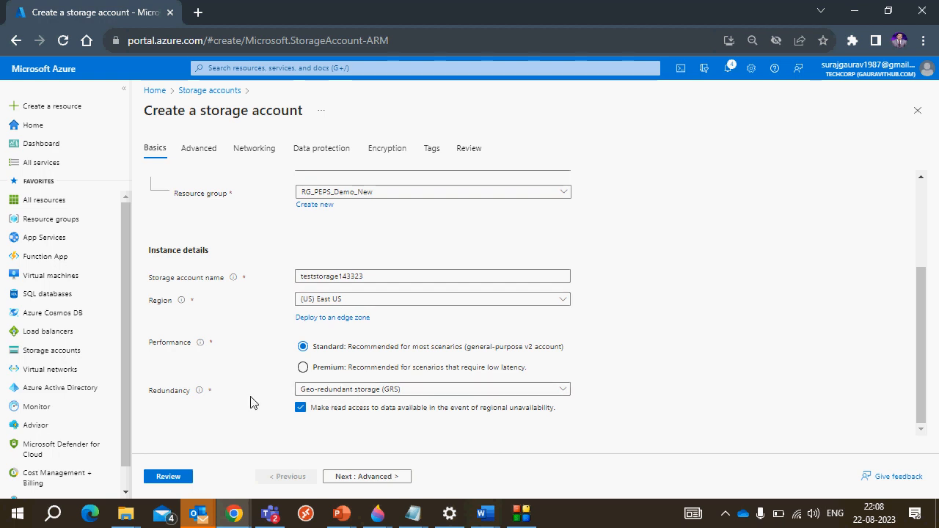
left_click(336, 390)
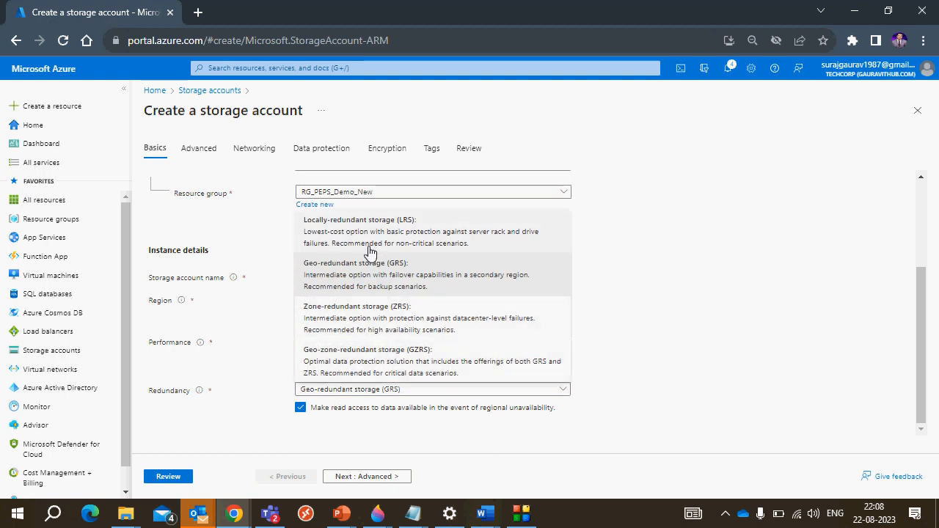
left_click(369, 250)
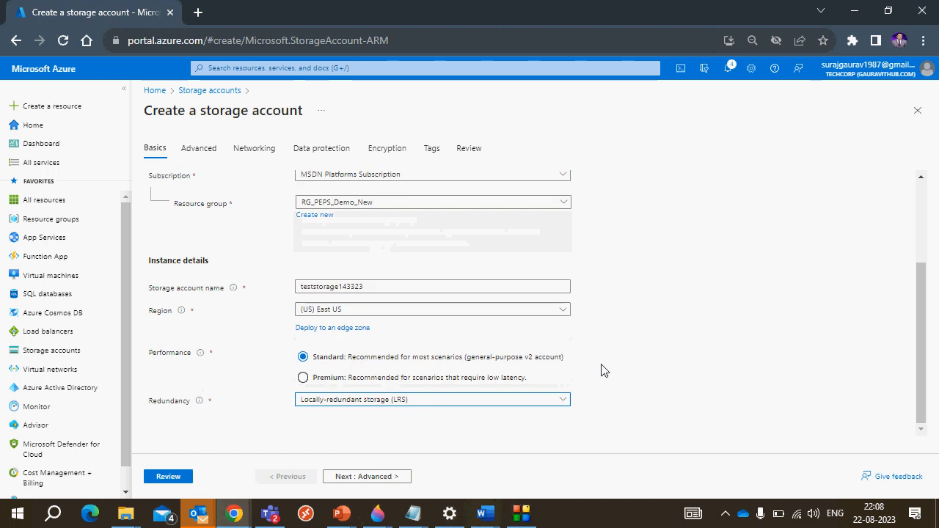
- Set teststorage143323 networking to disable public access and use private access, then review
left_click(338, 478)
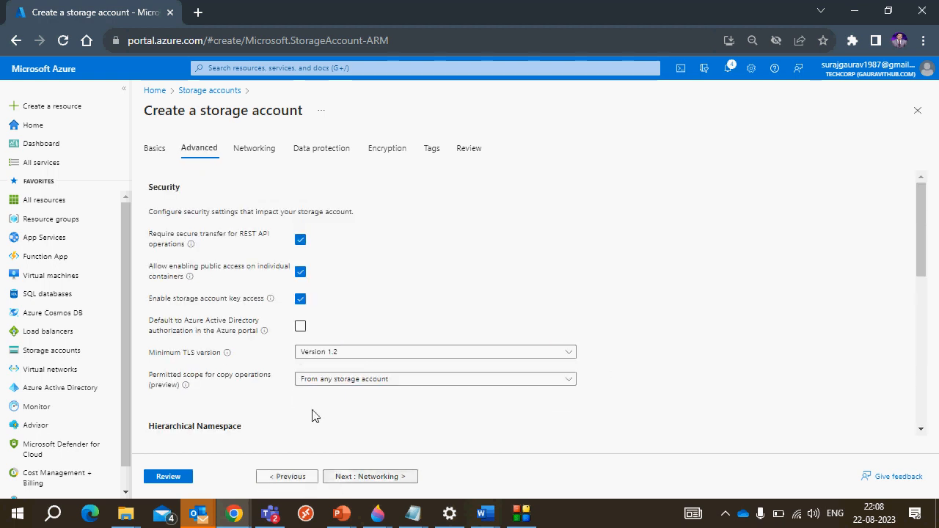
left_click(411, 477)
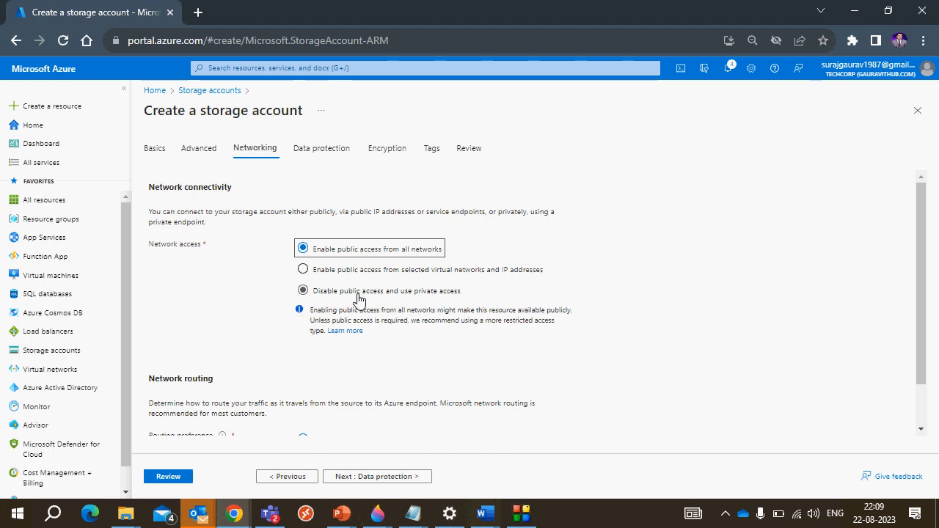
left_click(358, 299)
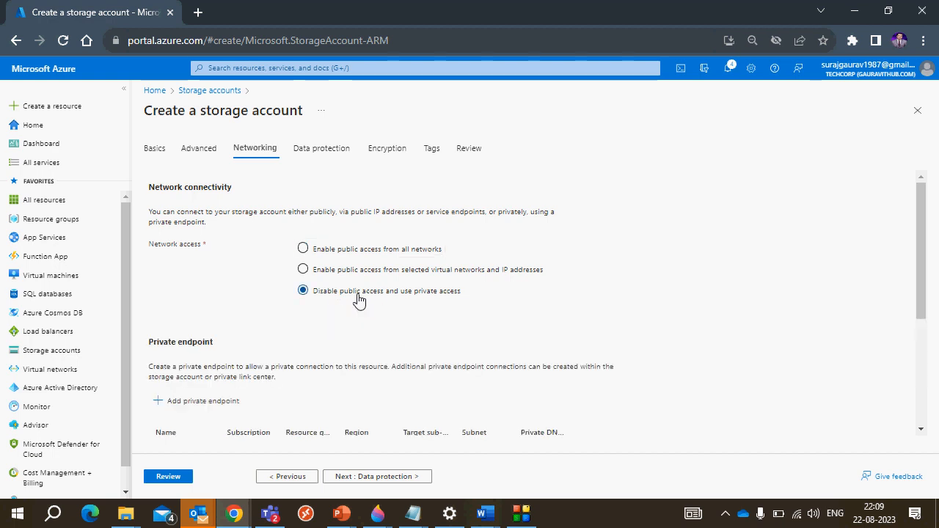
scroll(382, 341, "down", 2)
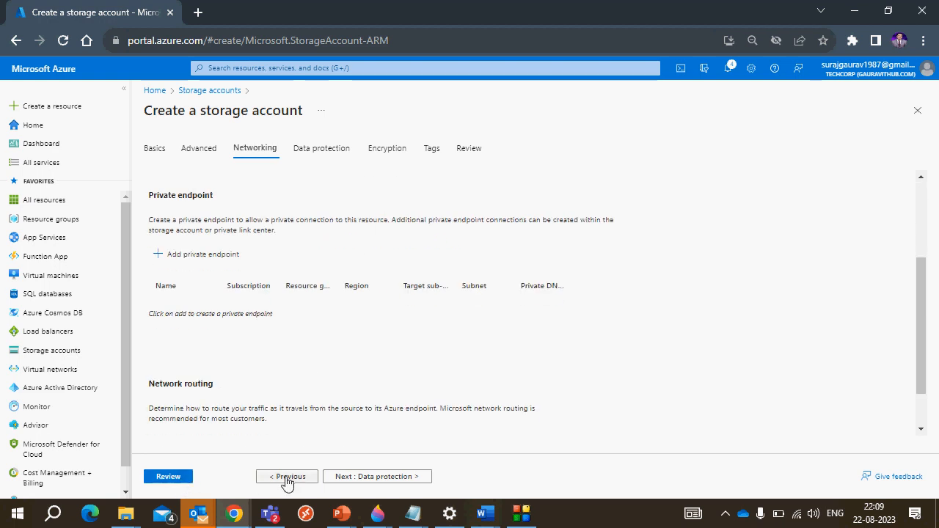
left_click(337, 476)
left_click(172, 478)
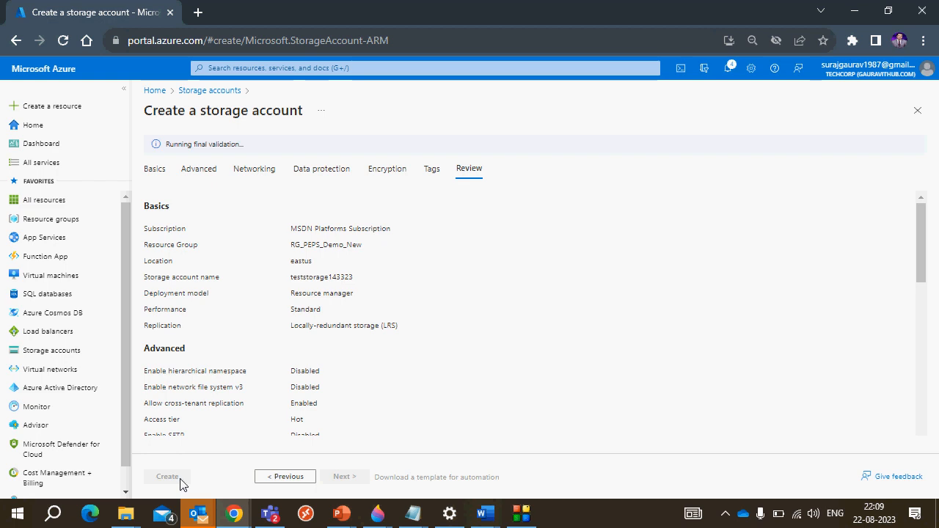
left_click(170, 478)
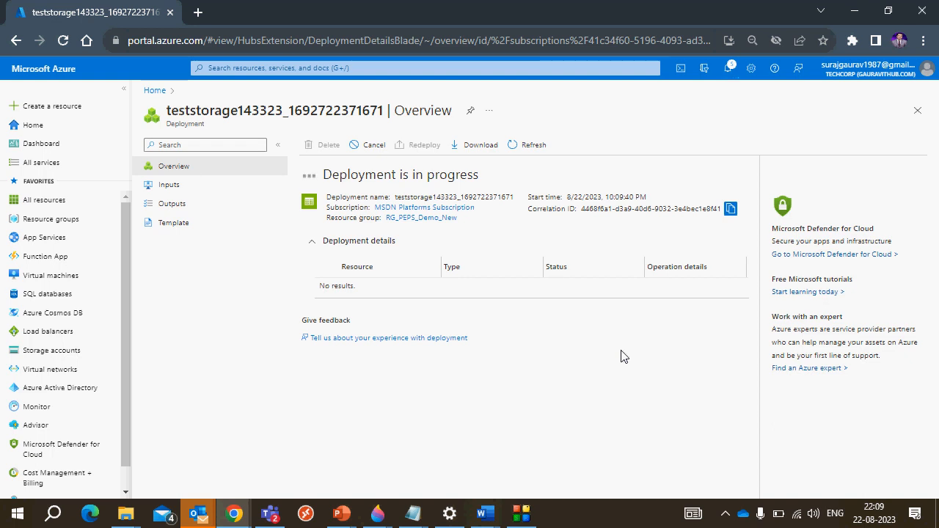
key("ctrl+l")
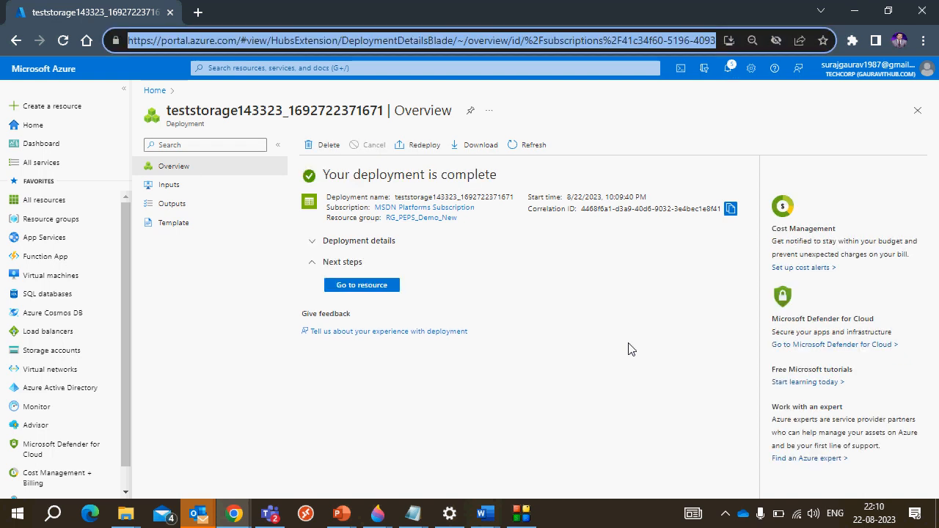
left_click(394, 289)
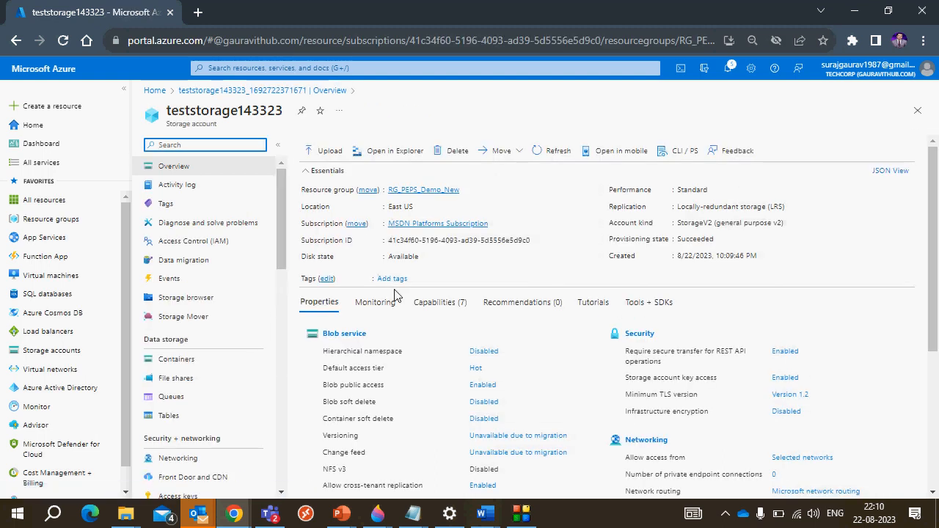
key("alt+Tab")
key("alt+Tab")
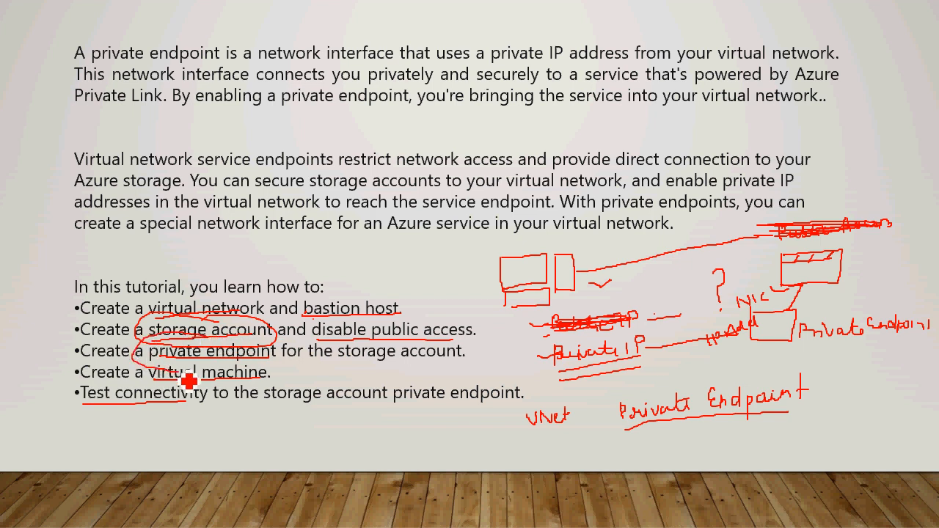
key("alt+Tab")
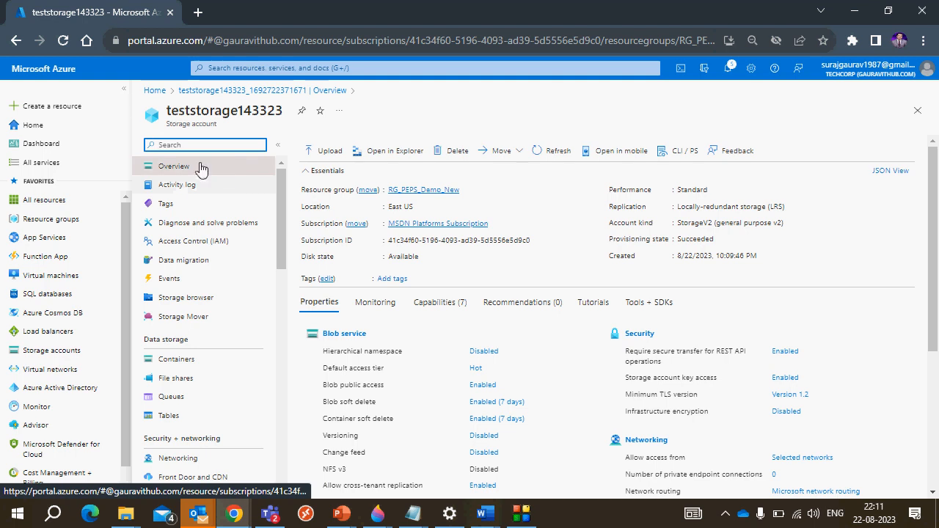
- Find Private endpoints by searching 'private' and start creating a new endpoint
left_click(153, 90)
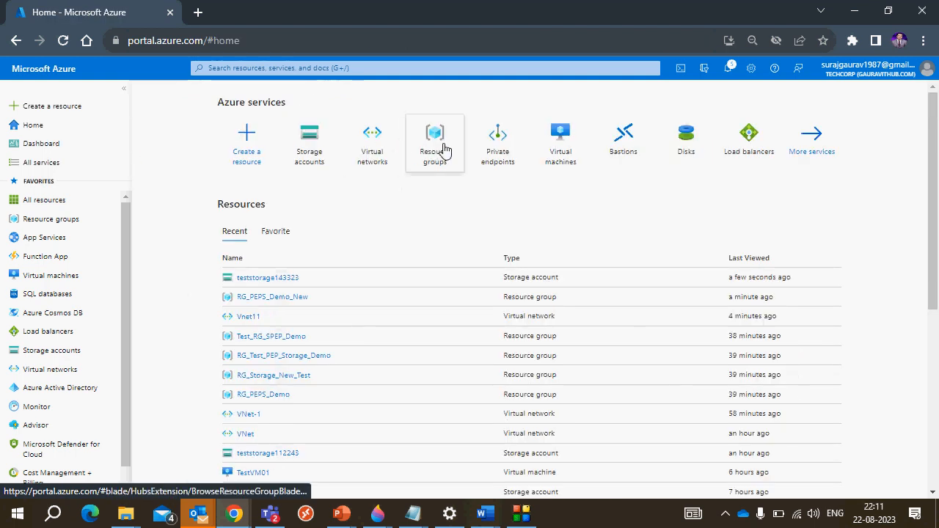
mouse_move(496, 141)
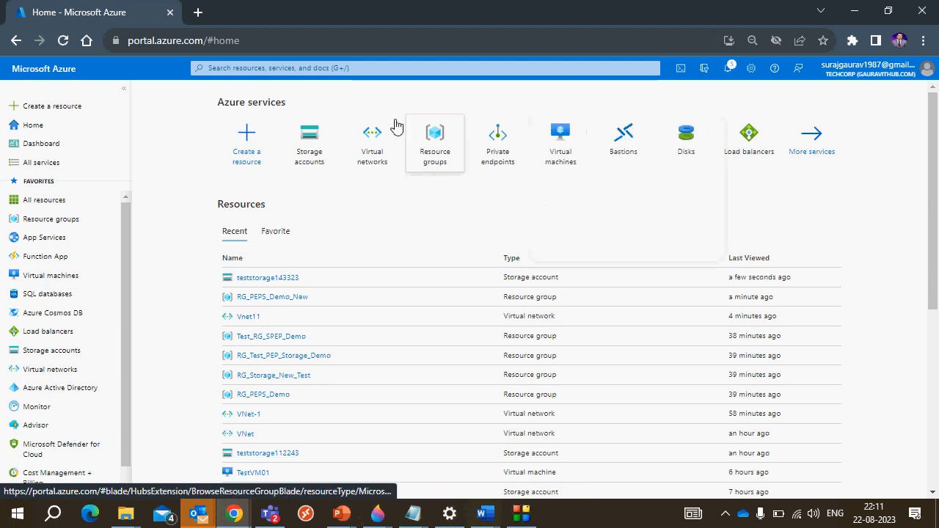
left_click(373, 68)
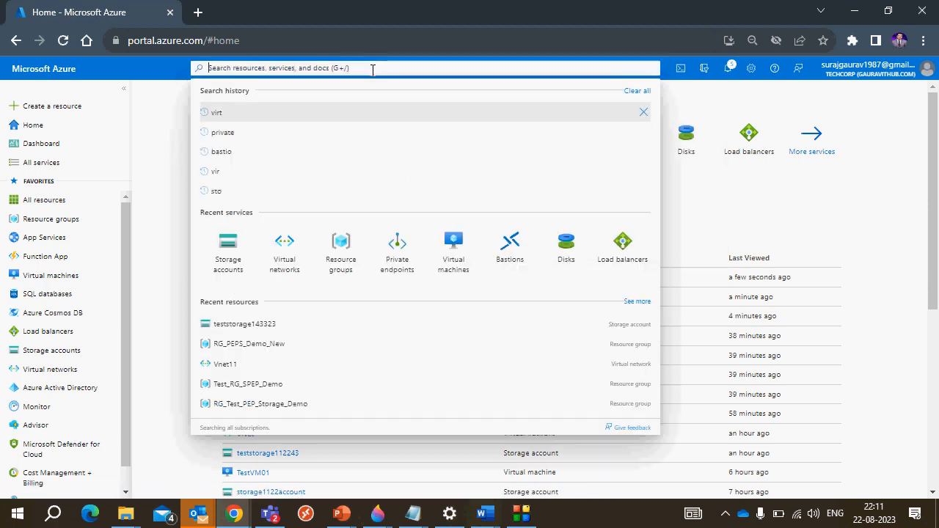
type("p")
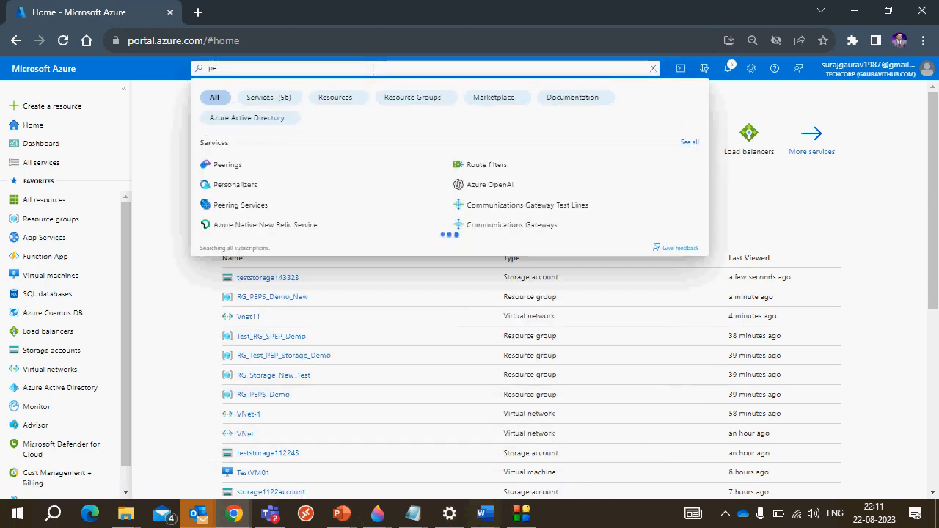
type("rivate")
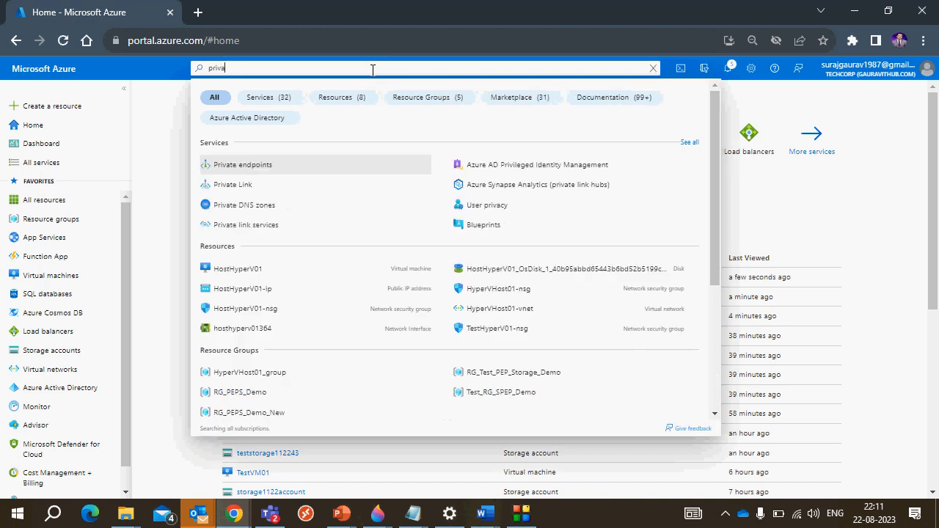
left_click(274, 165)
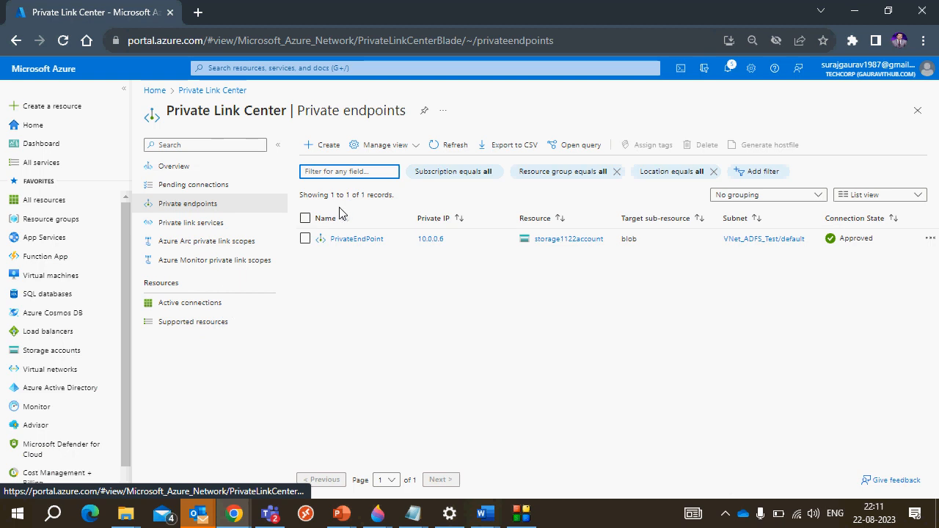
left_click(325, 145)
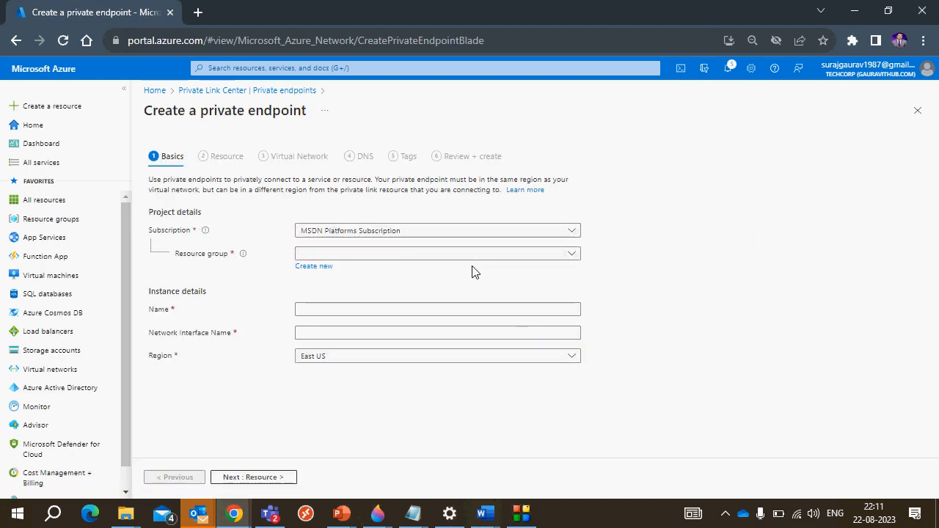
- Name the endpoint TestPEP_Storage in RG_PEPS_Demo_New and continue to the Resource step
left_click(394, 254)
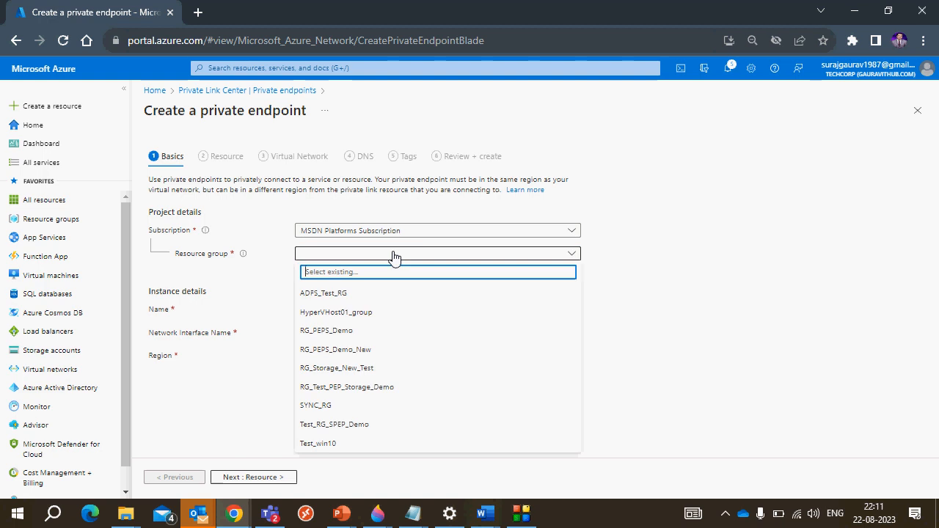
left_click(397, 350)
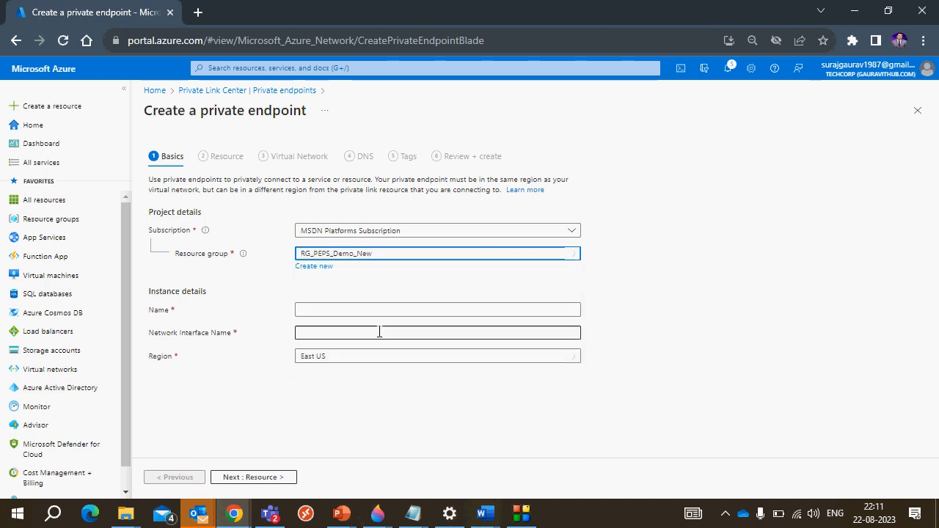
left_click(333, 310)
type("Te")
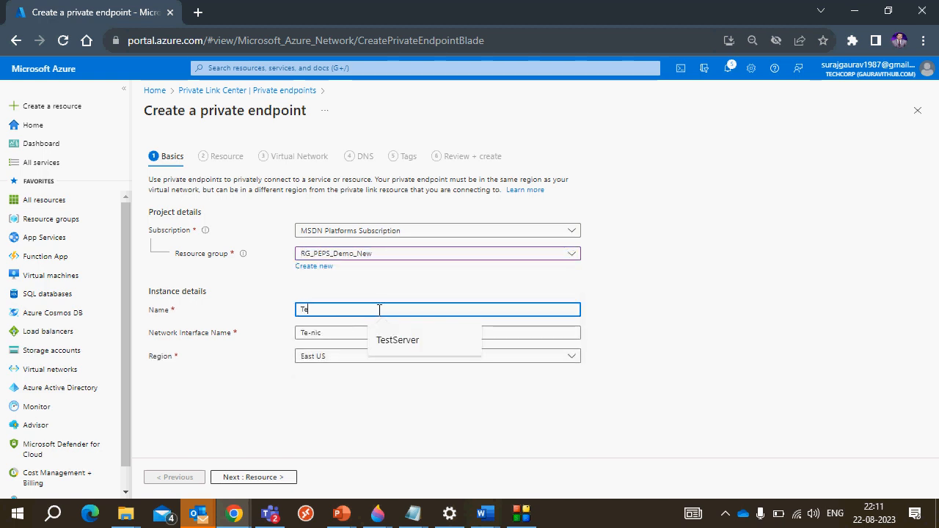
type("stPE")
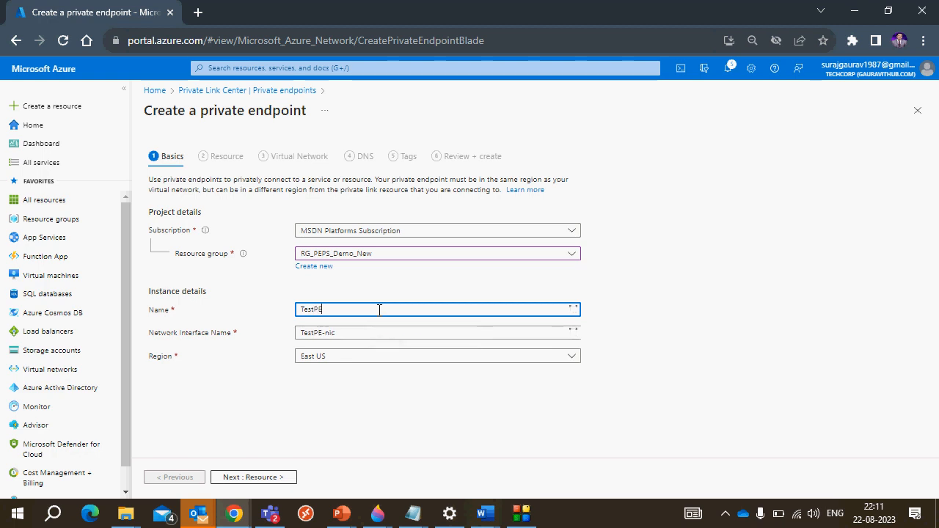
type("PS")
key("BackSpace")
type("S_Tes")
key("BackSpace")
key("BackSpace")
key("BackSpace")
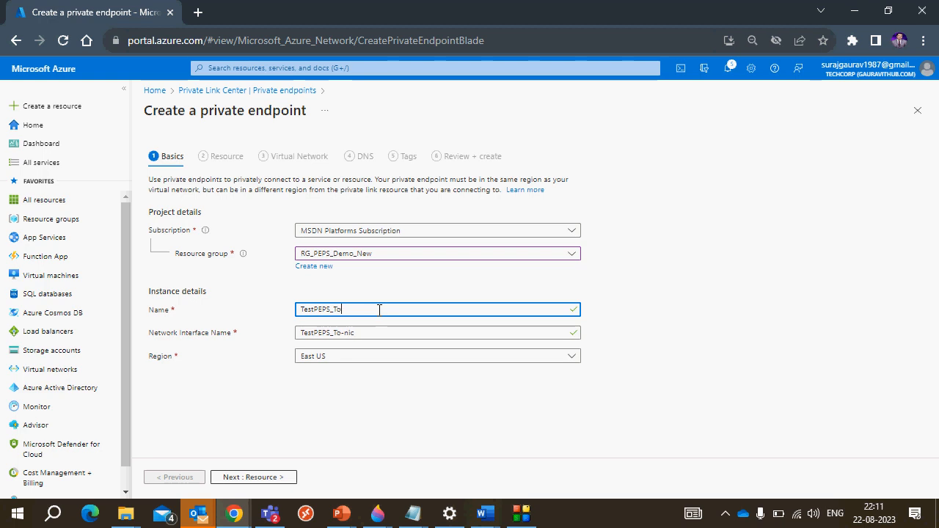
key("BackSpace")
type("_s")
type("Sto")
type("rage")
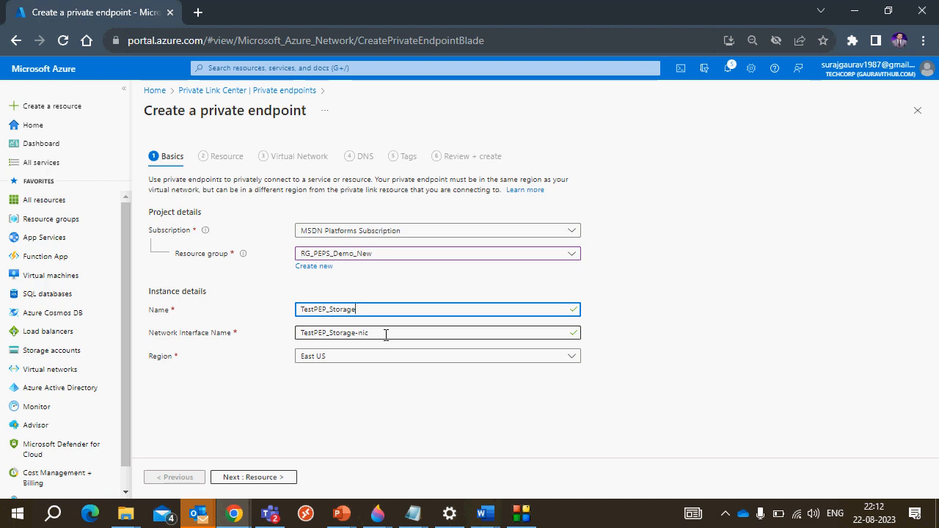
left_click(264, 477)
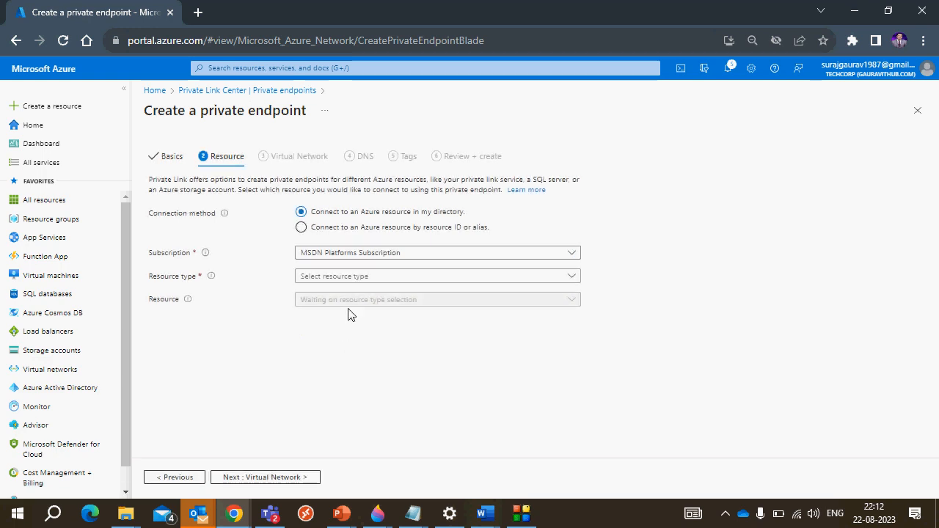
- Set resource type to Microsoft.Storage/storageAccounts, view the Resource list, and open a new browser tab
left_click(346, 277)
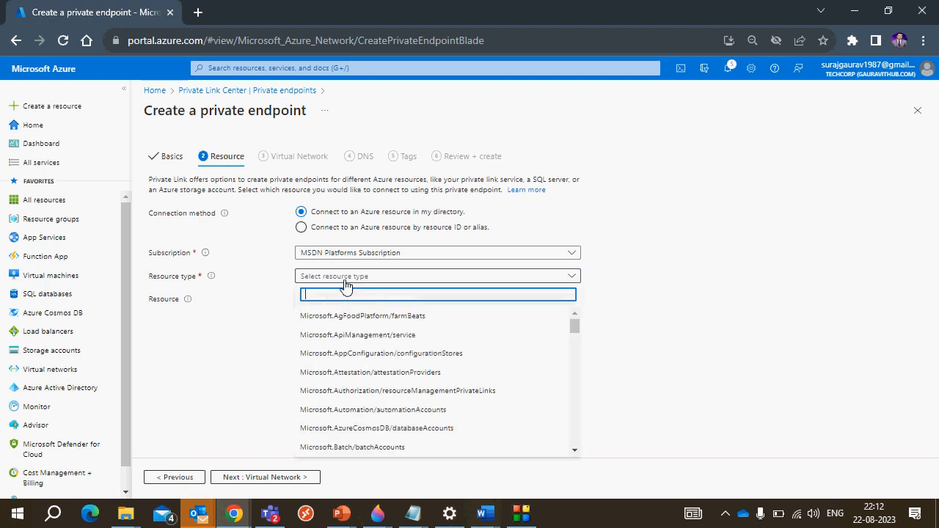
type("stor")
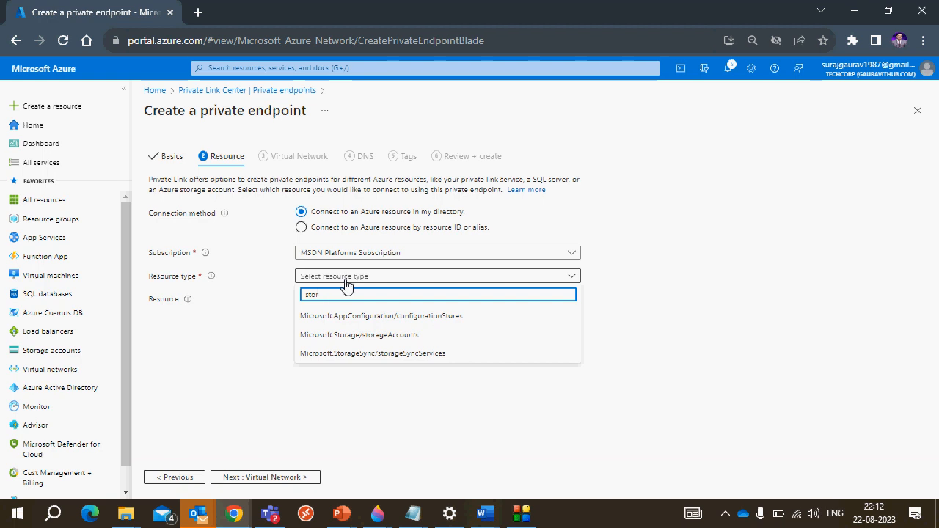
left_click(341, 335)
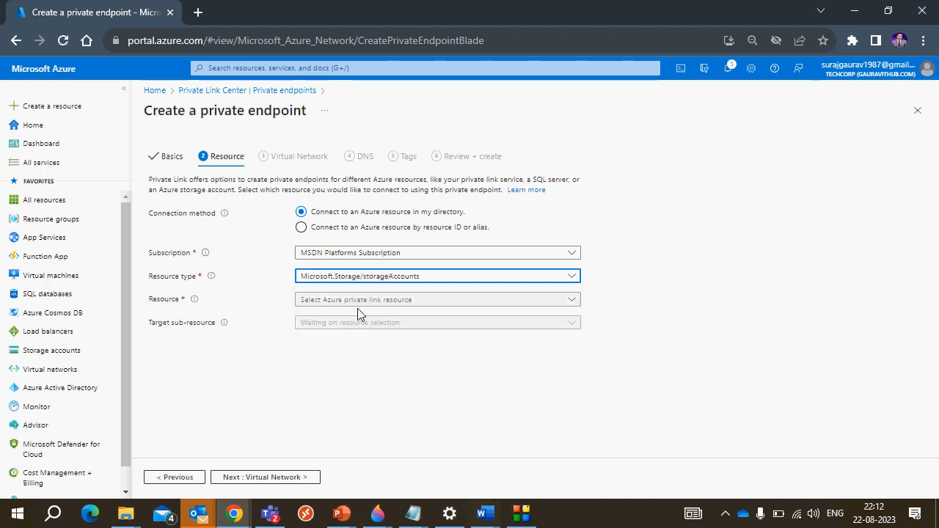
left_click(361, 302)
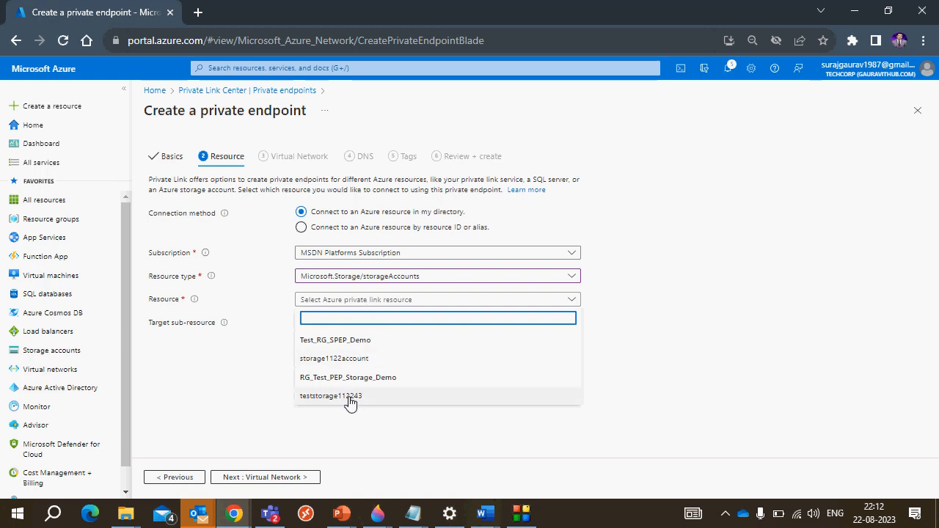
left_click(198, 12)
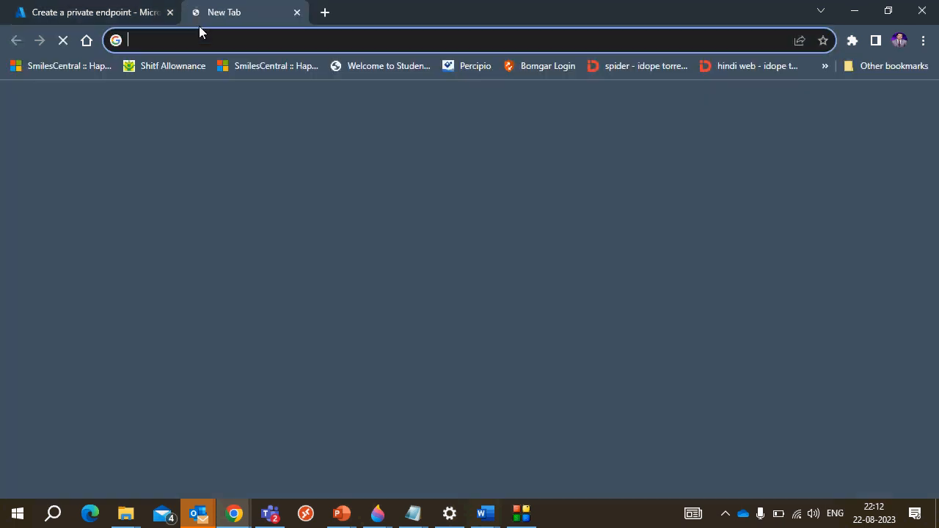
- Load the Azure portal in the new tab and open the teststorage143323 storage account
left_click(196, 35)
type("p")
key("Return")
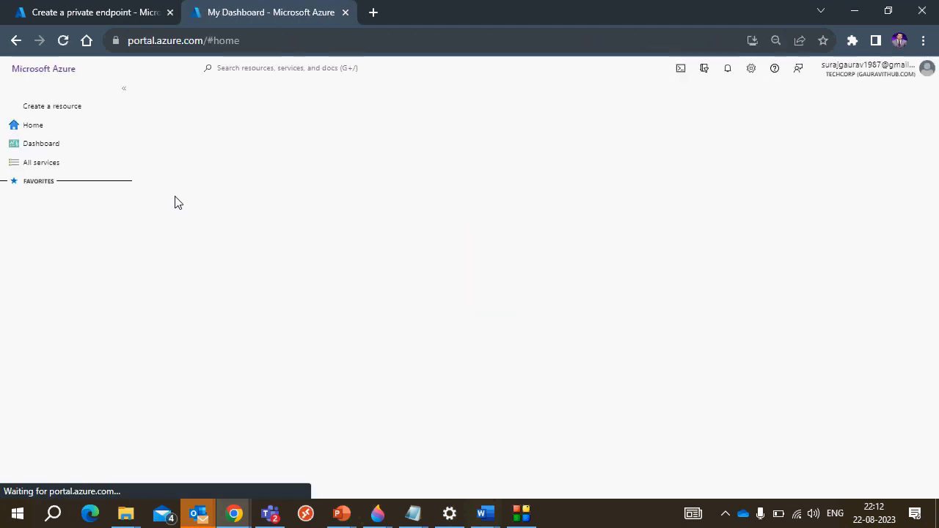
left_click(353, 159)
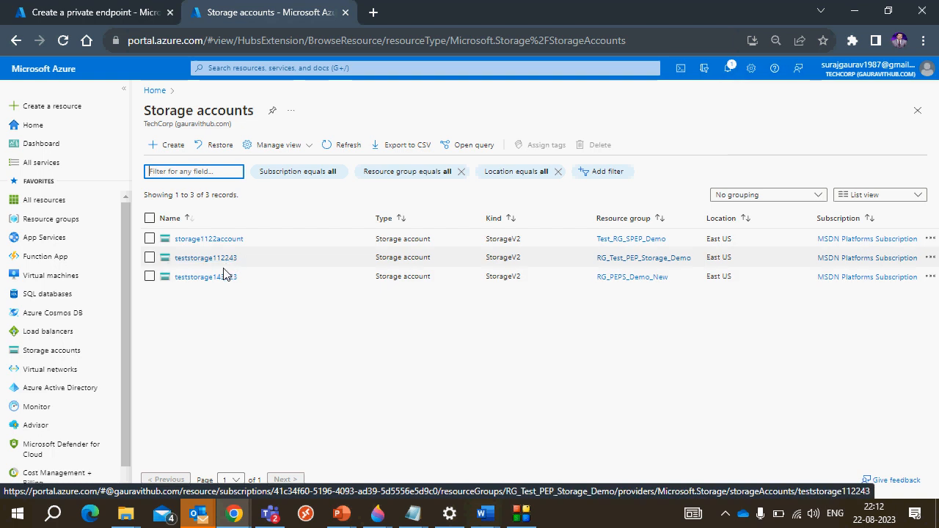
left_click(220, 277)
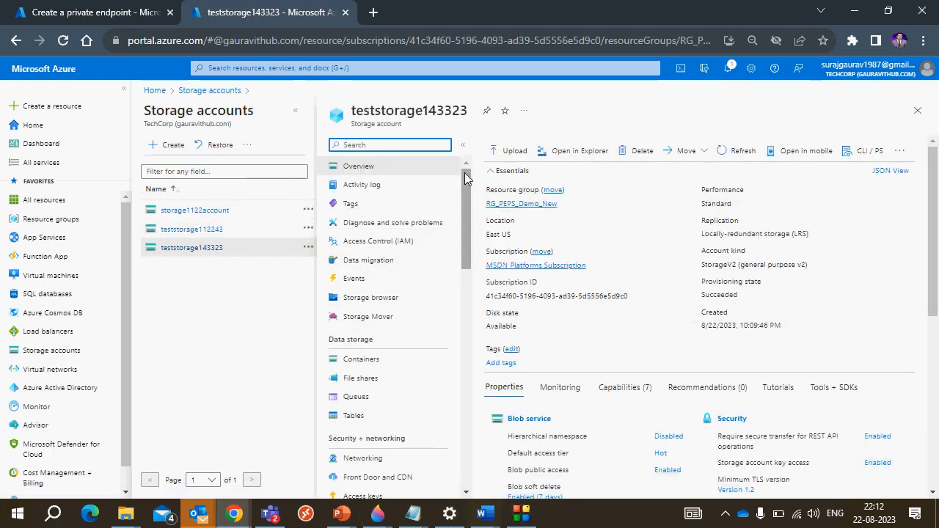
left_click(102, 16)
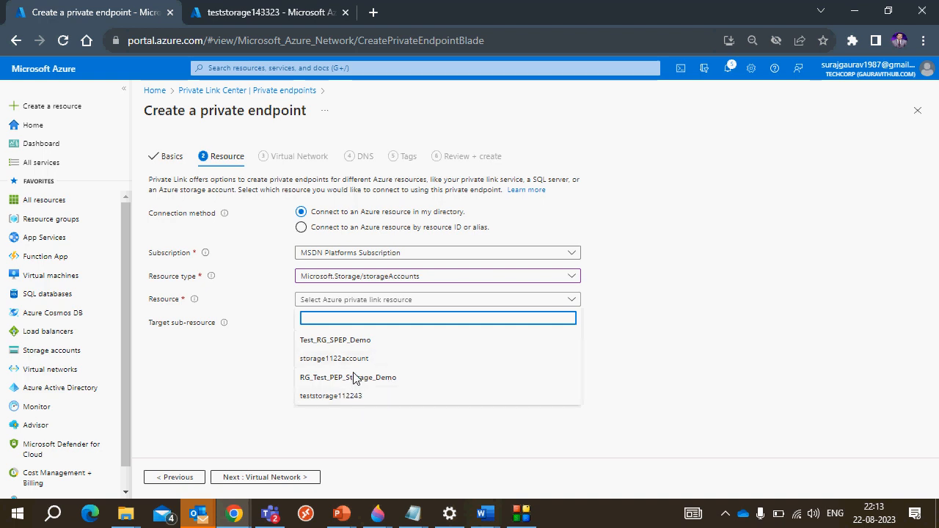
left_click(243, 11)
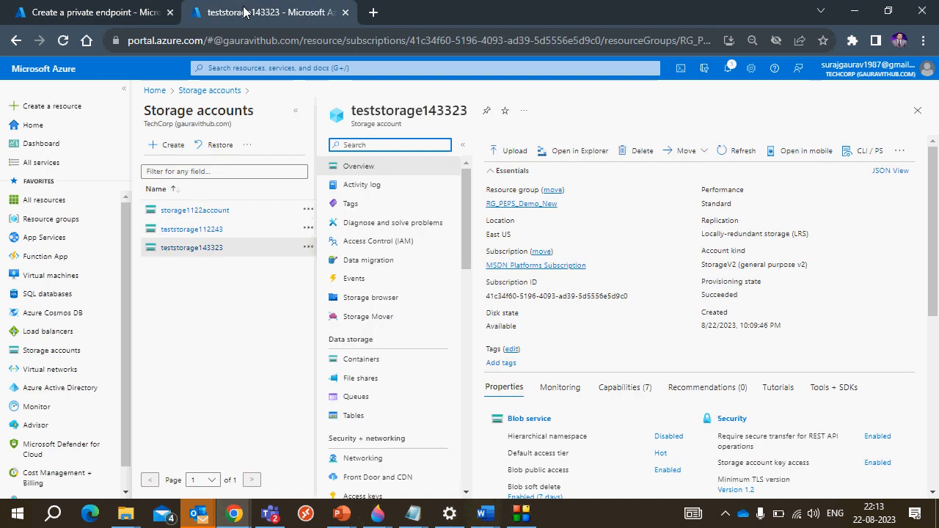
- Set teststorage143323 public network access to 'Enabled from all networks' and save it
left_click(375, 458)
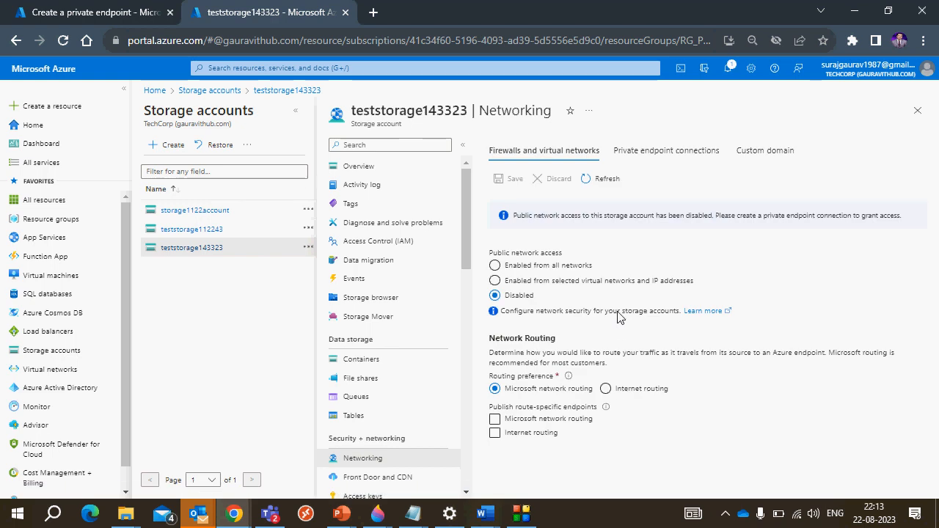
left_click(549, 268)
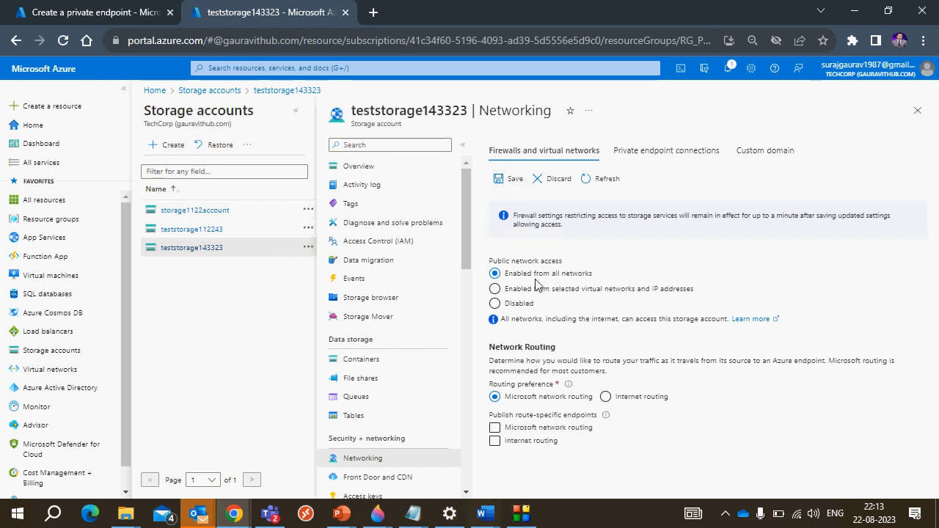
left_click(512, 181)
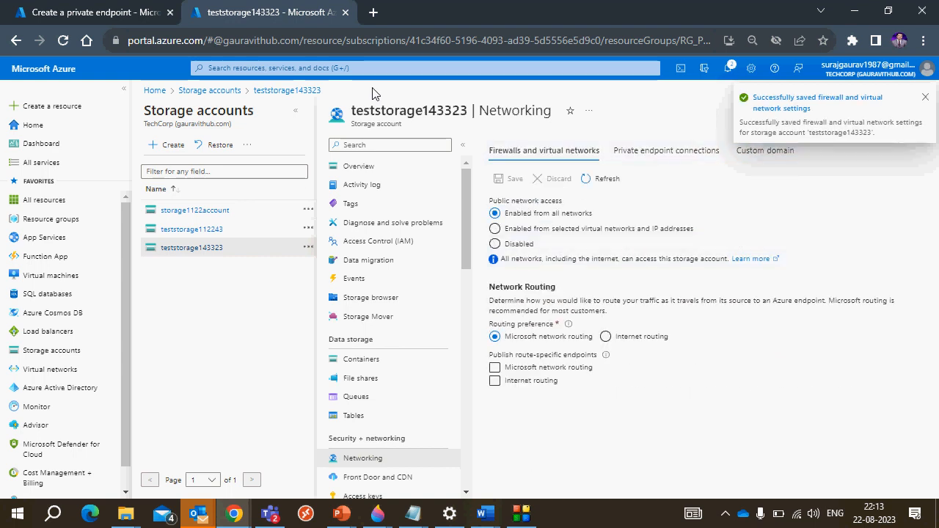
left_click(124, 16)
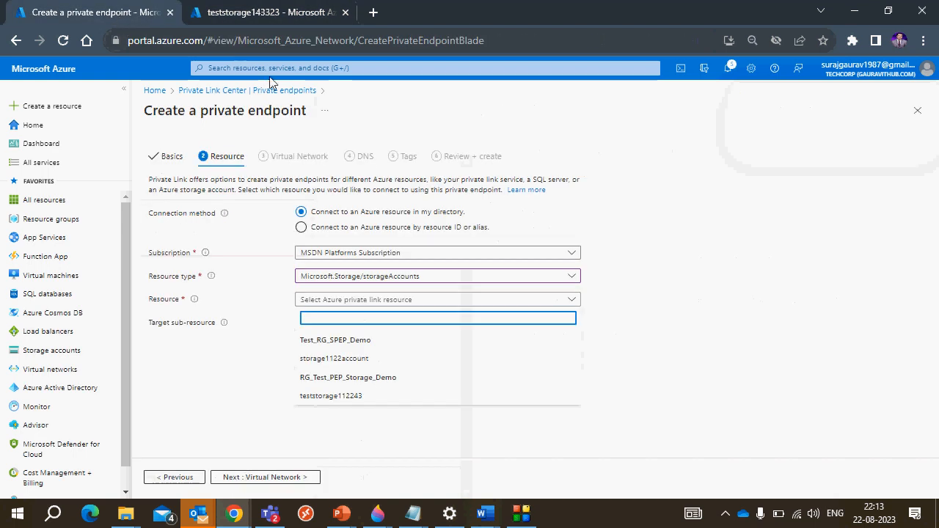
- Reload the private endpoint form to start it over
left_click(359, 299)
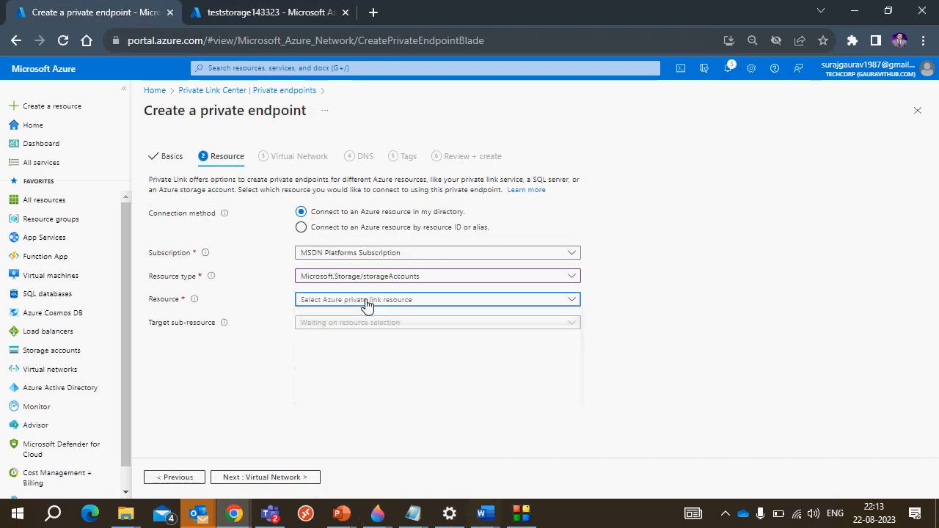
left_click(365, 301)
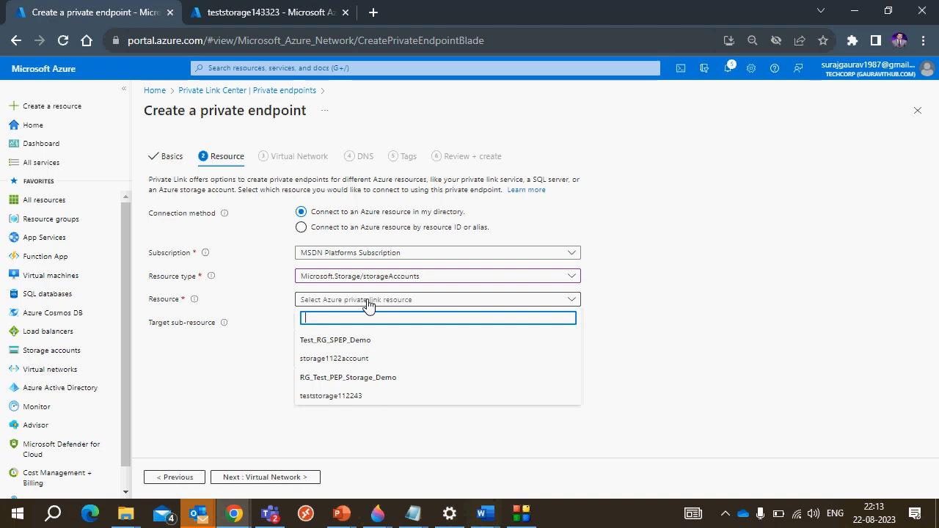
left_click(64, 43)
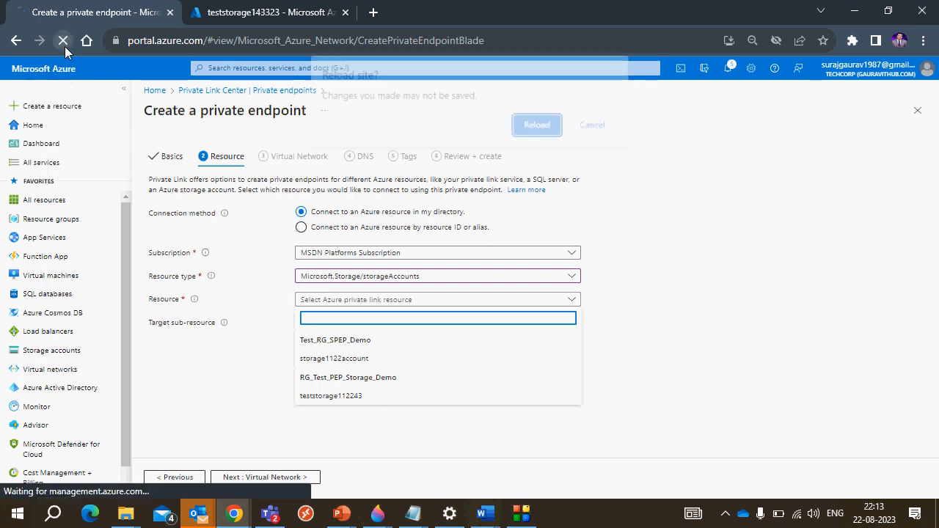
left_click(541, 129)
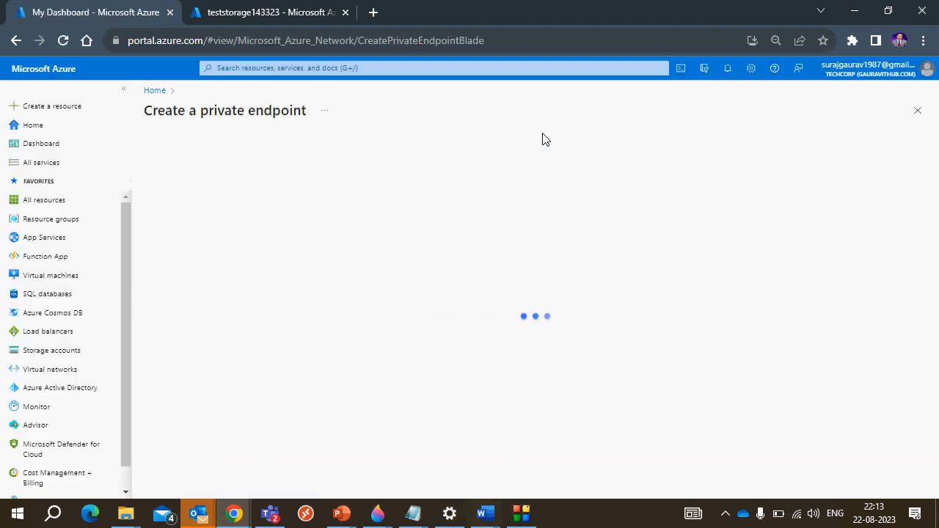
- Fill Basics with resource group RG_PEPS_Demo_New and name TestEP_Storage, then continue to Resource
left_click(372, 254)
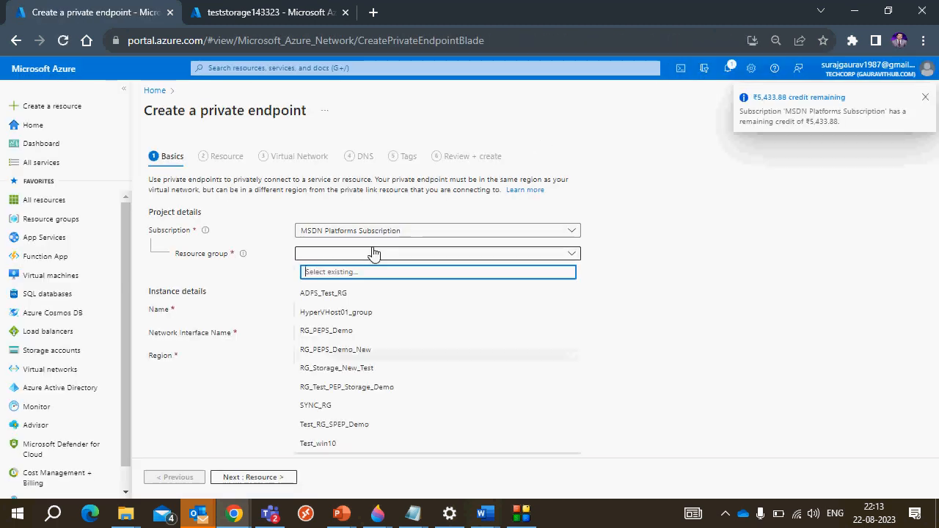
left_click(394, 350)
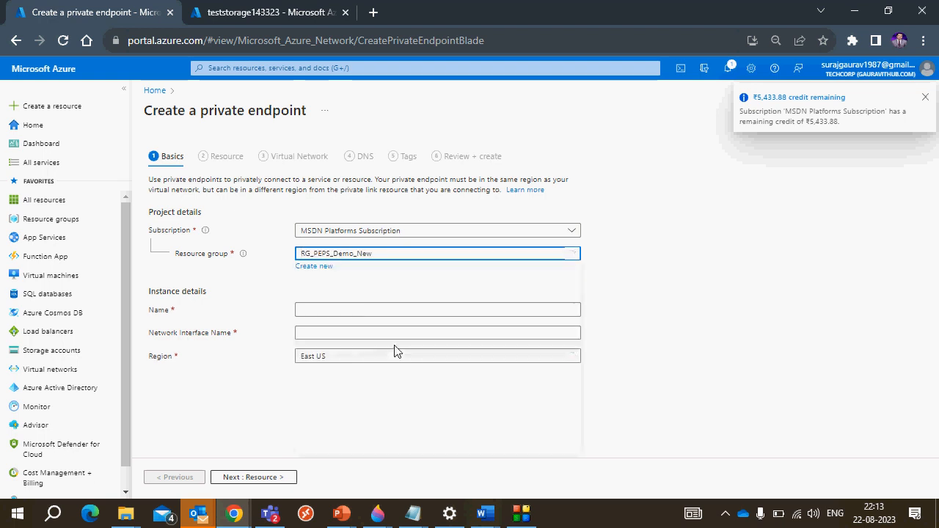
left_click(358, 308)
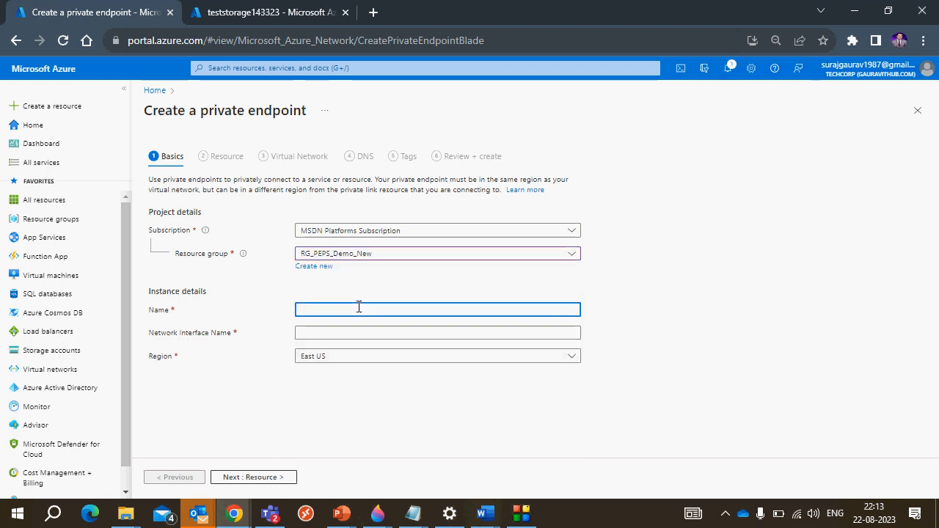
type("Test")
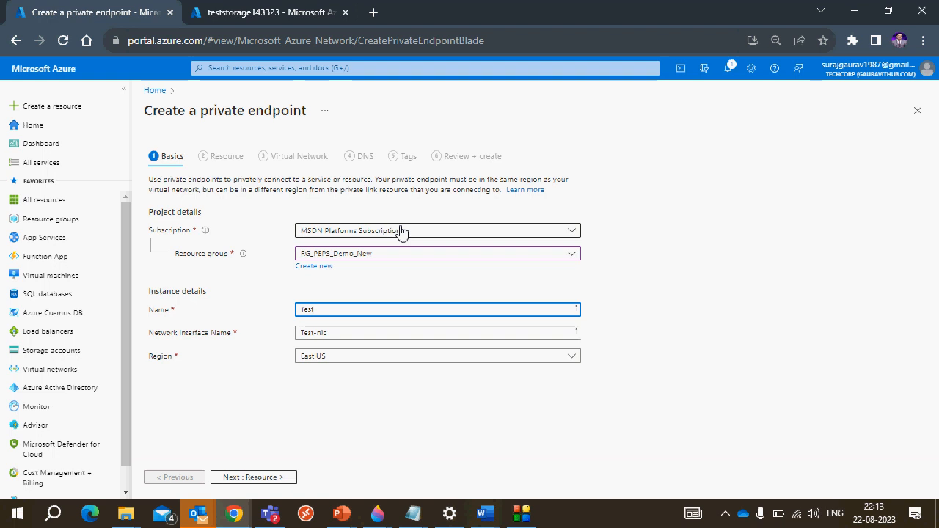
type("EP")
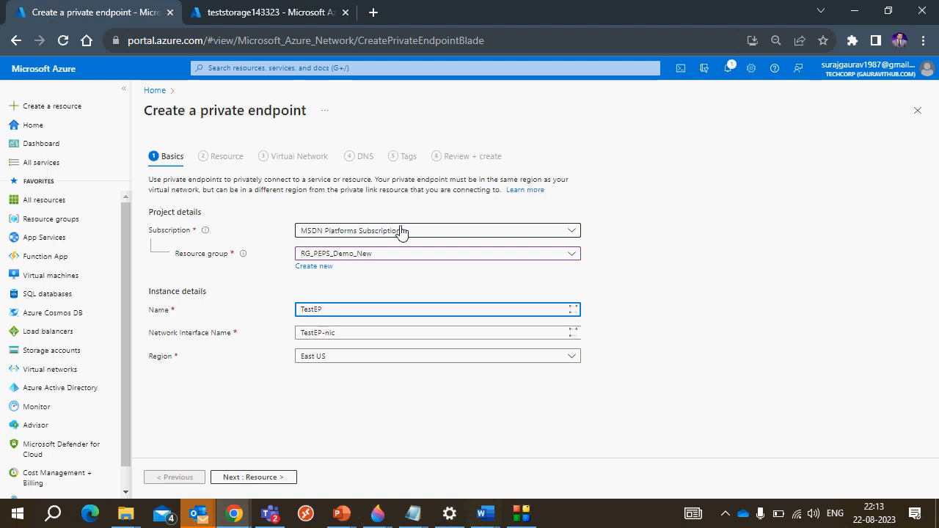
type("_s")
type("Sto")
type("rage")
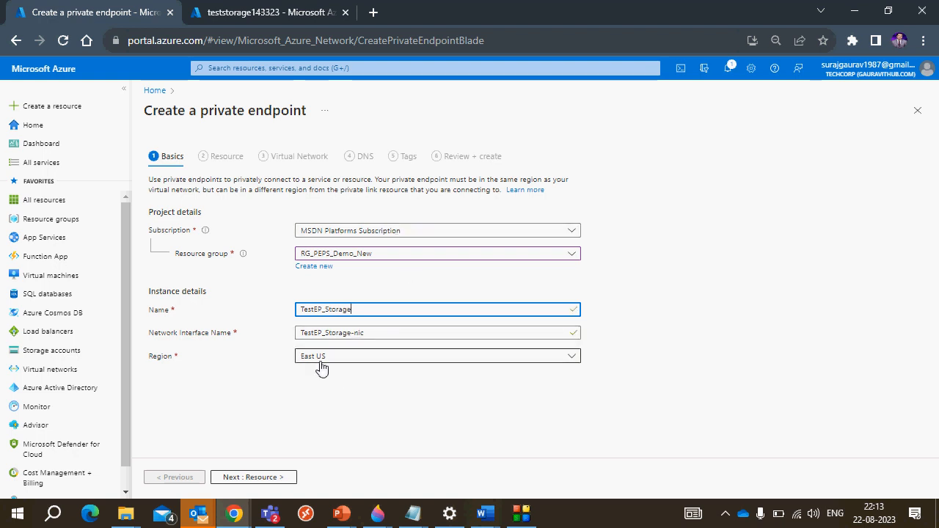
left_click(252, 478)
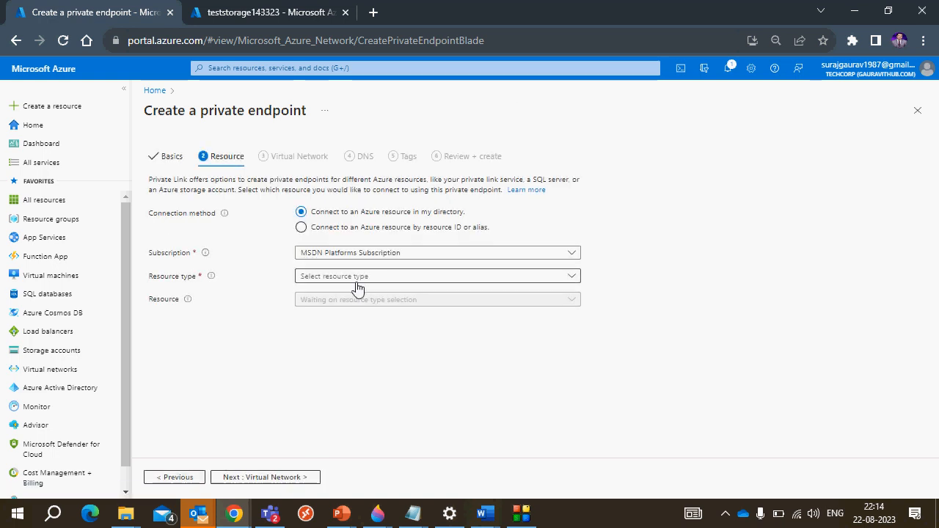
- Set resource type Microsoft.Storage/storageAccounts and resource teststorage143323
left_click(358, 285)
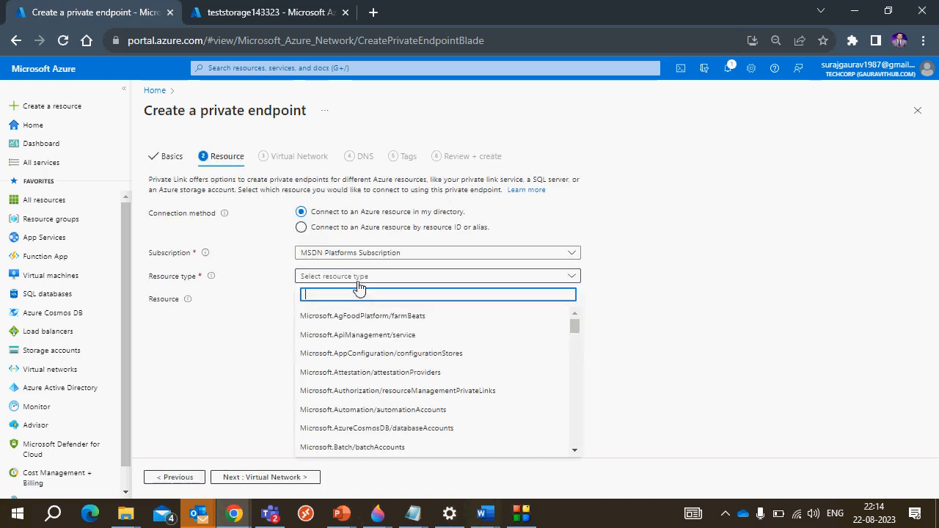
type("stor")
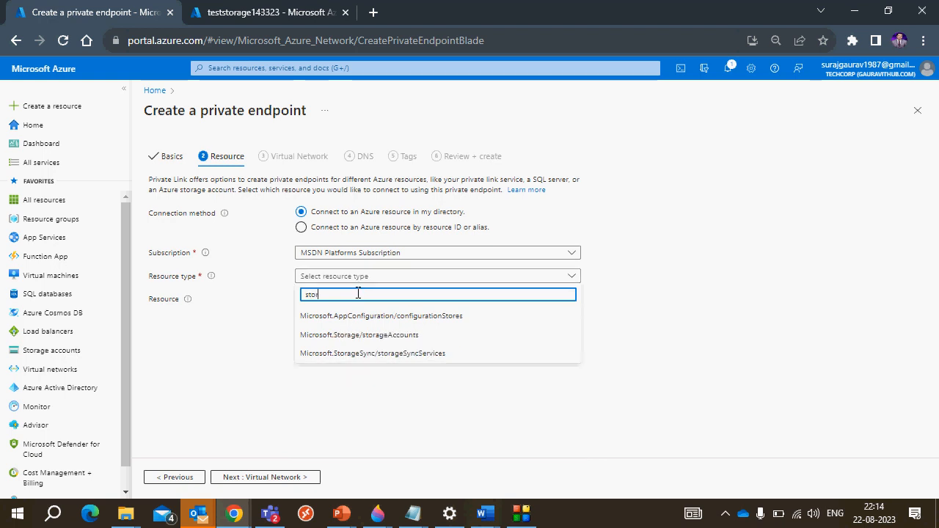
left_click(339, 334)
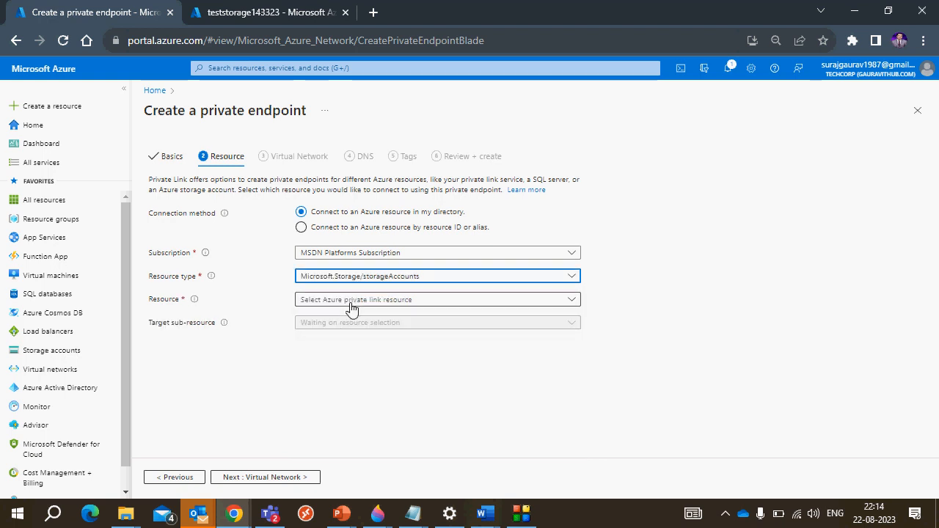
left_click(351, 302)
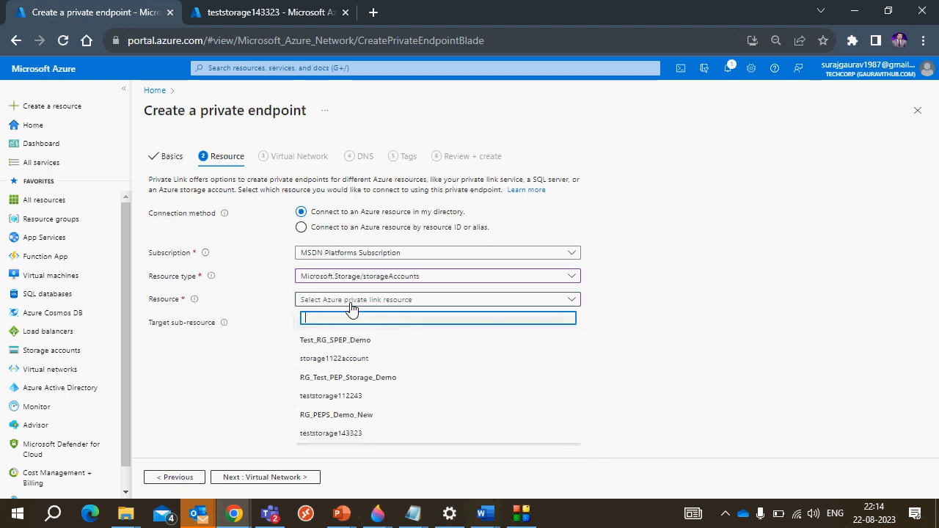
left_click(363, 434)
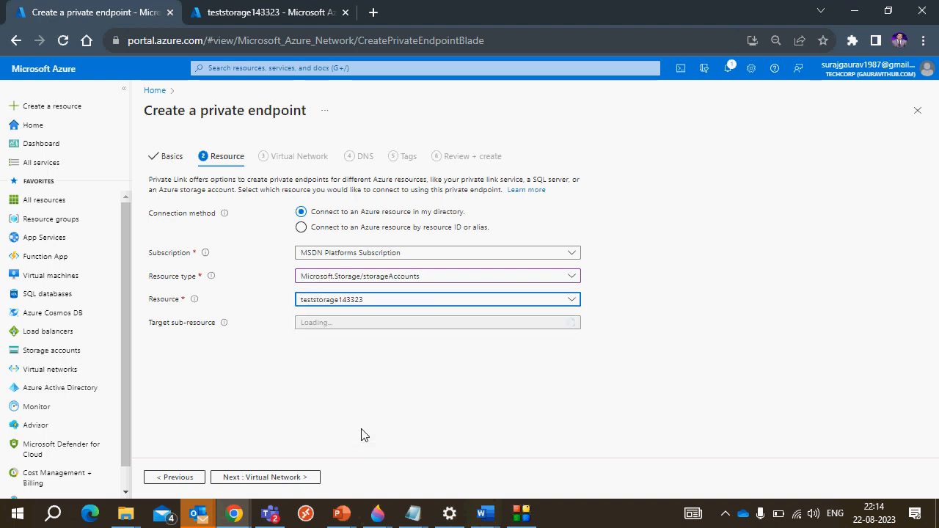
left_click(380, 303)
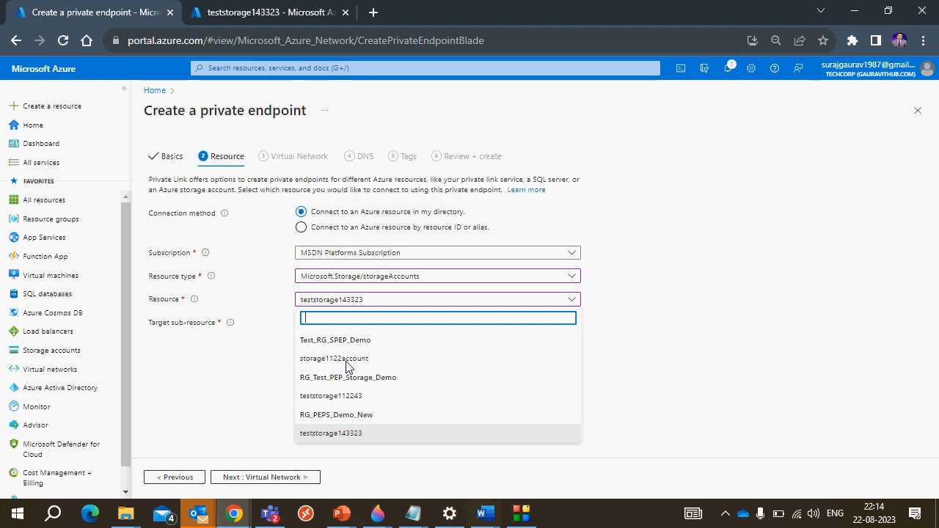
left_click(343, 437)
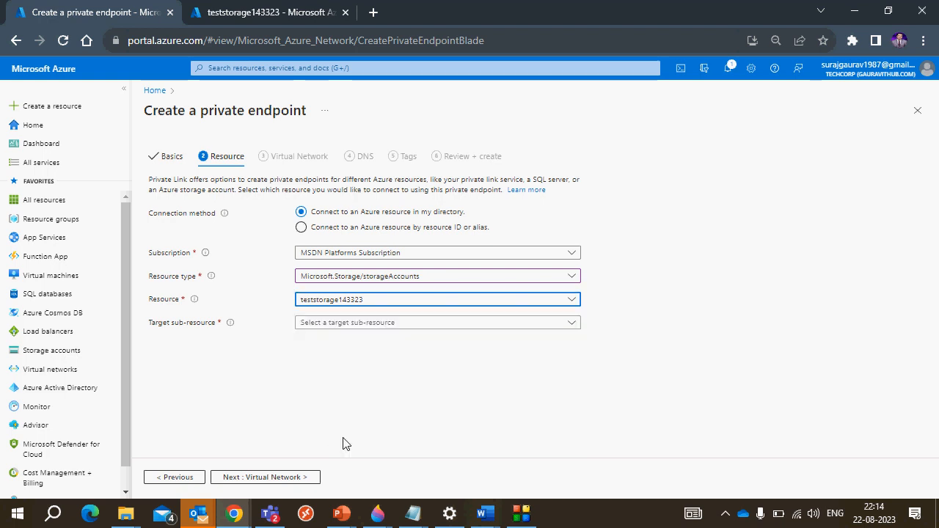
- Choose blob as the target sub-resource and advance to the Virtual Network step
left_click(297, 478)
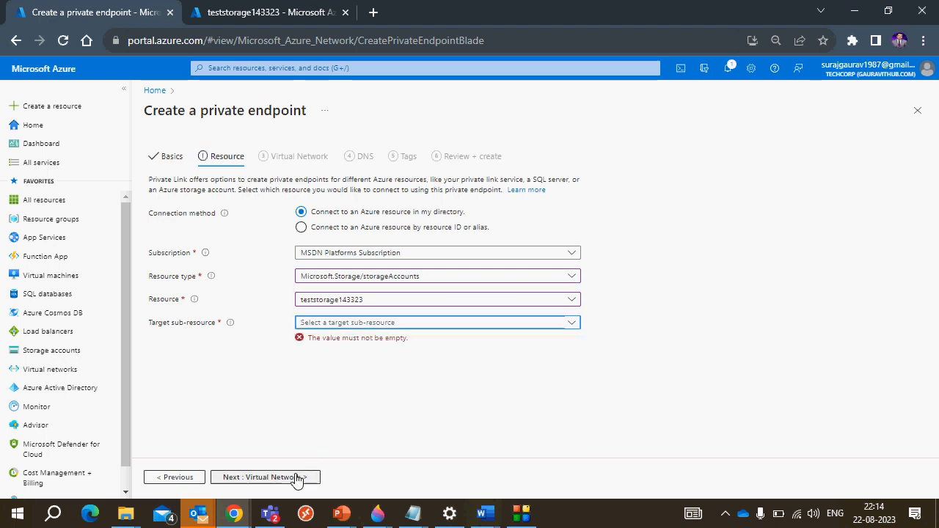
left_click(363, 325)
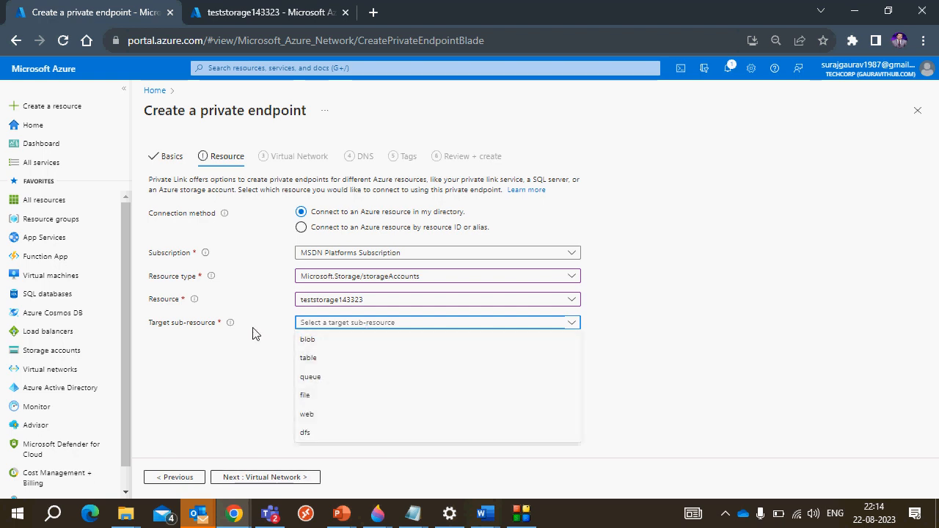
mouse_move(242, 328)
left_click(312, 340)
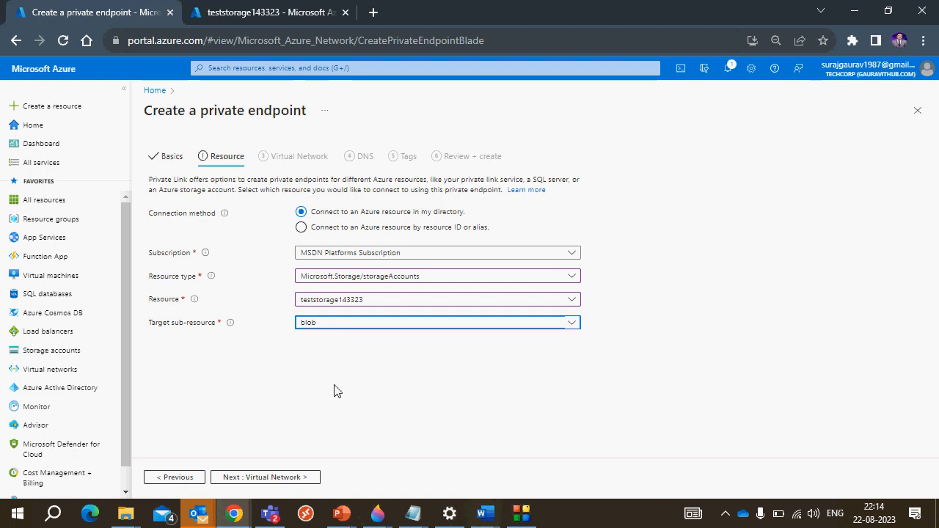
left_click(306, 476)
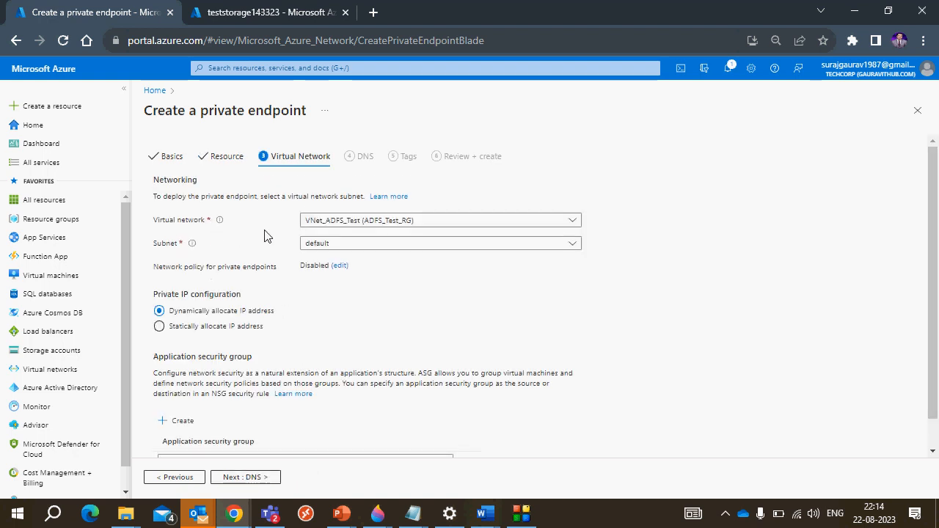
- Select virtual network Vnet11 with Subnet-11 and continue to the DNS step
left_click(340, 244)
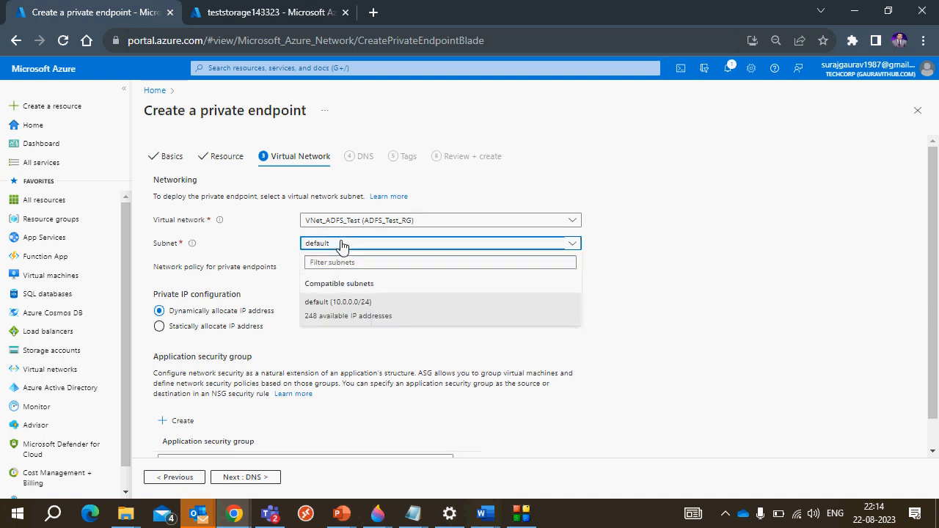
left_click(340, 244)
left_click(349, 222)
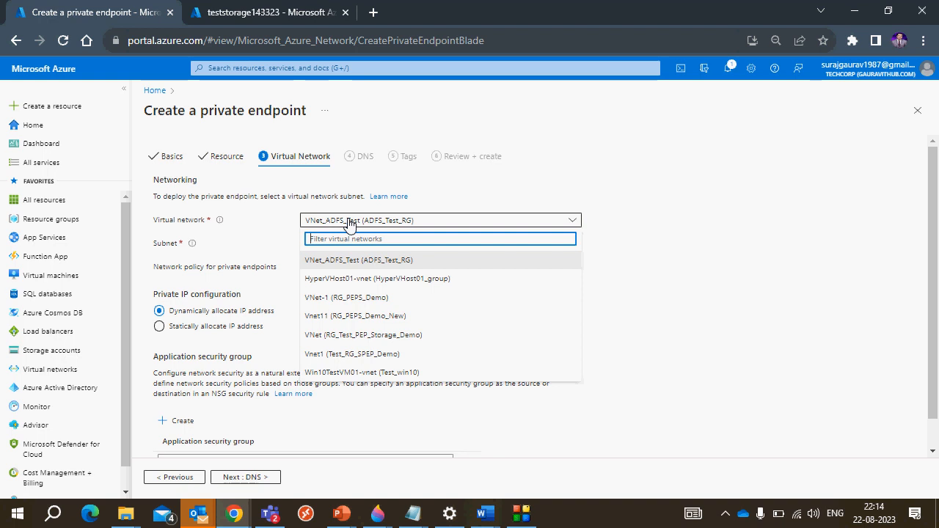
left_click(400, 316)
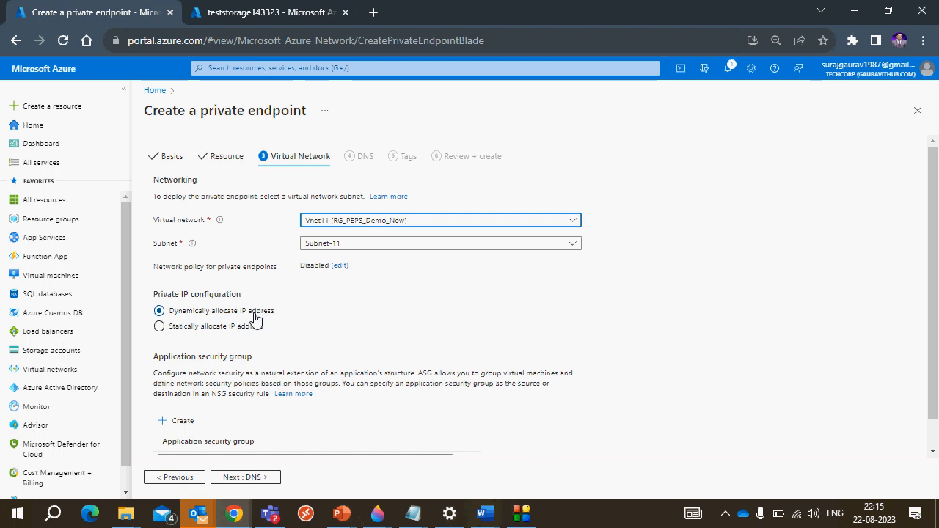
left_click(261, 478)
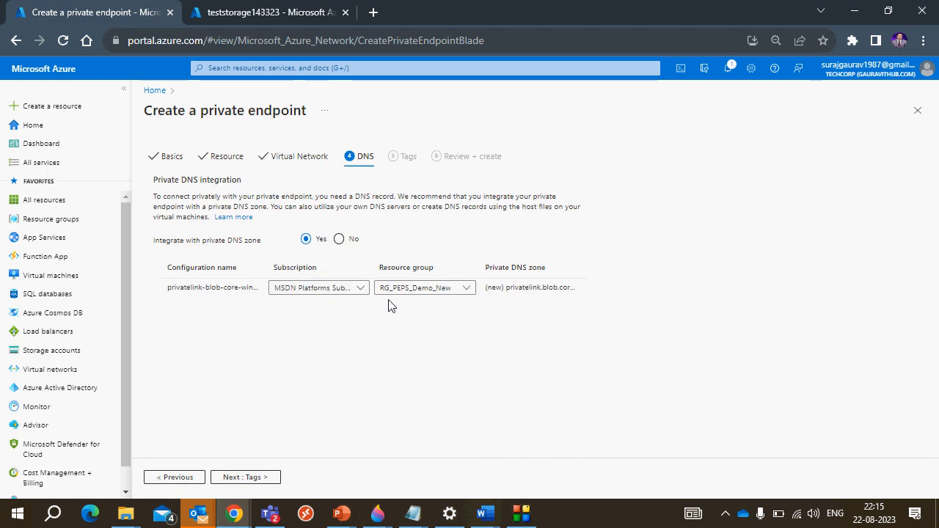
- Skip Tags, review, and create the TestEP_Storage private endpoint
left_click(257, 478)
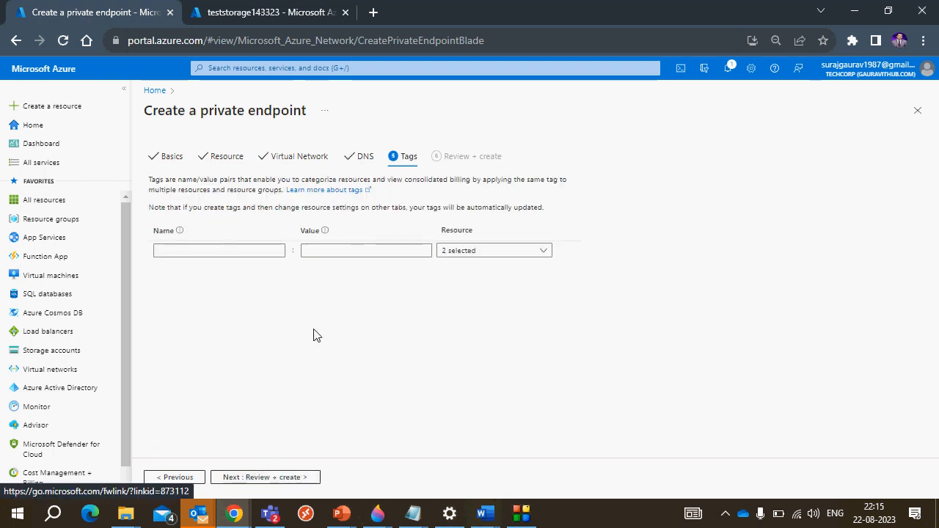
left_click(287, 478)
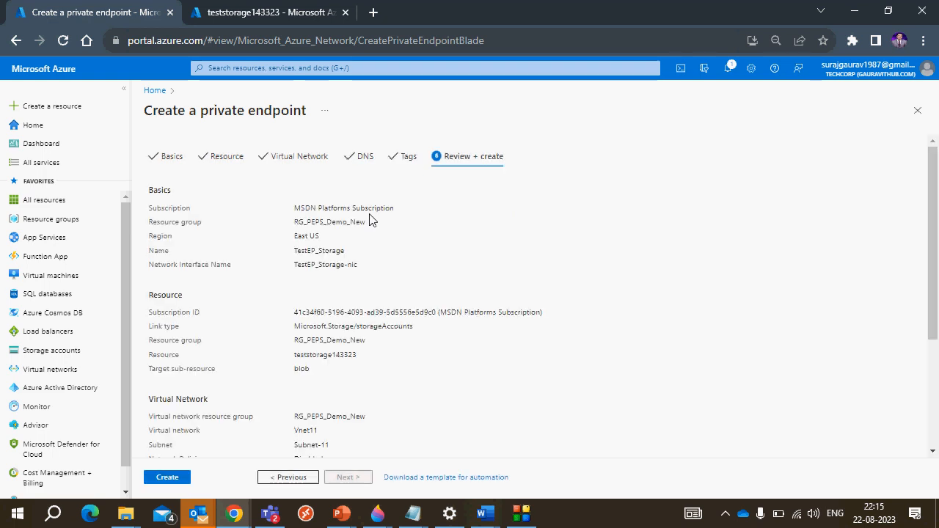
left_click(167, 478)
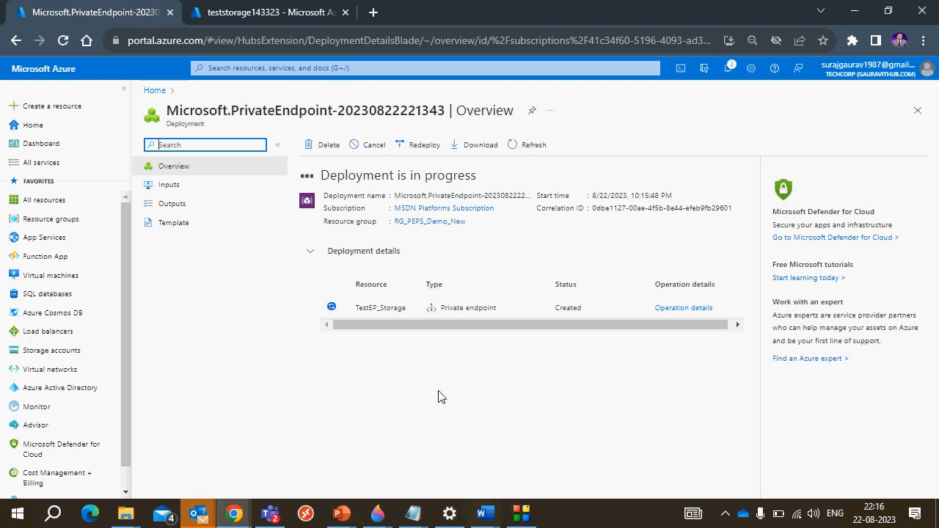
- On the slide, circle the storage label, private endpoint box and its private IP connection
key("alt+Tab")
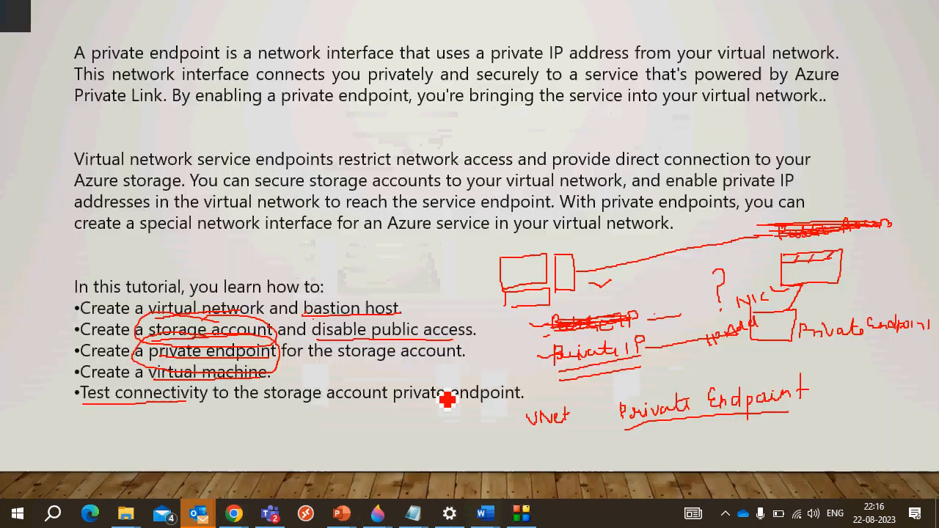
key("Right")
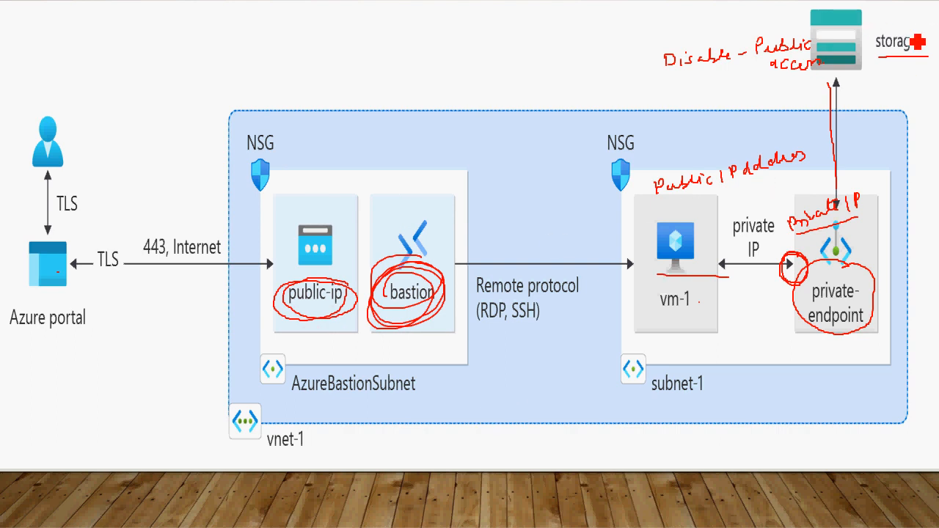
mouse_move(918, 44)
left_mouse_down()
mouse_move(886, 39)
mouse_move(928, 36)
left_mouse_up()
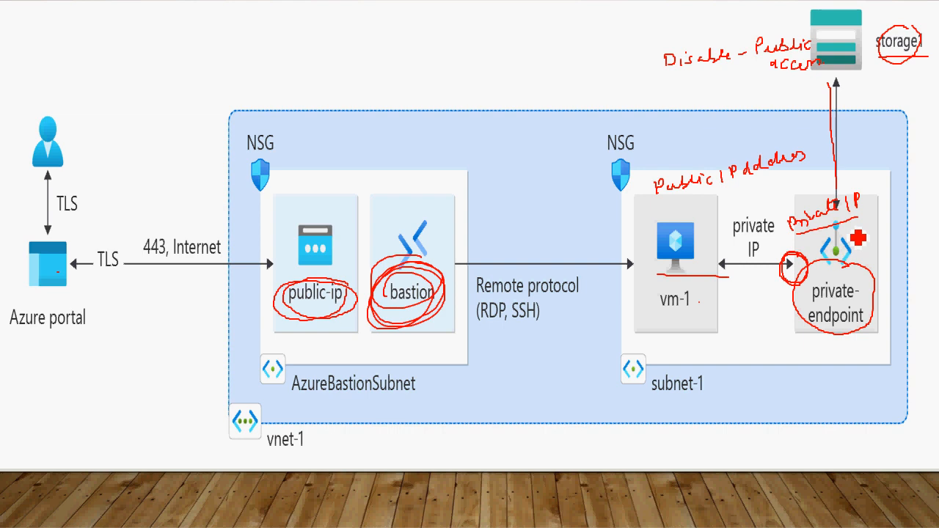
mouse_move(858, 239)
left_mouse_down()
mouse_move(803, 330)
mouse_move(848, 268)
left_mouse_up()
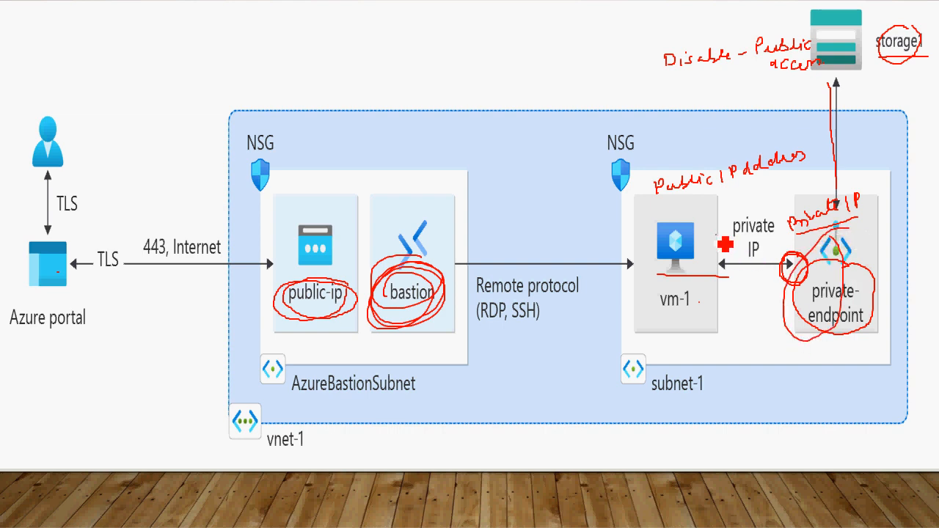
left_click_drag(716, 237, 677, 209)
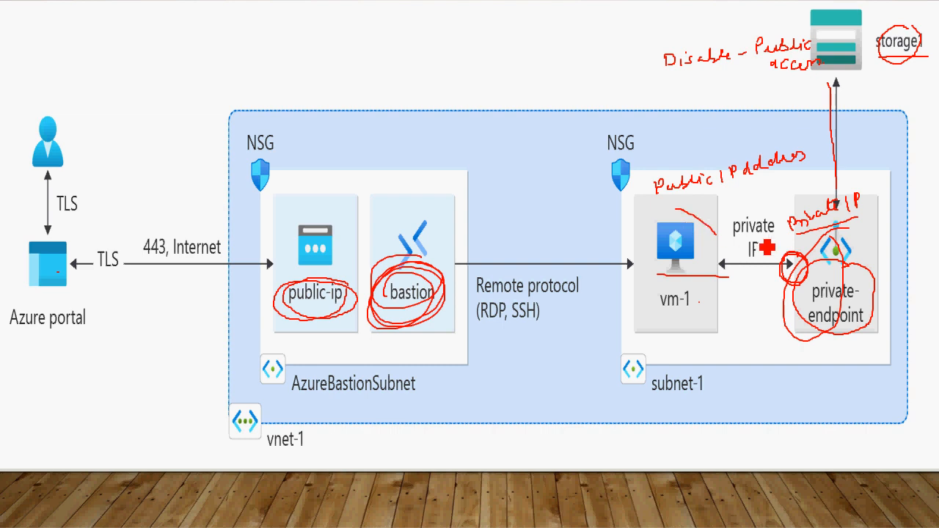
mouse_move(810, 245)
left_mouse_down()
mouse_move(785, 245)
mouse_move(816, 285)
left_mouse_up()
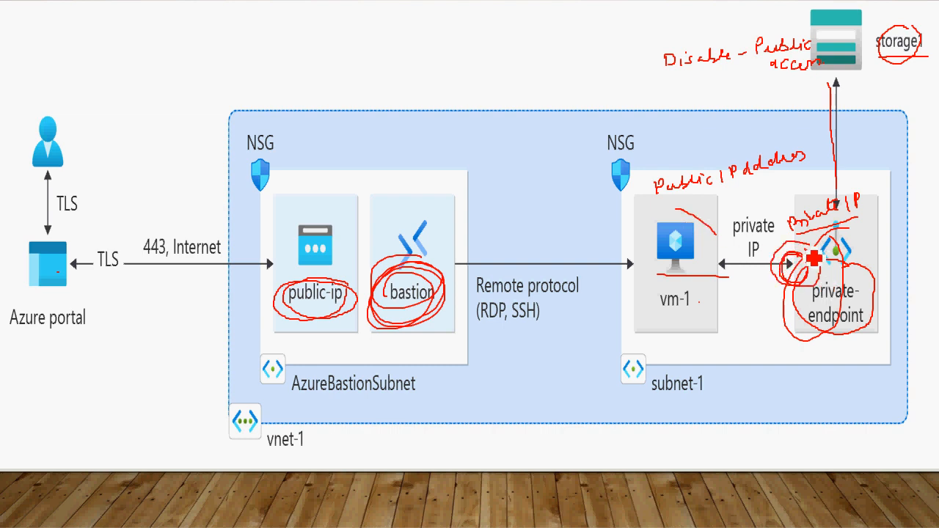
- Circle subnet-1, AzureBastionSubnet and vnet-1, and cross out vm-1's public IP
mouse_move(716, 382)
left_mouse_down()
mouse_move(695, 376)
mouse_move(662, 404)
mouse_move(712, 378)
left_mouse_up()
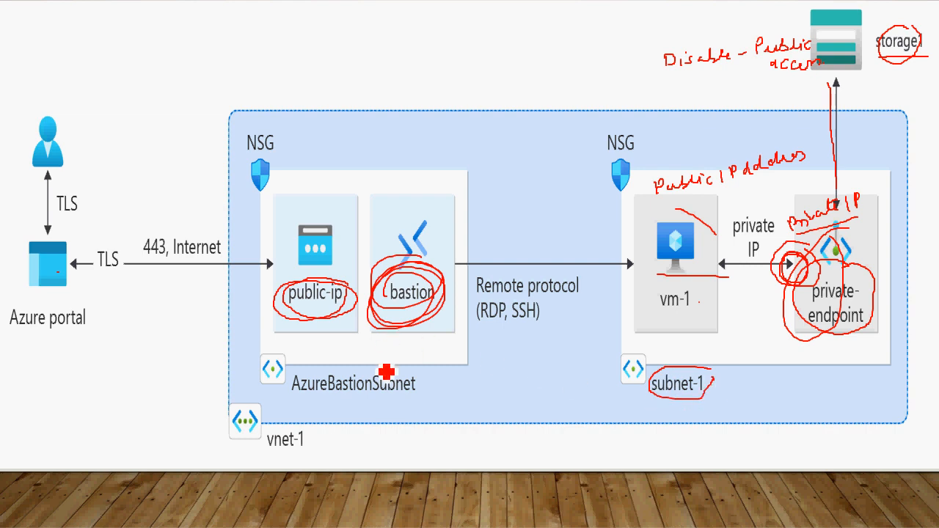
mouse_move(383, 361)
left_mouse_down()
mouse_move(263, 388)
mouse_move(462, 399)
mouse_move(371, 373)
left_mouse_up()
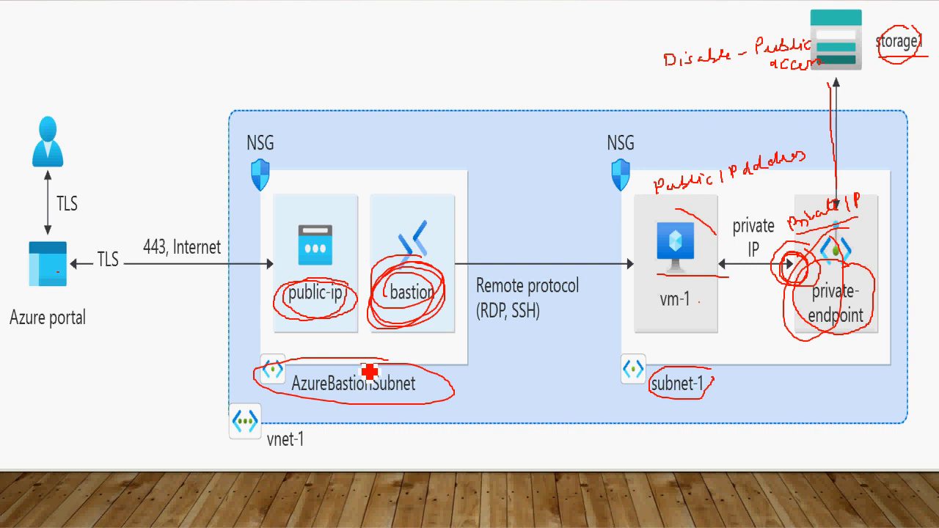
mouse_move(419, 292)
left_mouse_down()
mouse_move(382, 292)
mouse_move(457, 330)
left_mouse_up()
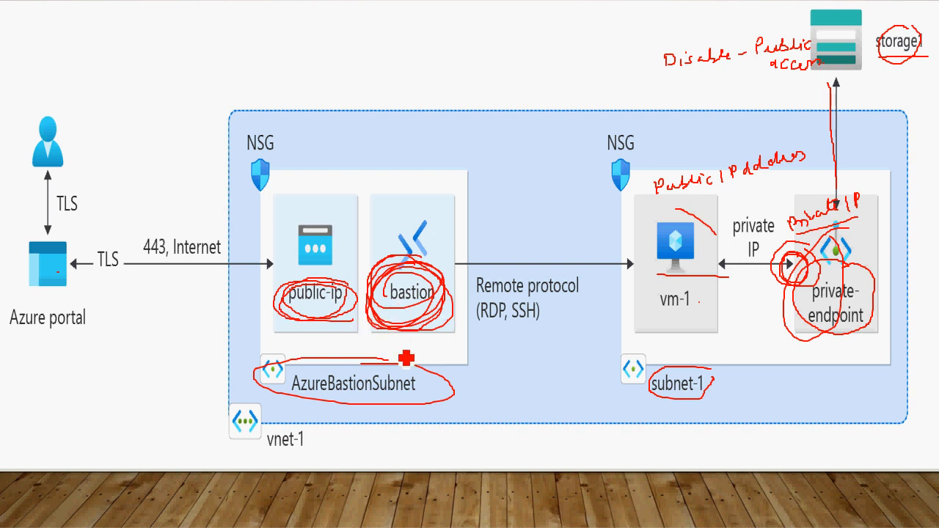
mouse_move(311, 420)
left_mouse_down()
mouse_move(257, 449)
mouse_move(339, 458)
mouse_move(346, 432)
mouse_move(297, 431)
left_mouse_up()
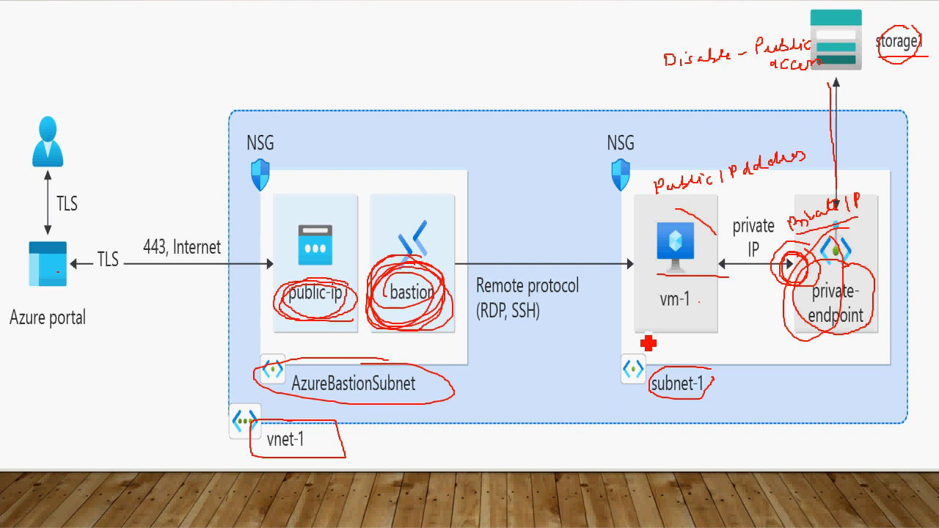
mouse_move(668, 214)
left_mouse_down()
mouse_move(694, 221)
mouse_move(706, 193)
left_mouse_up()
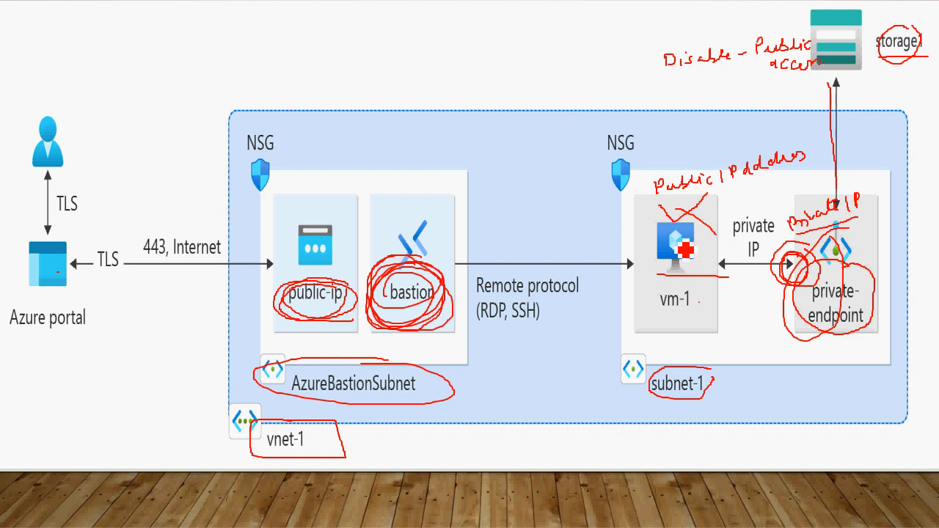
left_click_drag(686, 210, 800, 180)
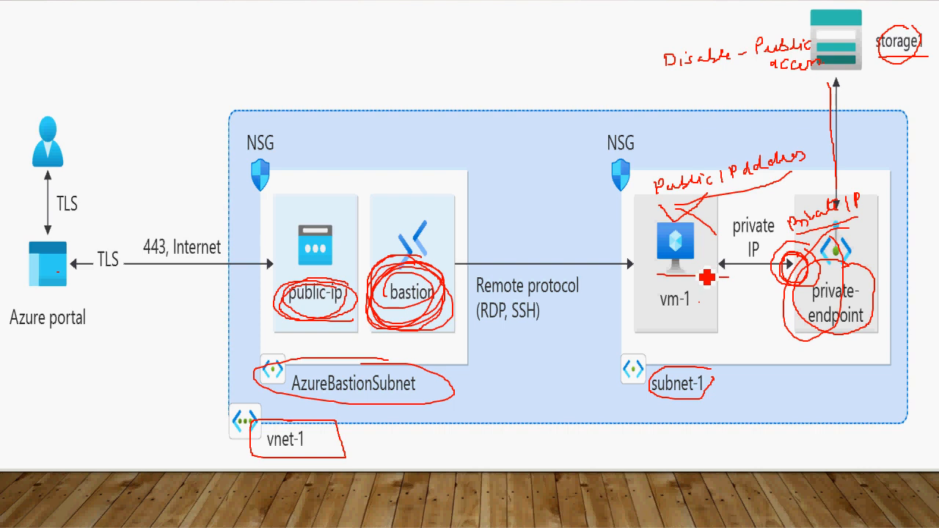
key("alt+Tab")
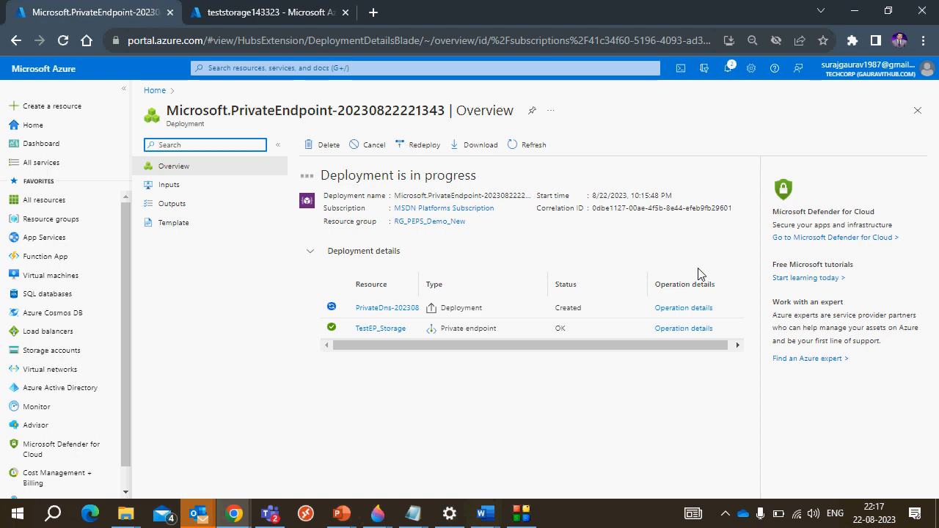
- Open the deployed TestEP_Storage private endpoint, then go back to the Azure home page
key("ctrl+l")
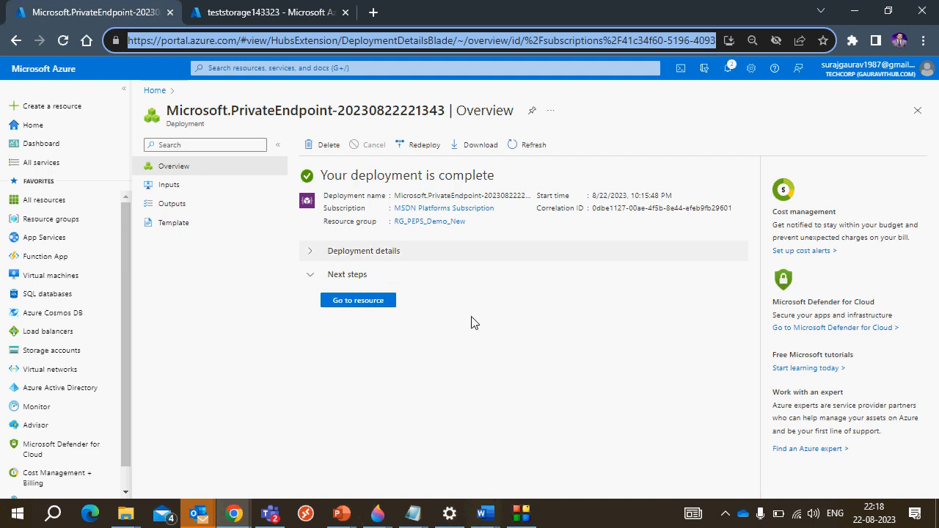
left_click(386, 309)
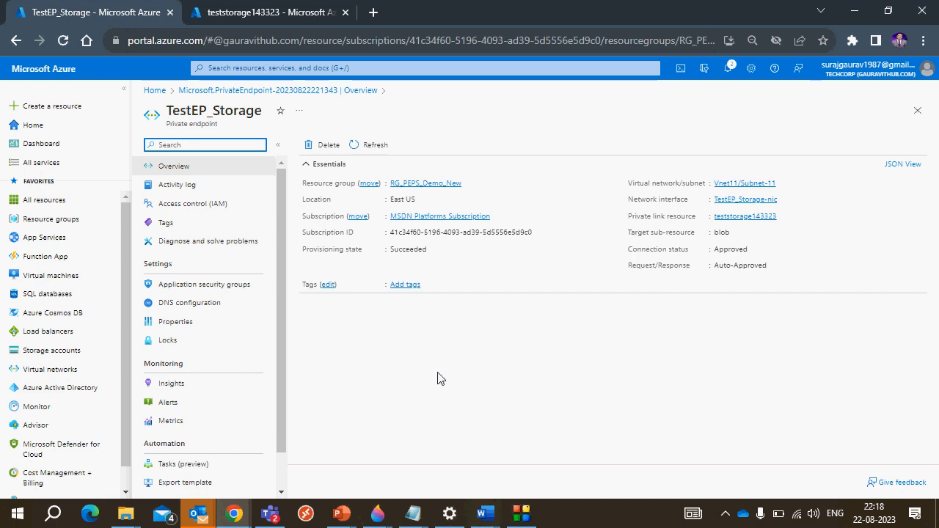
left_click(150, 89)
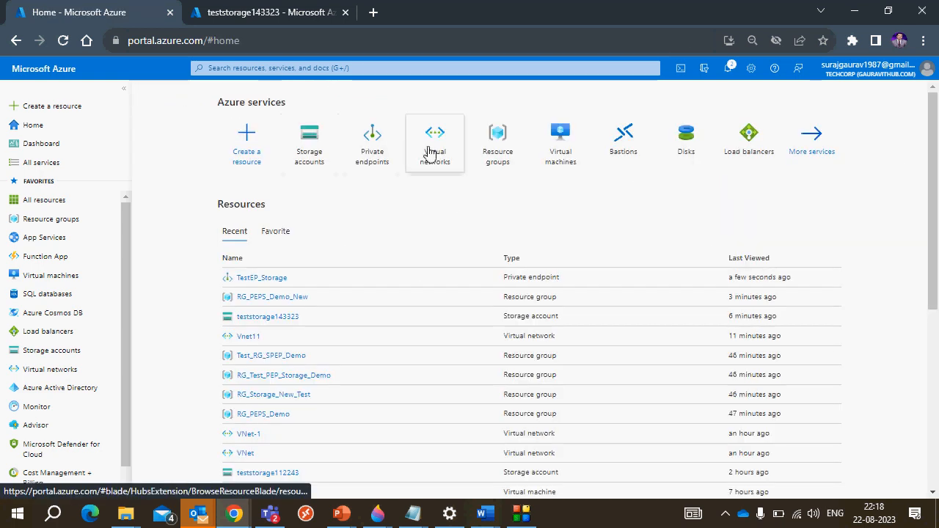
- Start a new Azure virtual machine in RG_PEPS_Demo_New named VM01Test
left_click(562, 136)
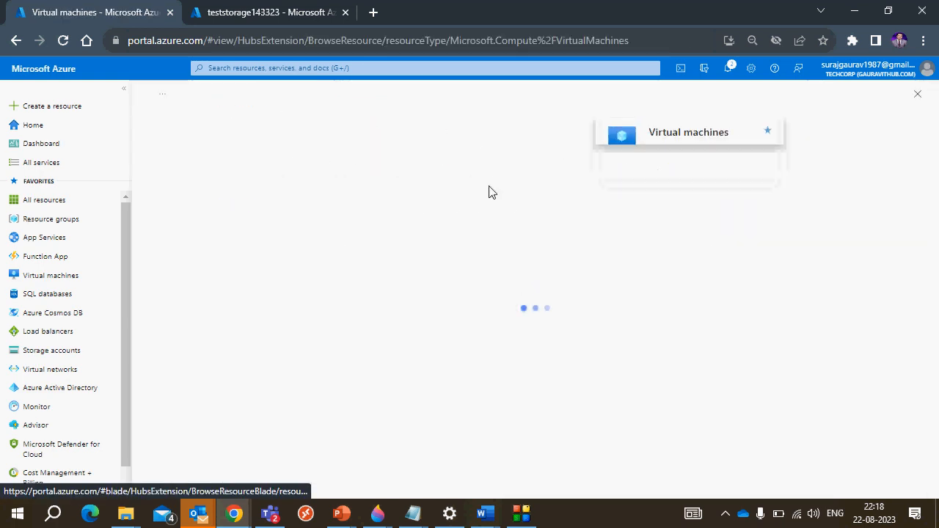
left_click(174, 145)
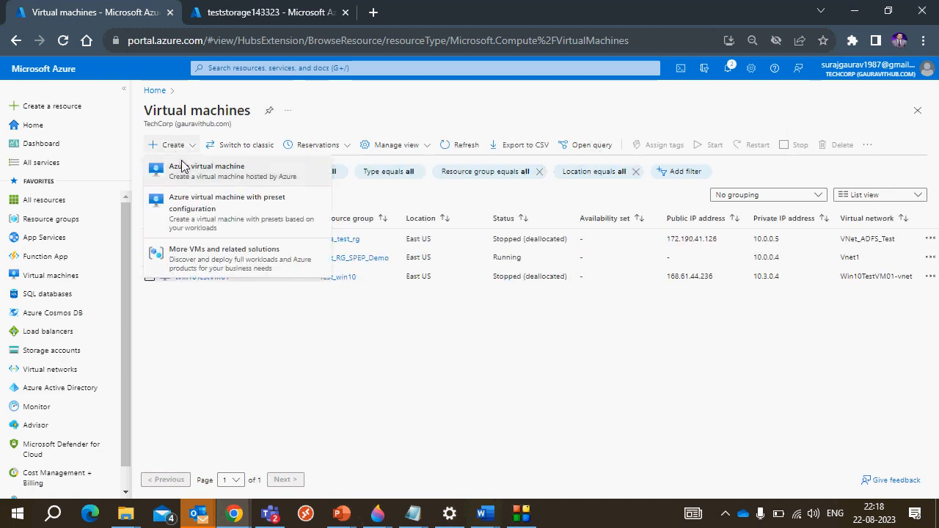
left_click(182, 164)
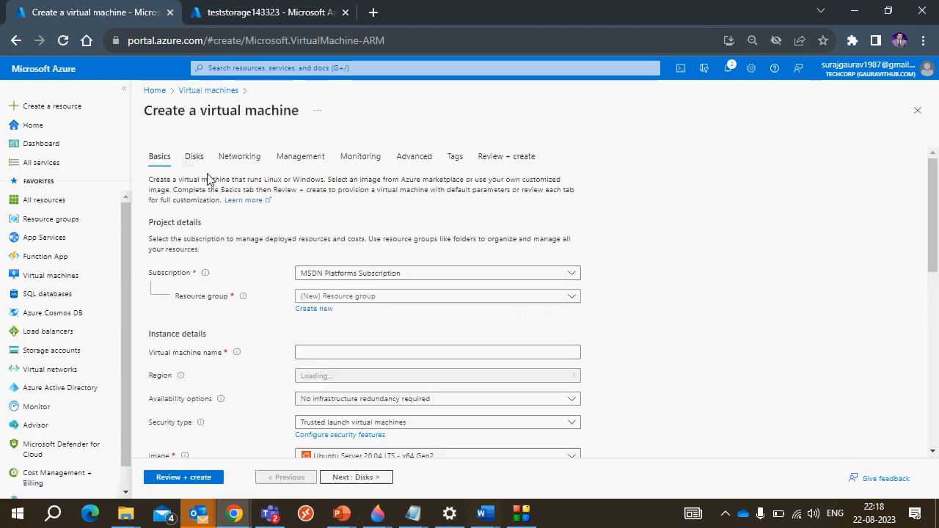
scroll(702, 213, "down", 1)
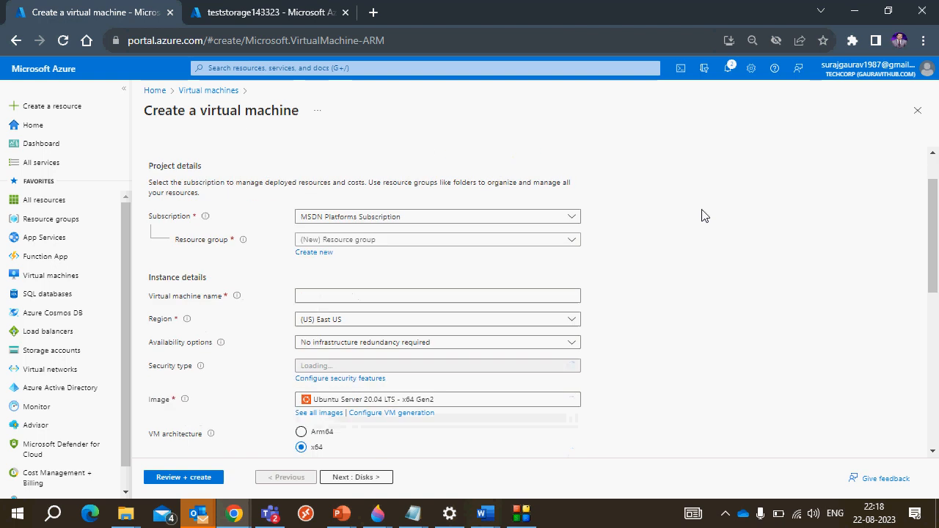
left_click(474, 224)
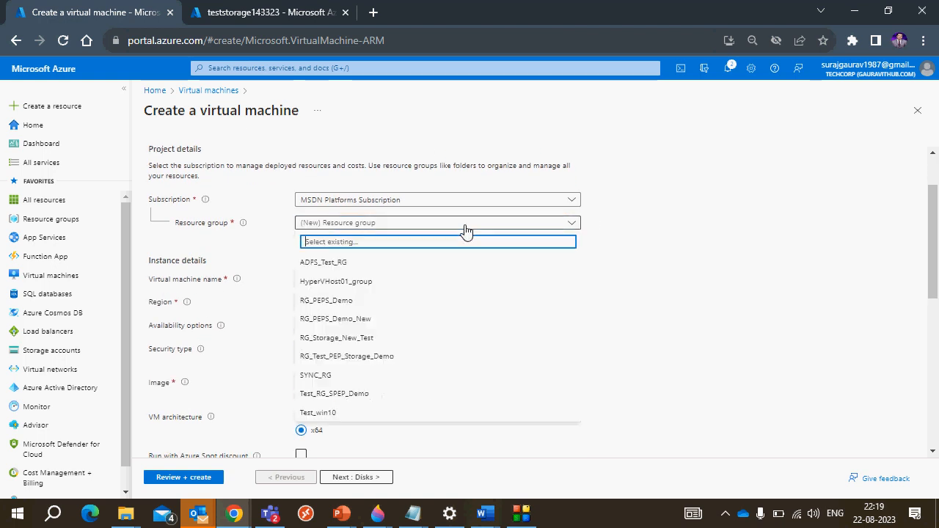
left_click(398, 318)
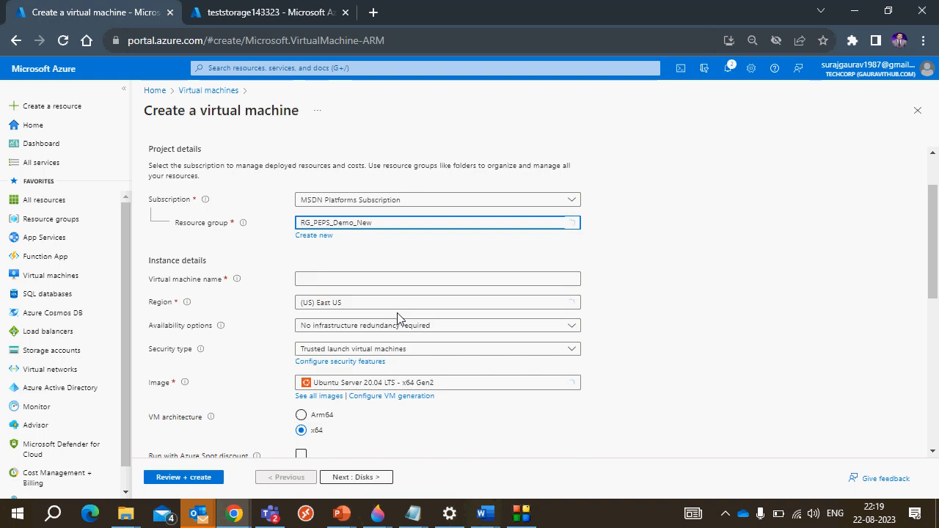
left_click(351, 279)
type("VM01")
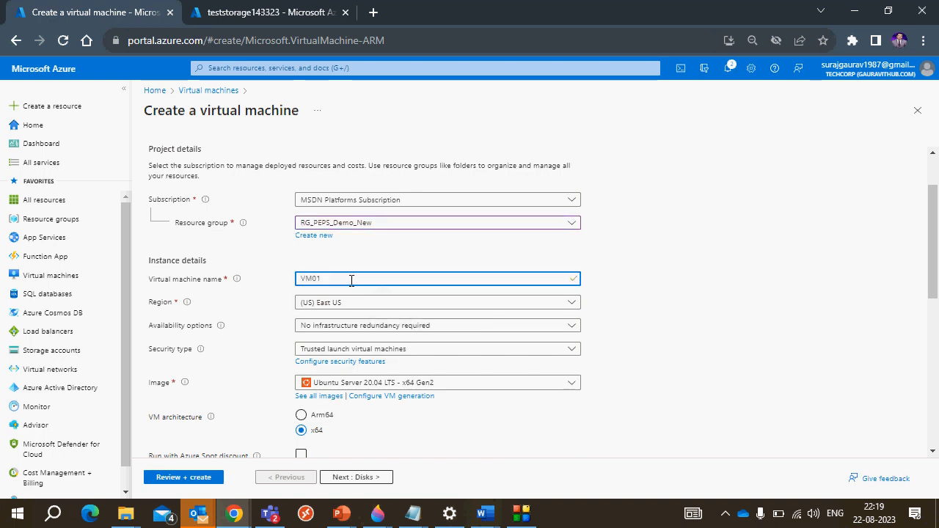
type("Test")
- Set security type Standard and the Windows Server 2016 Datacenter image
scroll(334, 309, "down", 2)
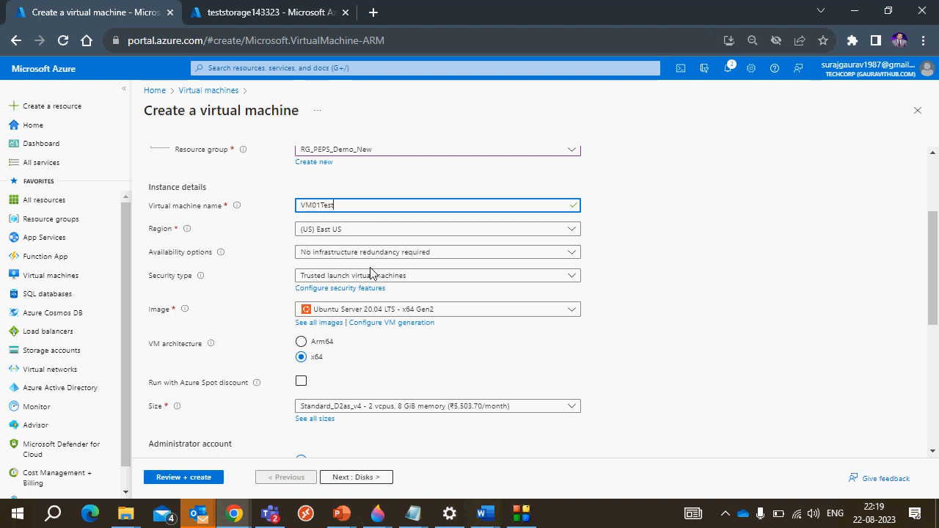
left_click(378, 276)
left_click(357, 292)
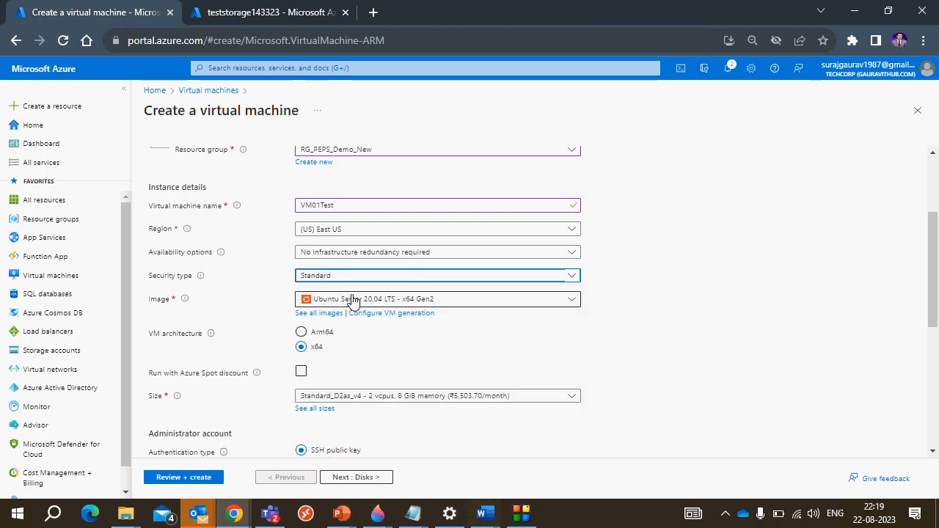
left_click(353, 300)
left_click(402, 146)
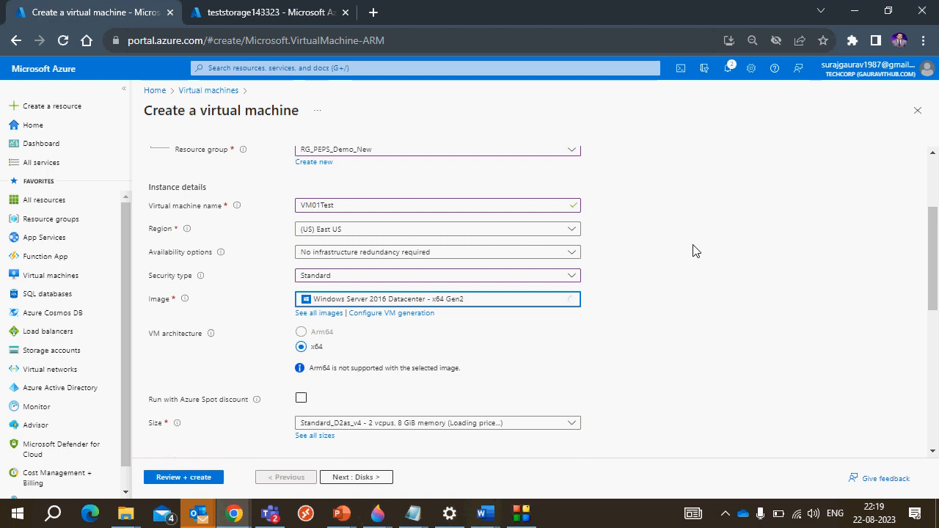
scroll(697, 251, "down", 1)
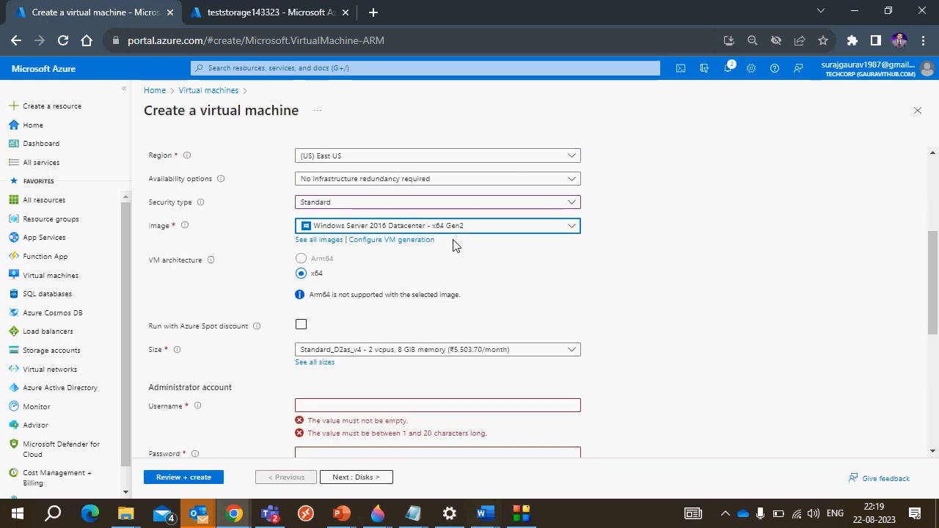
scroll(452, 245, "down", 2)
- Enter the administrator username and password, and set public inbound ports to None
left_click(320, 258)
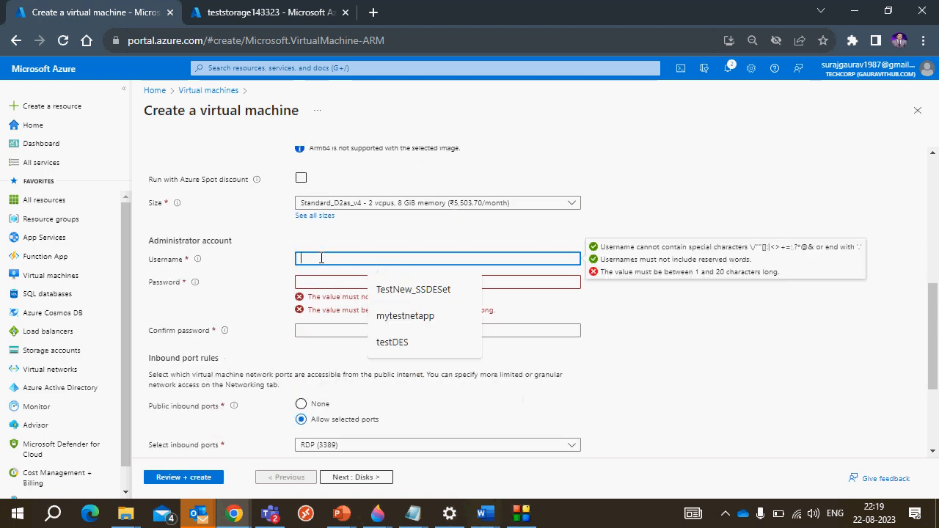
type("gau")
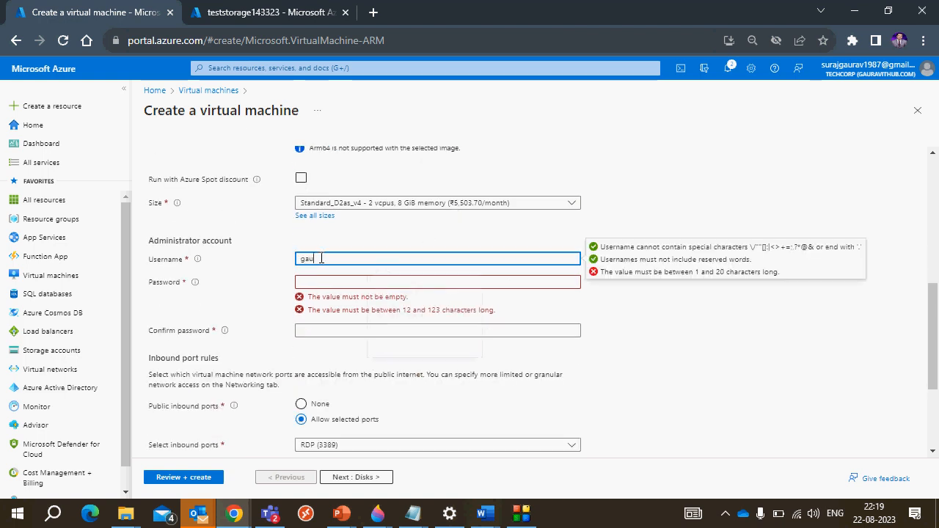
type("ravadmin")
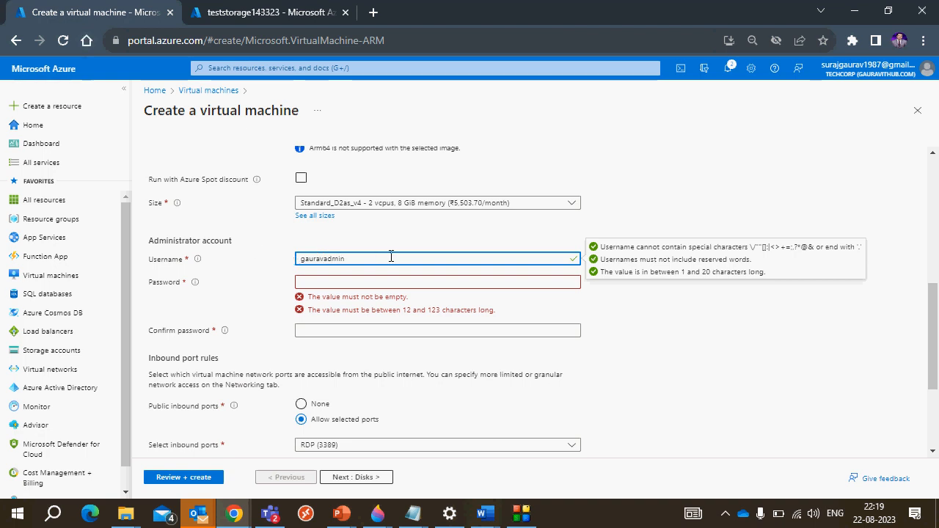
left_click(362, 329)
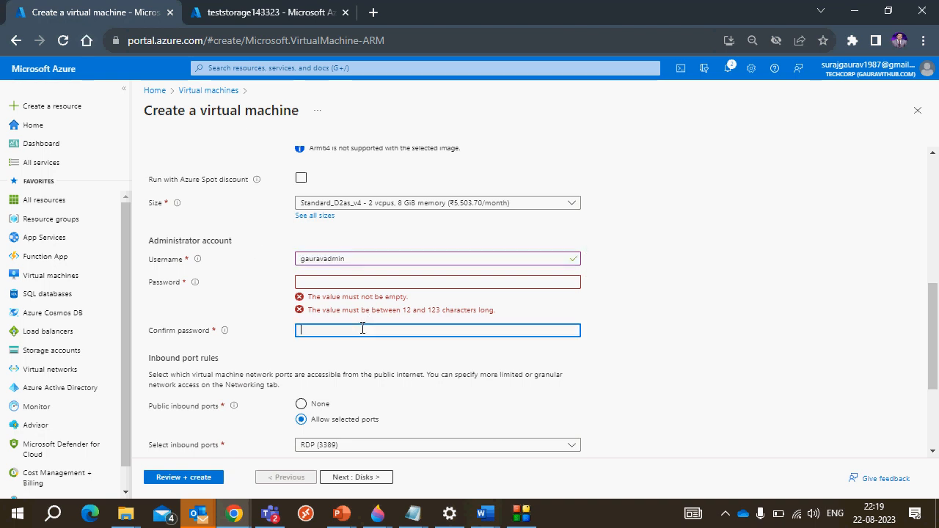
left_click(385, 281)
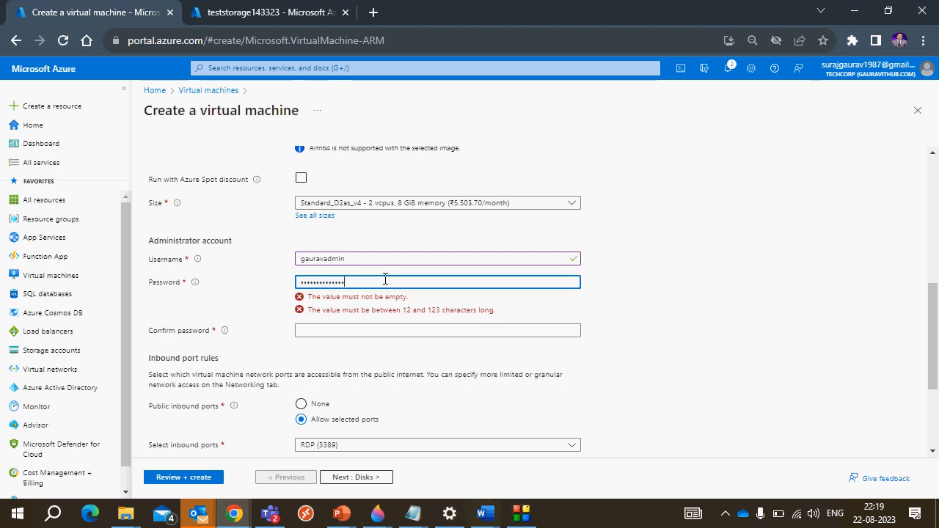
key("Tab")
left_click(341, 305)
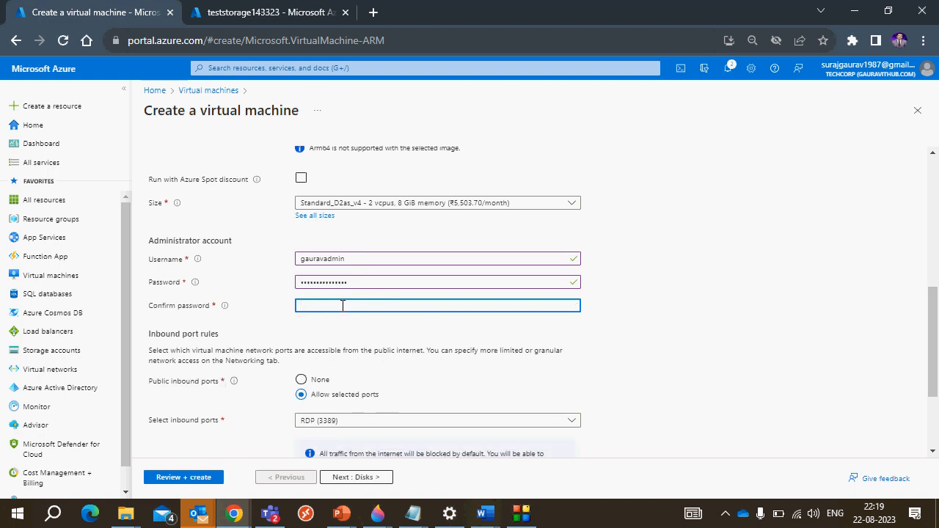
type("••")
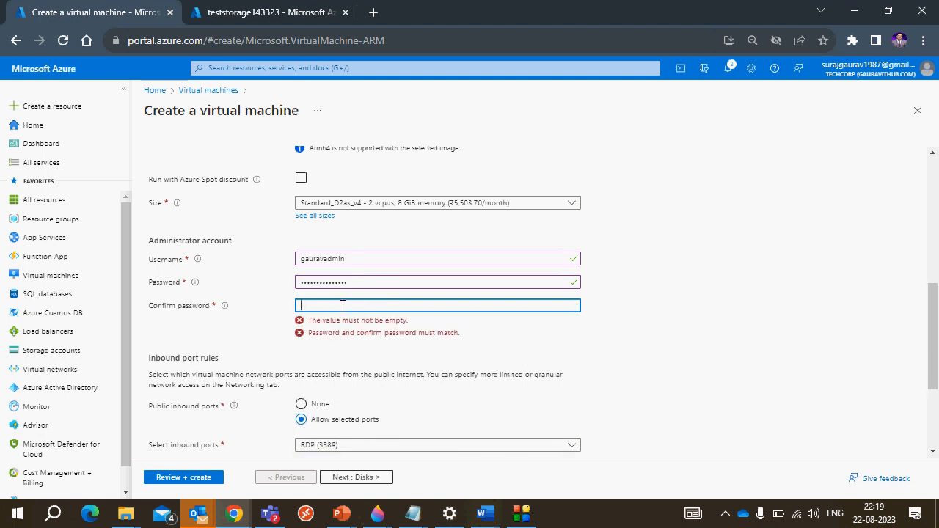
type("•••••")
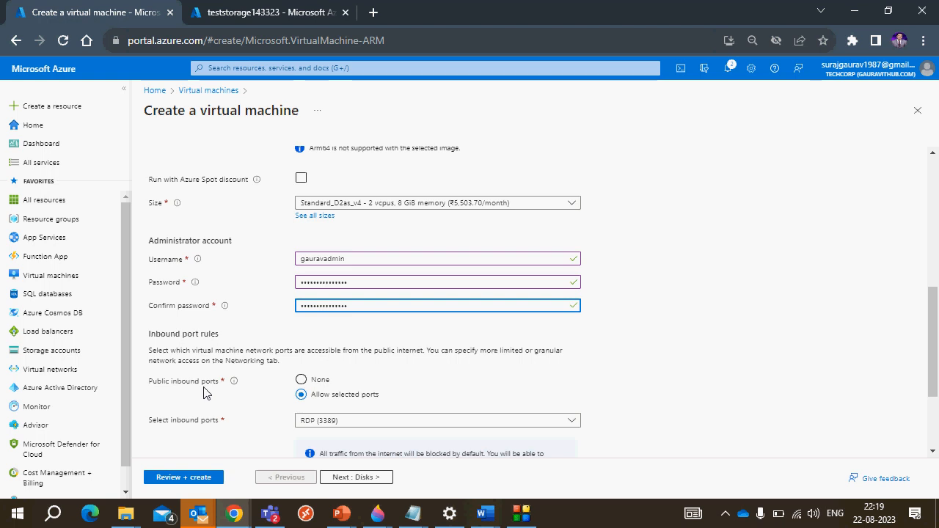
left_click(301, 381)
scroll(387, 390, "down", 1)
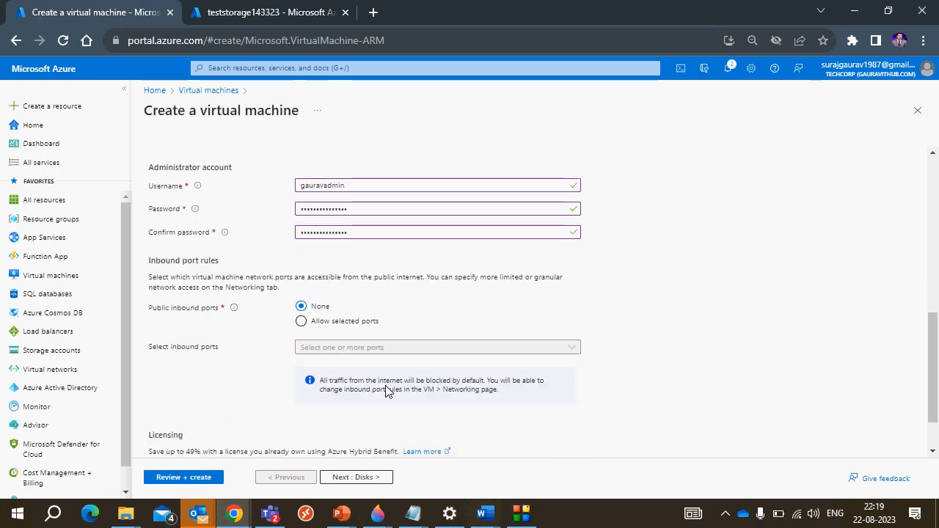
left_click(357, 477)
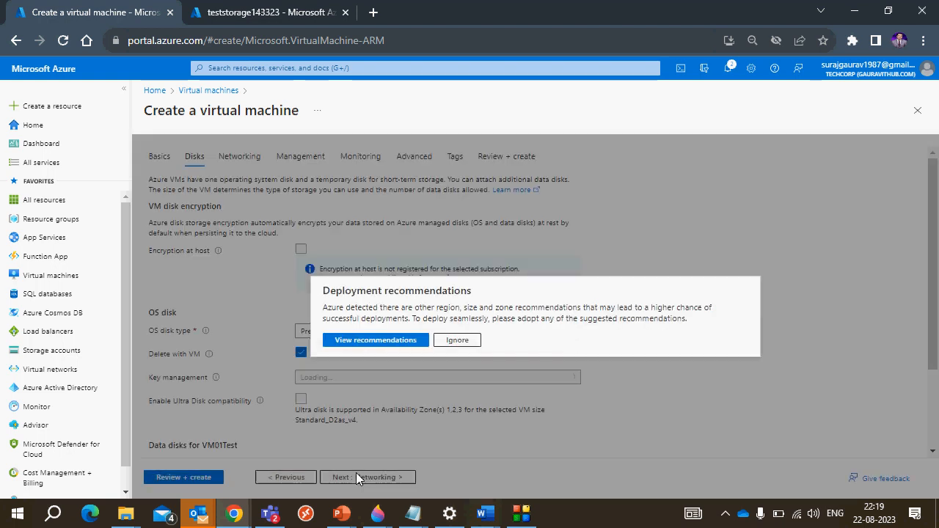
- Dismiss the deployment recommendations and keep the default disk settings
left_click(456, 340)
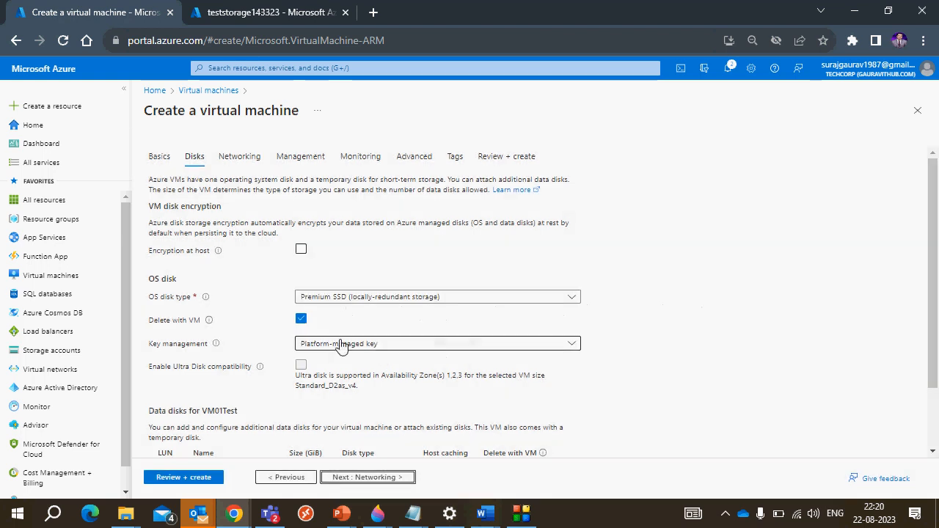
scroll(246, 305, "down", 1)
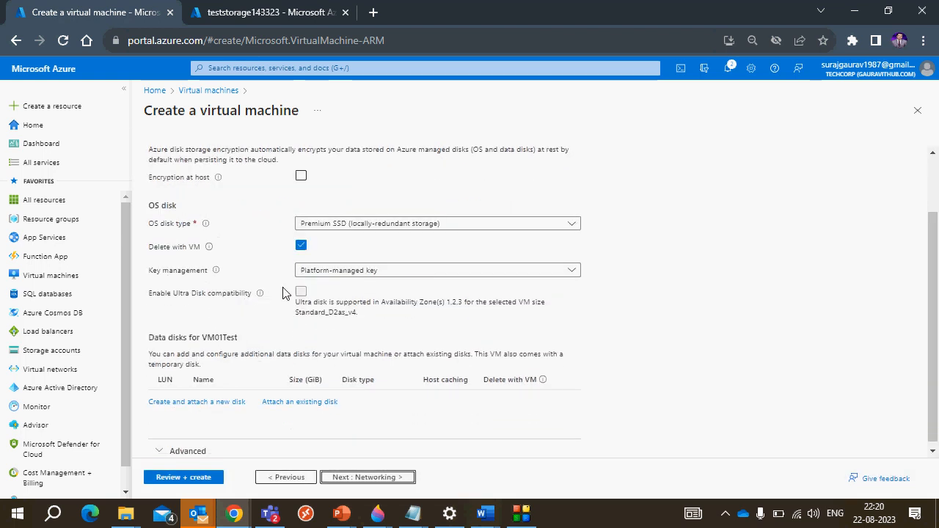
left_click(371, 477)
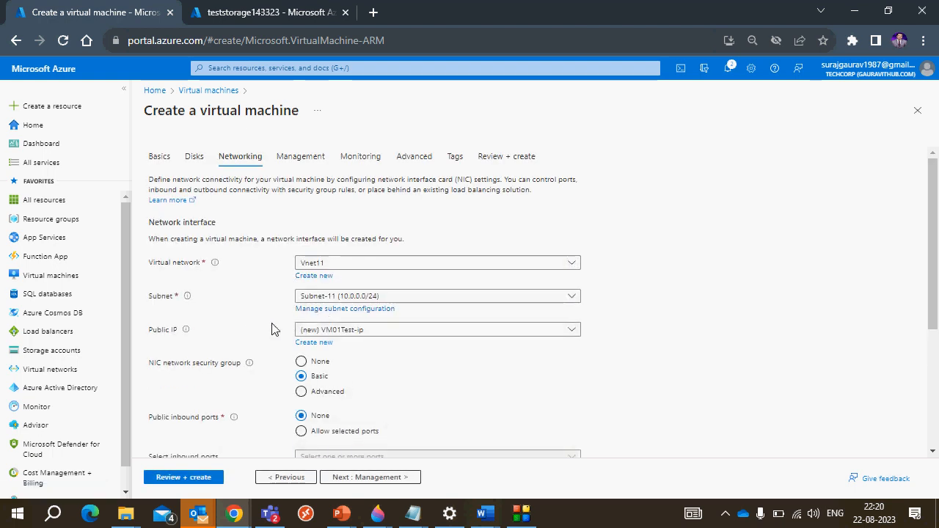
- Set the VM's public IP to None on the Networking step
scroll(334, 303, "down", 1)
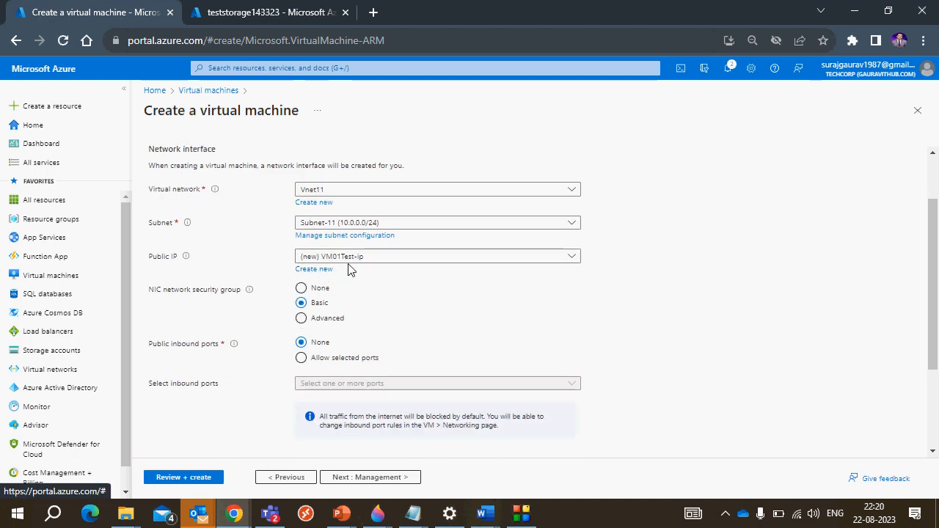
left_click(357, 261)
left_click(359, 293)
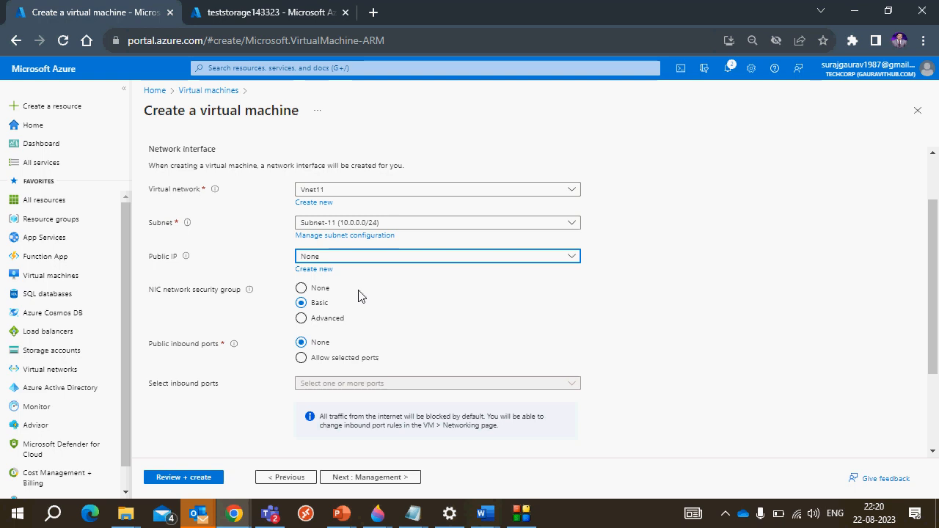
scroll(359, 296, "down", 1)
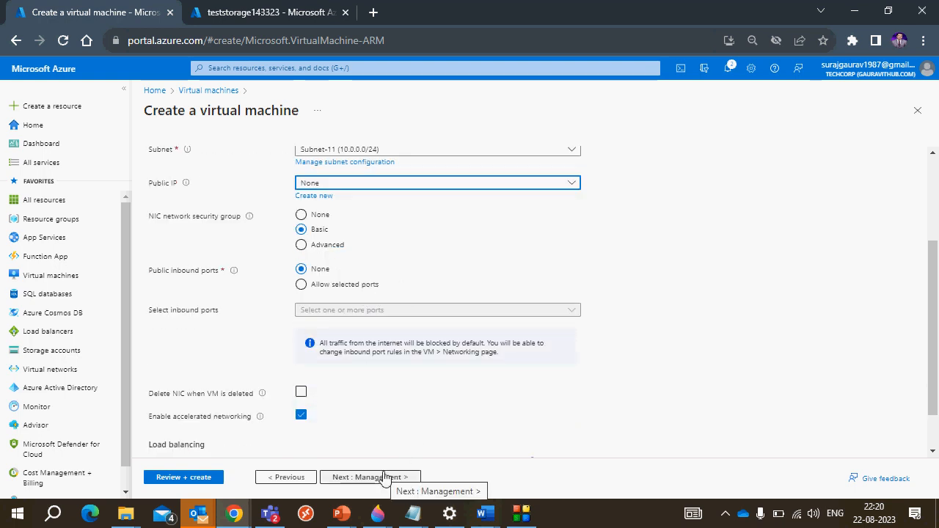
scroll(379, 436, "up", 2)
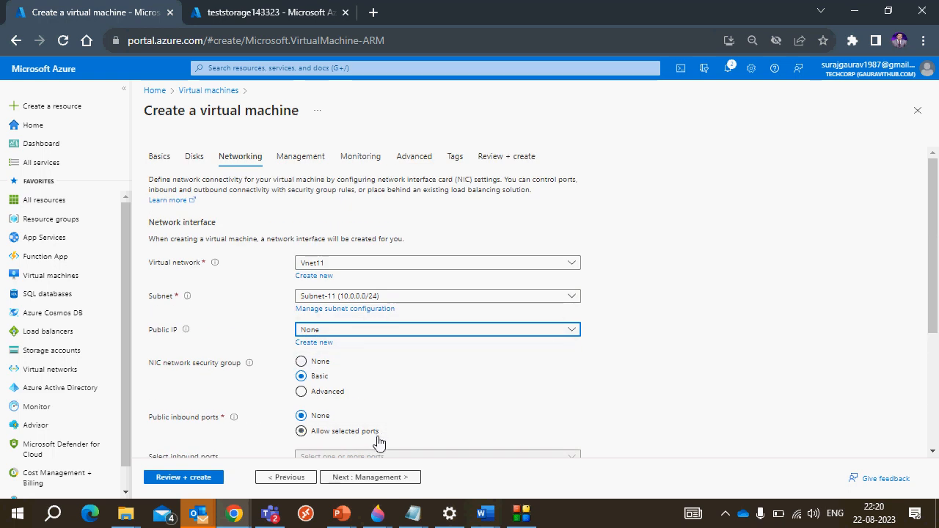
left_click(378, 478)
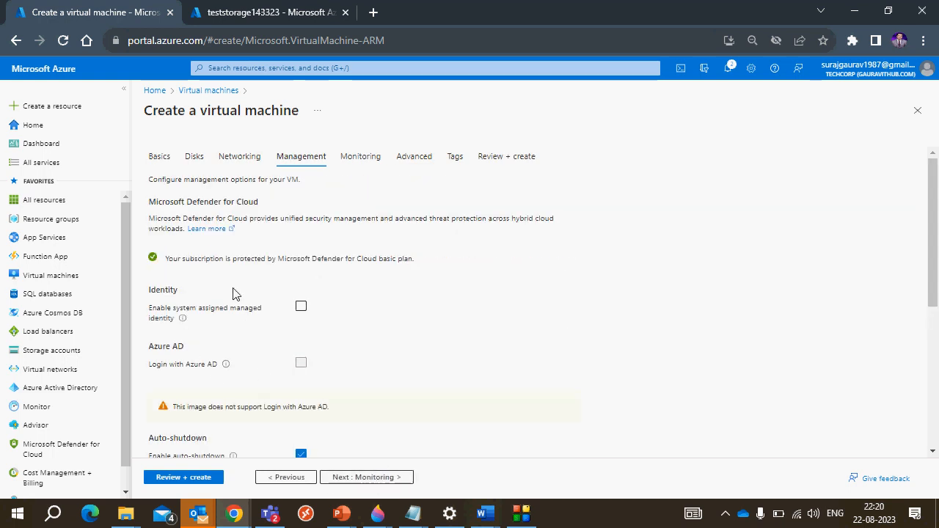
- Pass validation for VM01Test and create it, waiting until its deployment completes
left_click(176, 478)
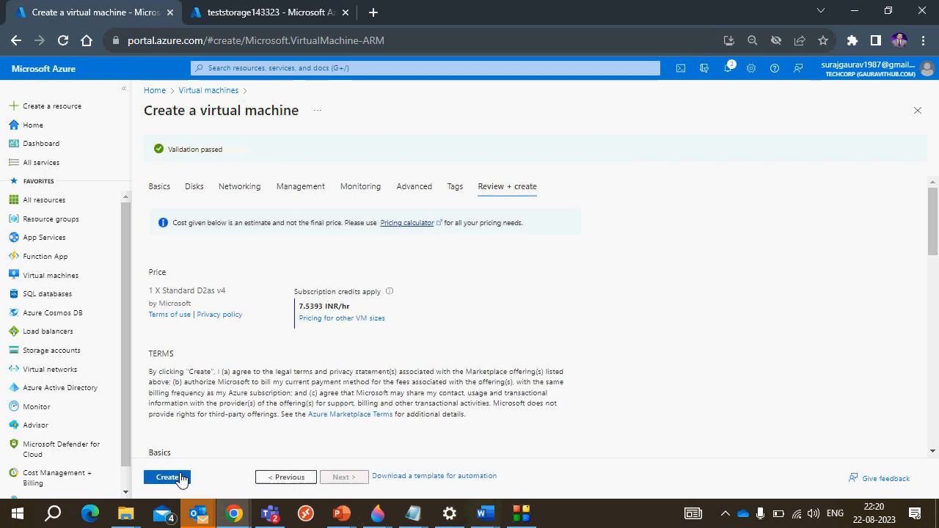
left_click(168, 478)
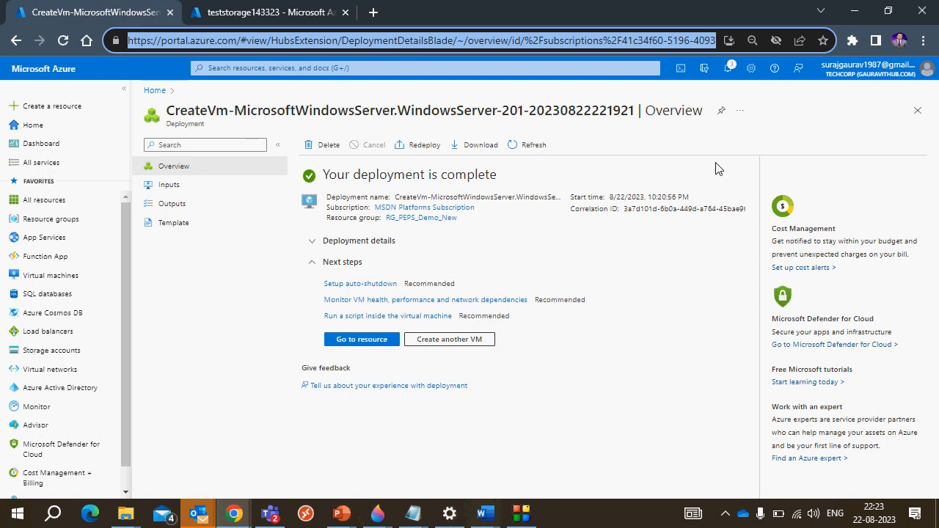
- Check the deployed VM01Test resource's overview, then go back to the Azure home page
key("alt+Tab")
key("alt+Tab")
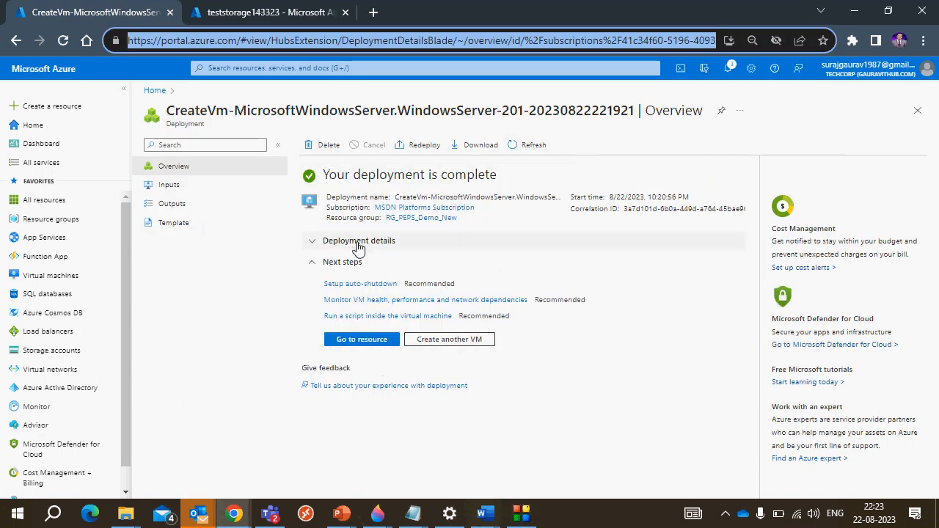
left_click(372, 340)
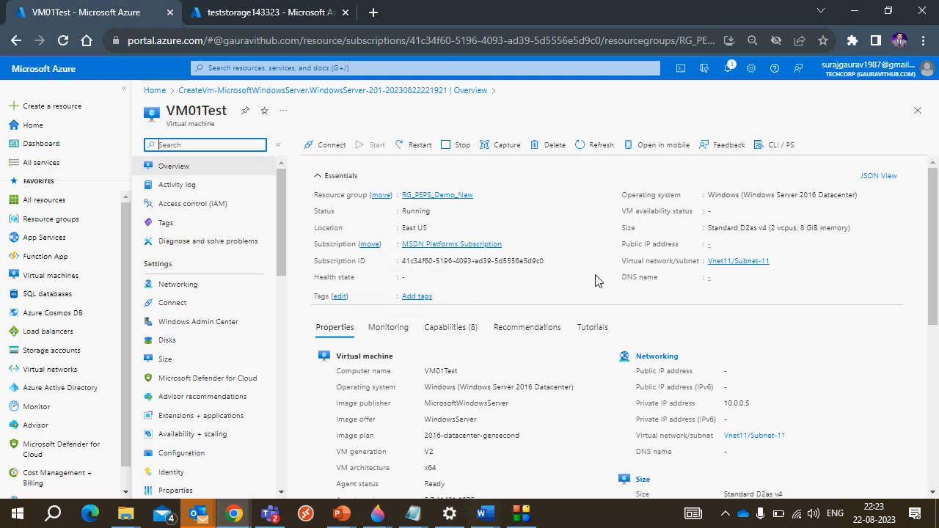
left_click(154, 91)
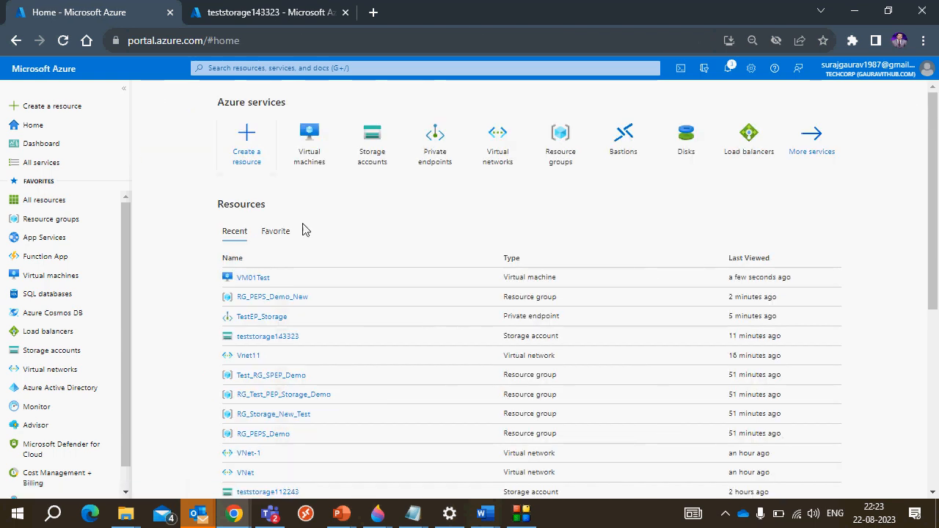
mouse_move(320, 167)
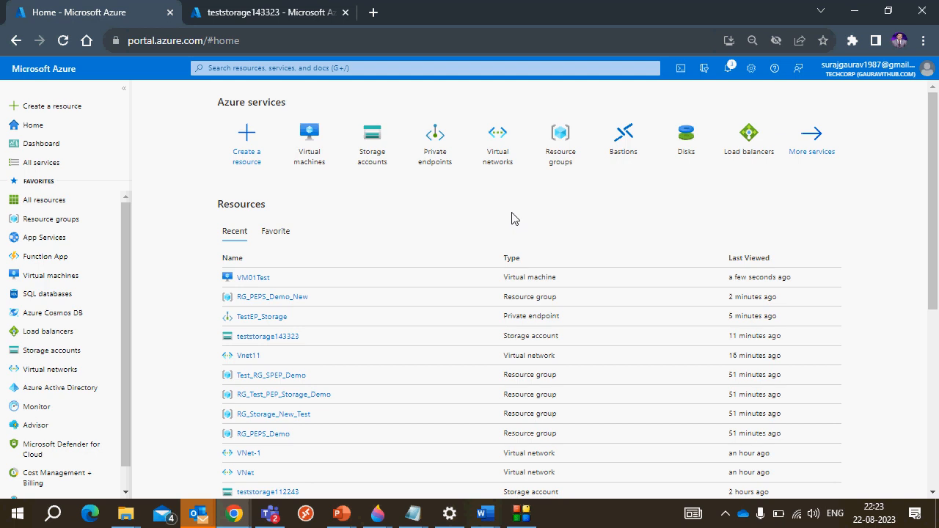
- Open the Containers list of teststorage143323 and start a new container form
left_click(382, 154)
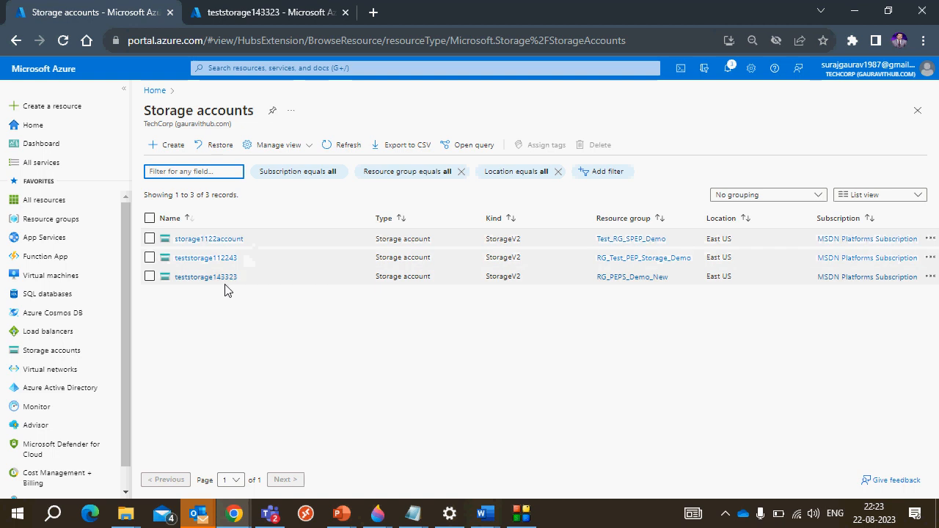
left_click(223, 280)
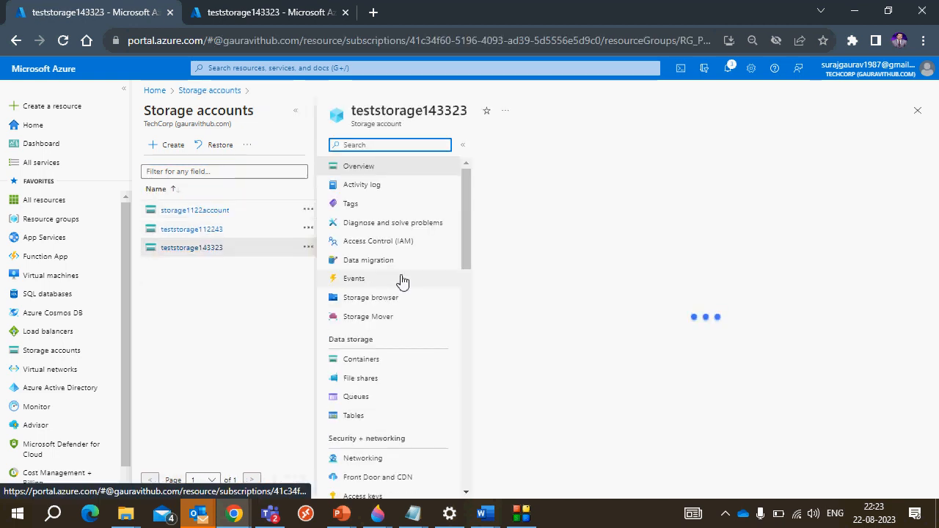
left_click(382, 366)
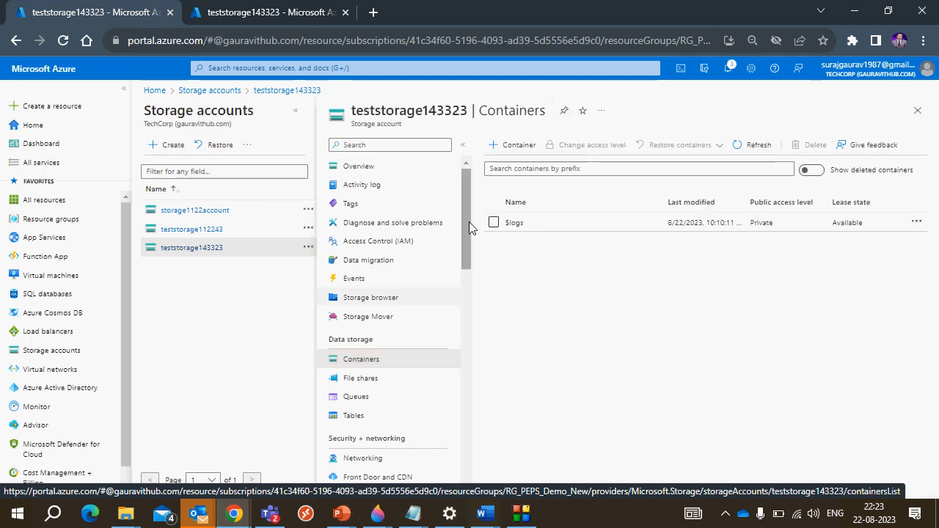
left_click(510, 150)
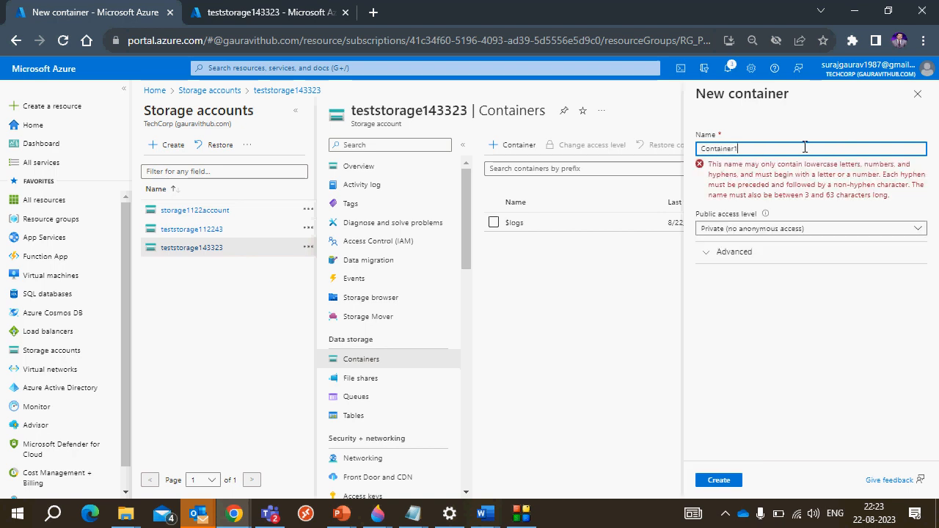
- Correct the name to lowercase container1, keep Private access, and create the container
key("ctrl+BackSpace")
type("conta")
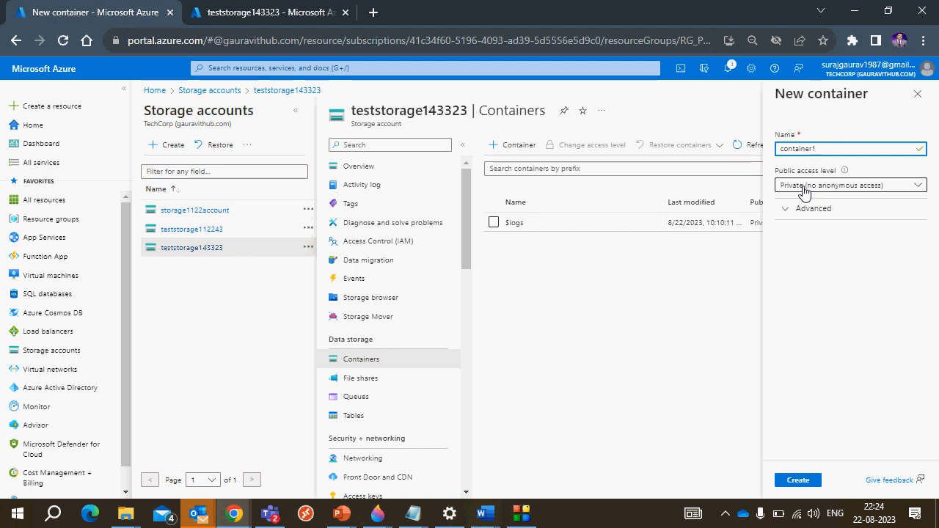
left_click(812, 482)
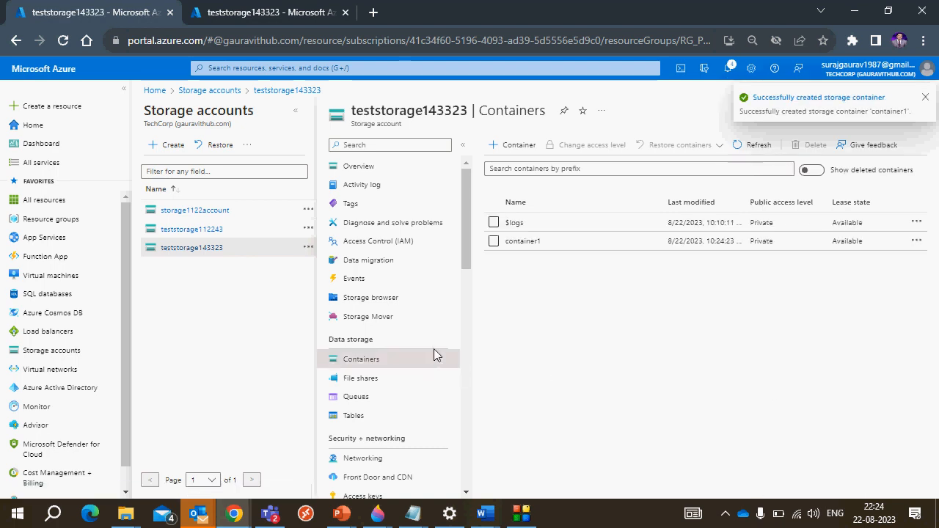
- Reveal and copy the key1 connection string on teststorage143323's Access keys page
scroll(434, 349, "down", 2)
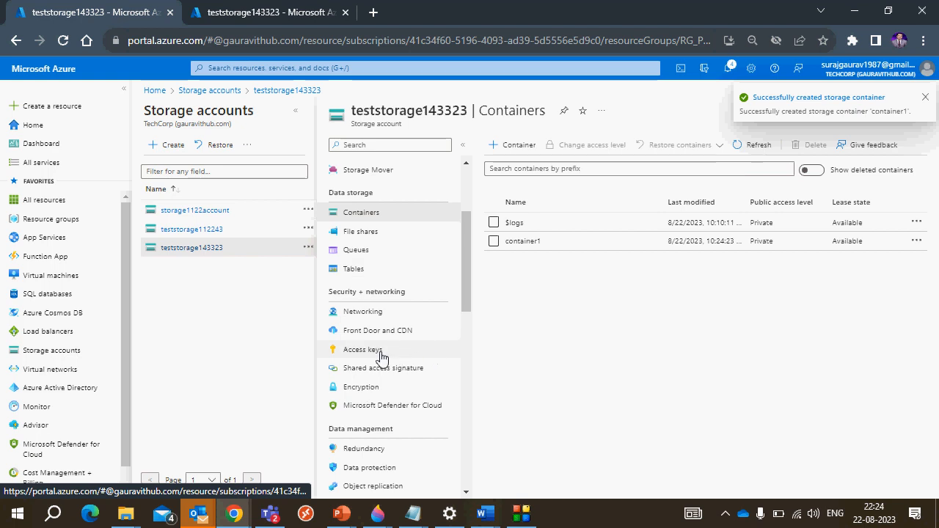
left_click(380, 358)
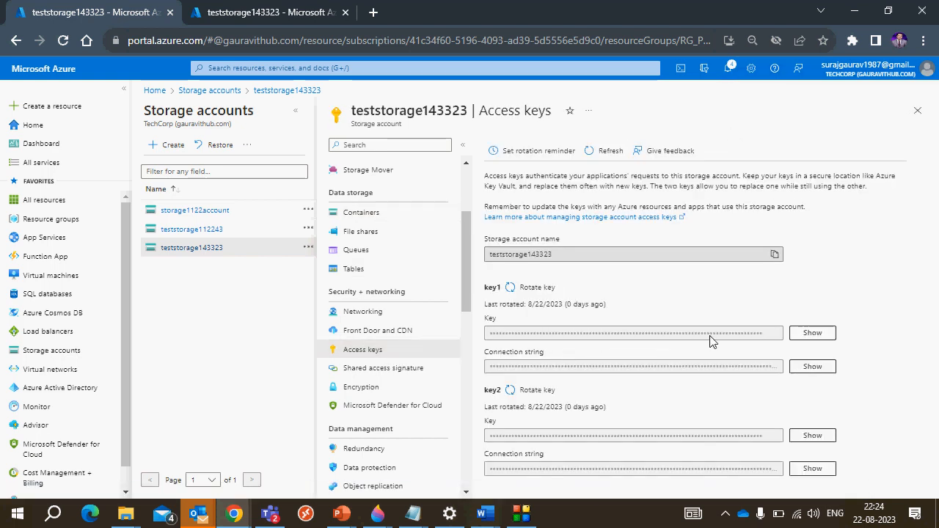
left_click(811, 367)
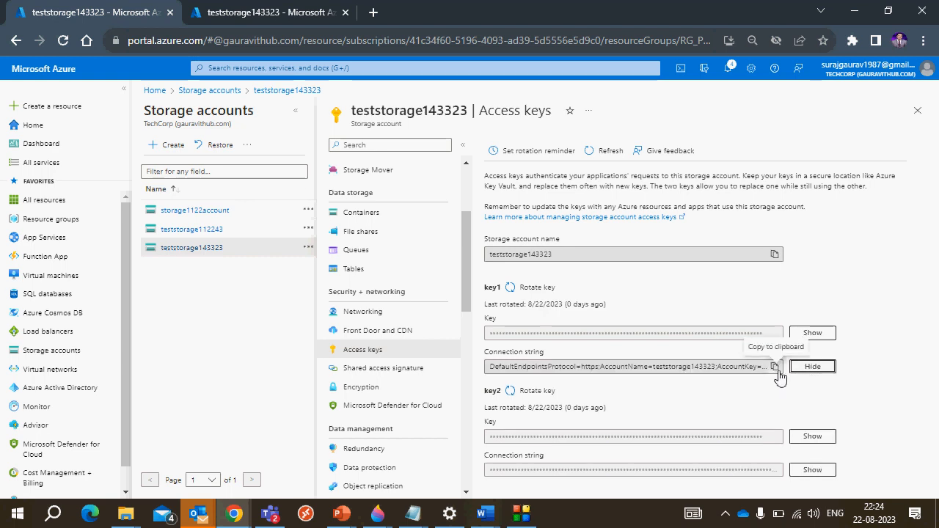
left_click(775, 367)
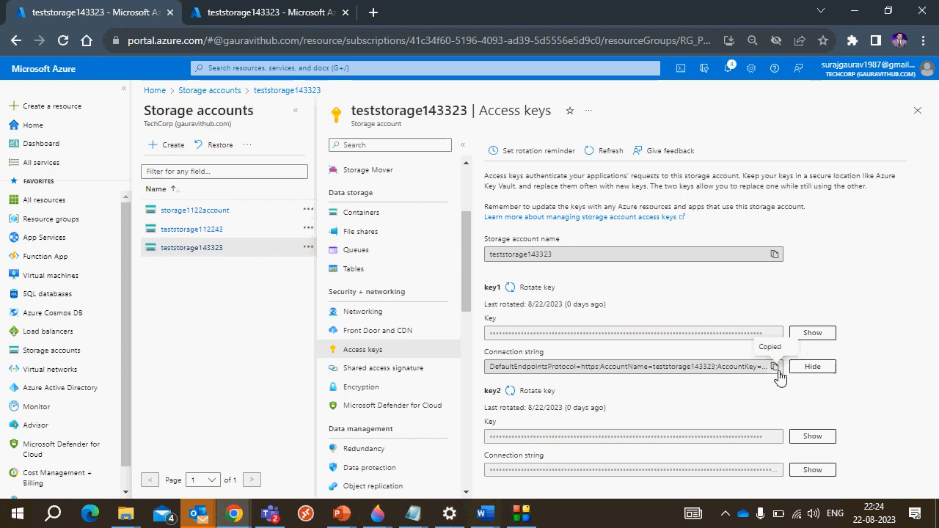
- Paste the connection string into a new Notepad note and minimize it
key("super+r")
key("Return")
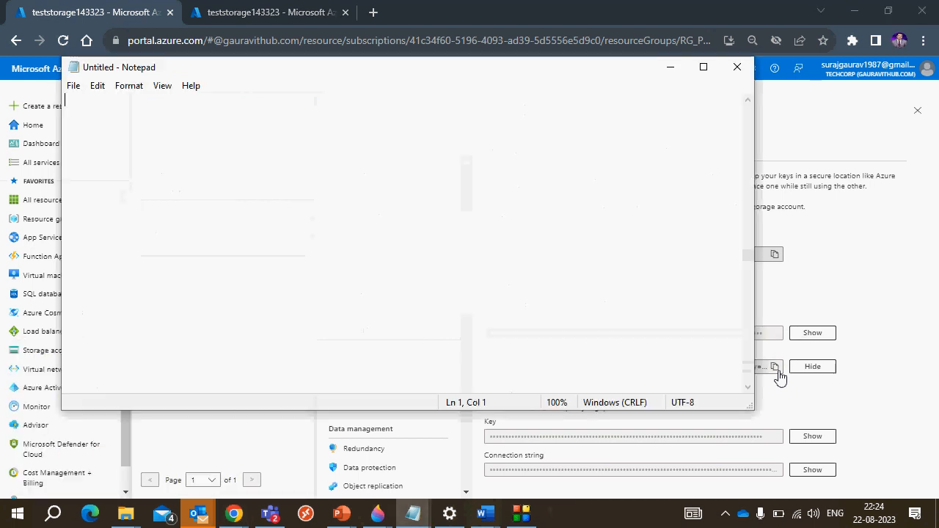
key("ctrl+v")
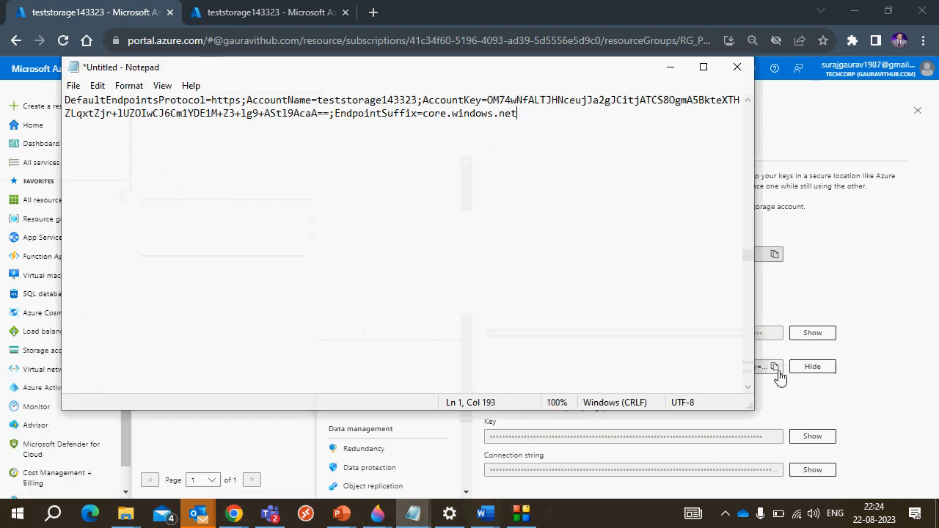
left_click(670, 67)
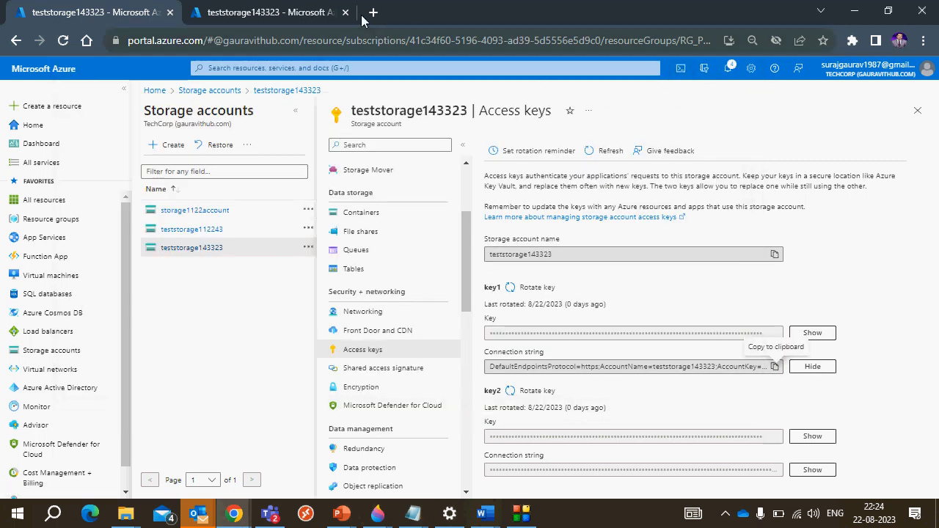
- Open VM01Test from the virtual machines list and bring up its Bastion connection form
left_click(316, 6)
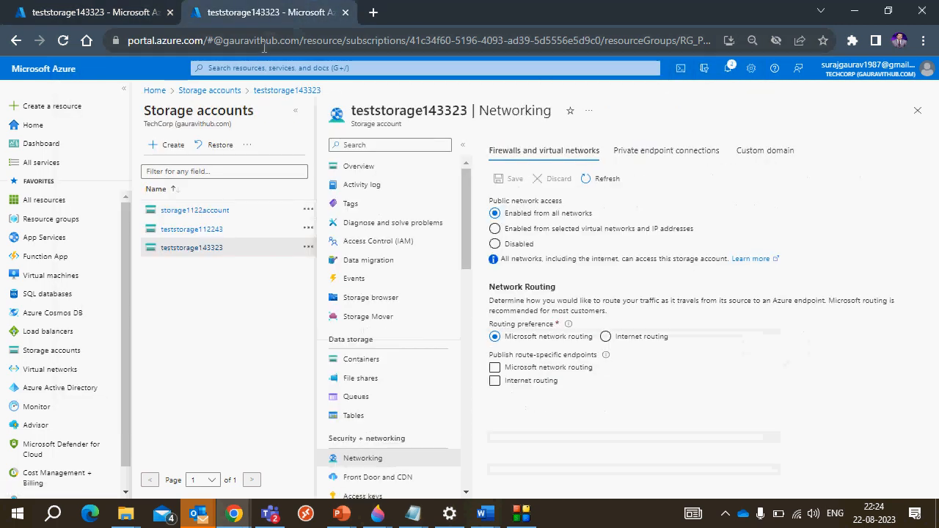
left_click(155, 91)
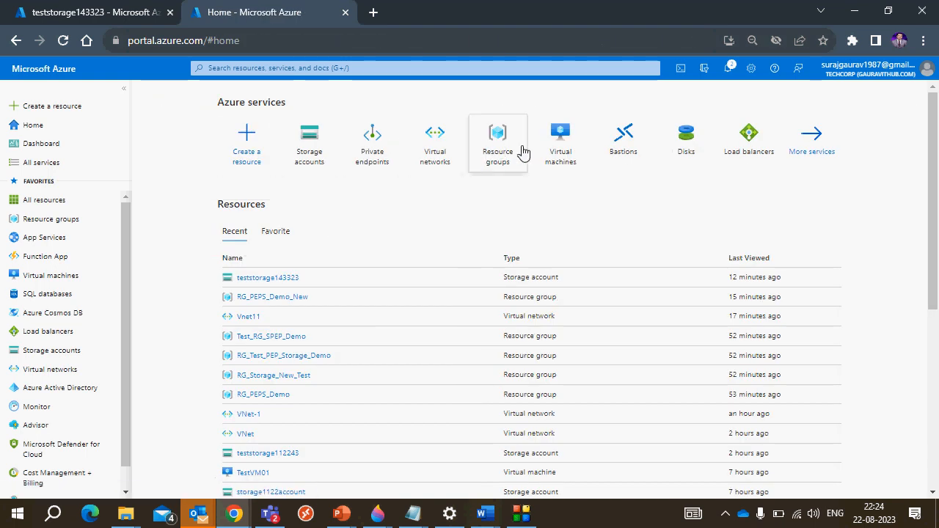
left_click(562, 155)
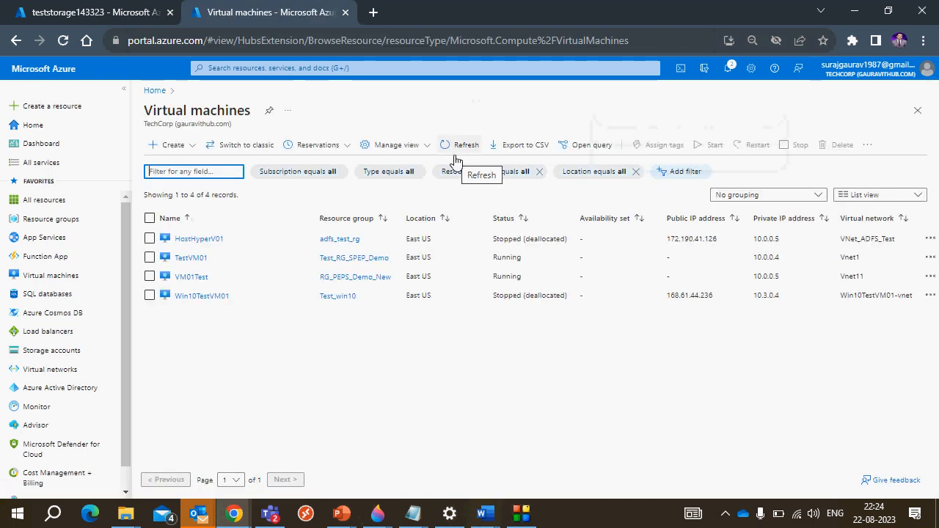
left_click(185, 285)
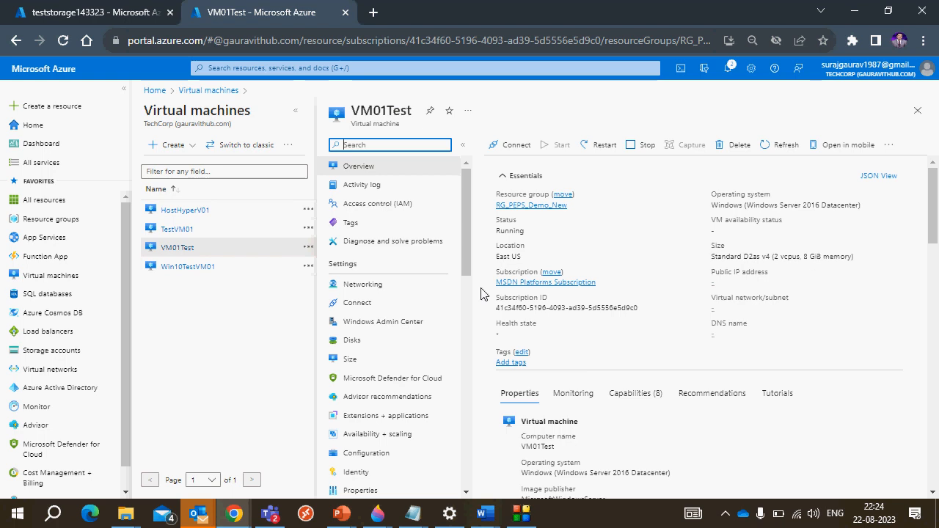
left_click(523, 154)
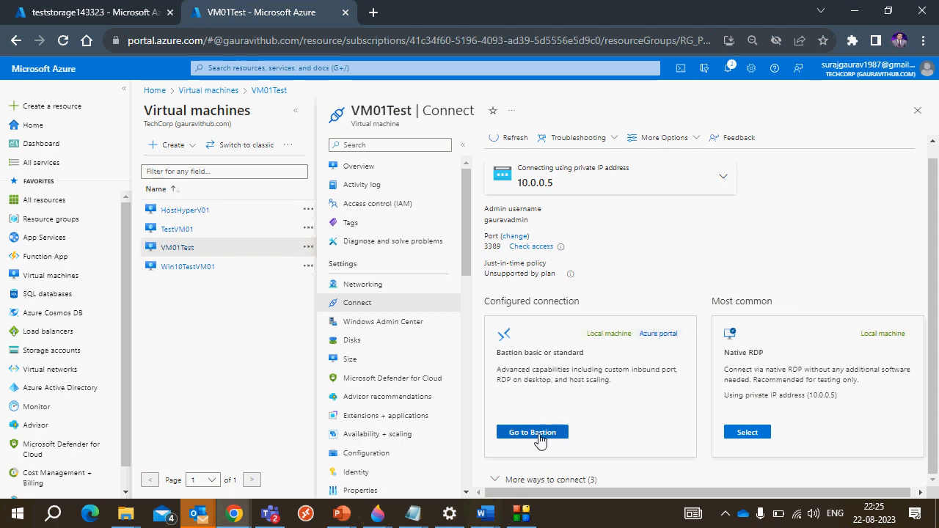
left_click(539, 435)
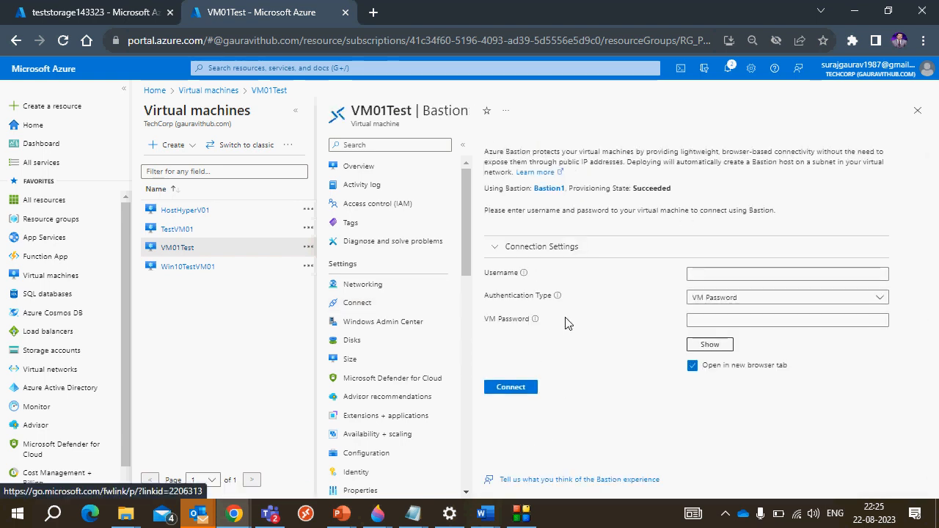
- Enter the VM admin username and password, then start the Bastion session
left_click(703, 273)
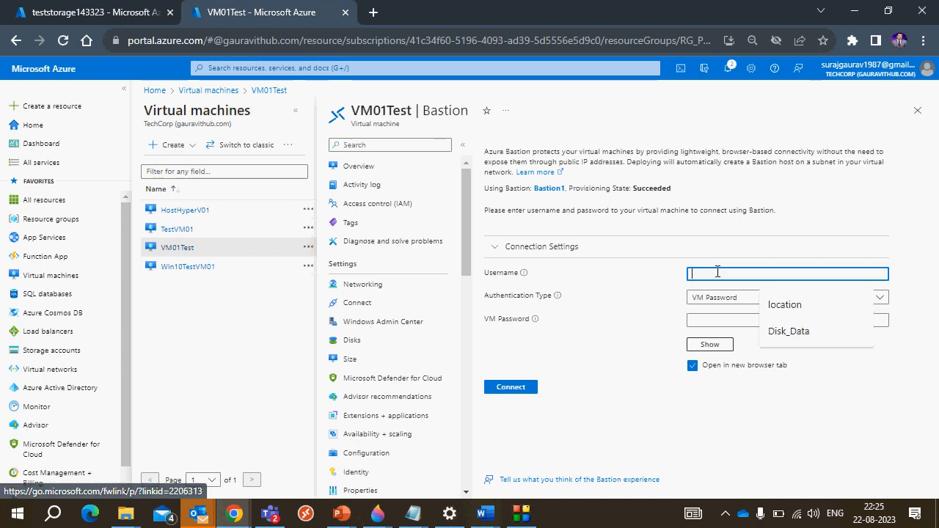
type("gauravadmin")
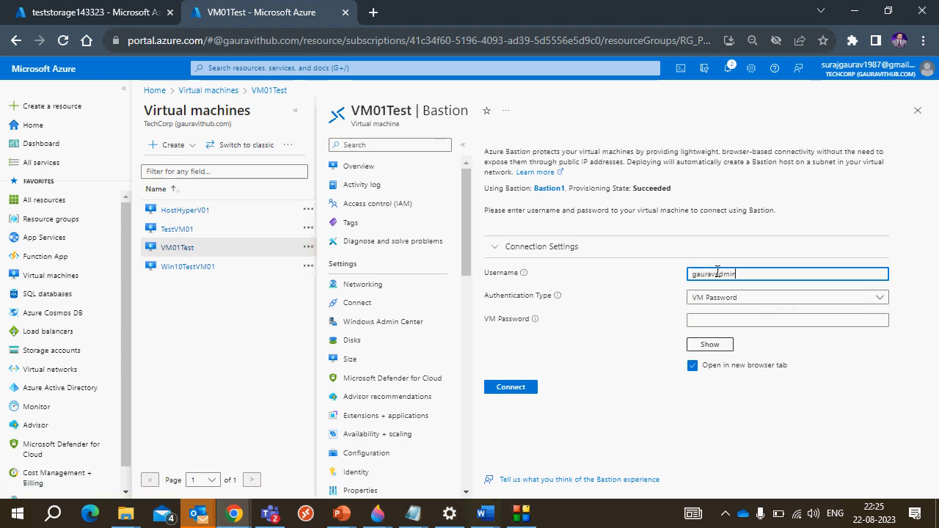
left_click(731, 319)
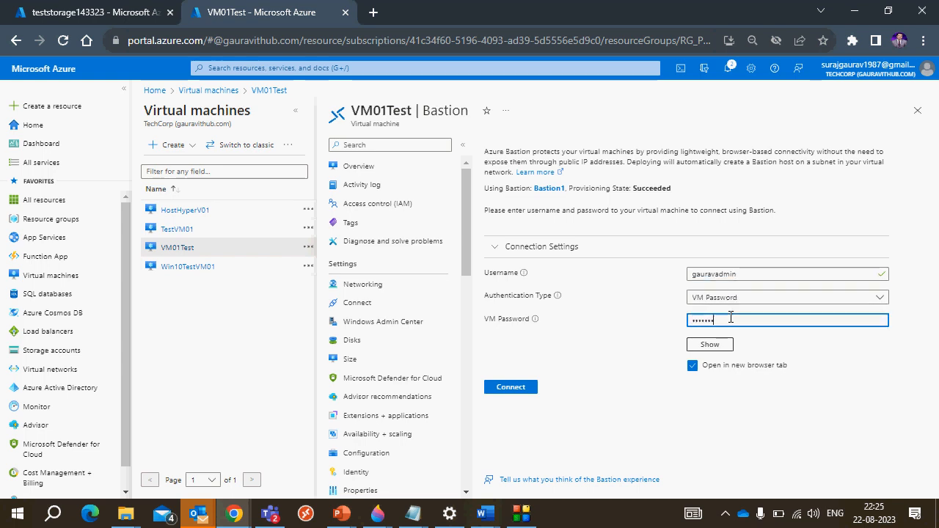
type("*************")
left_click(529, 393)
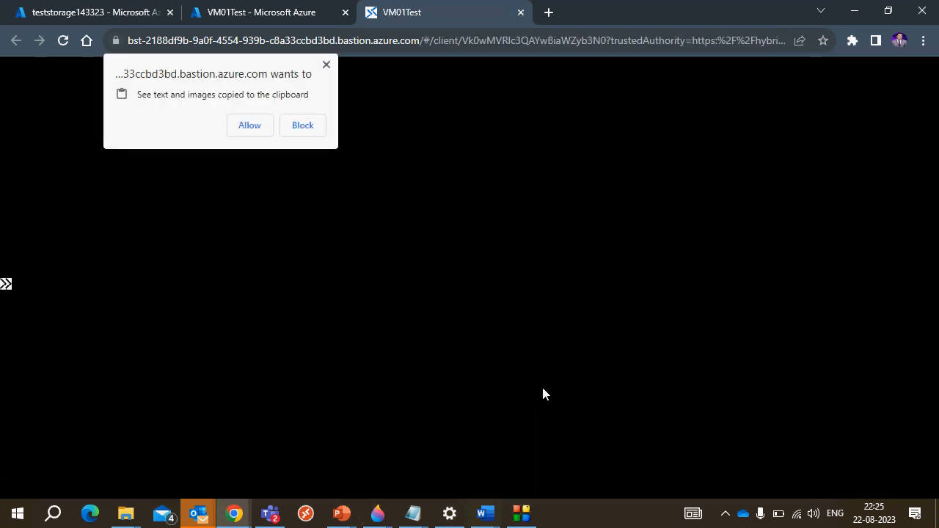
- Allow clipboard access, dismiss the Networks panel, maximize IE, and decline recommended settings
left_click(251, 126)
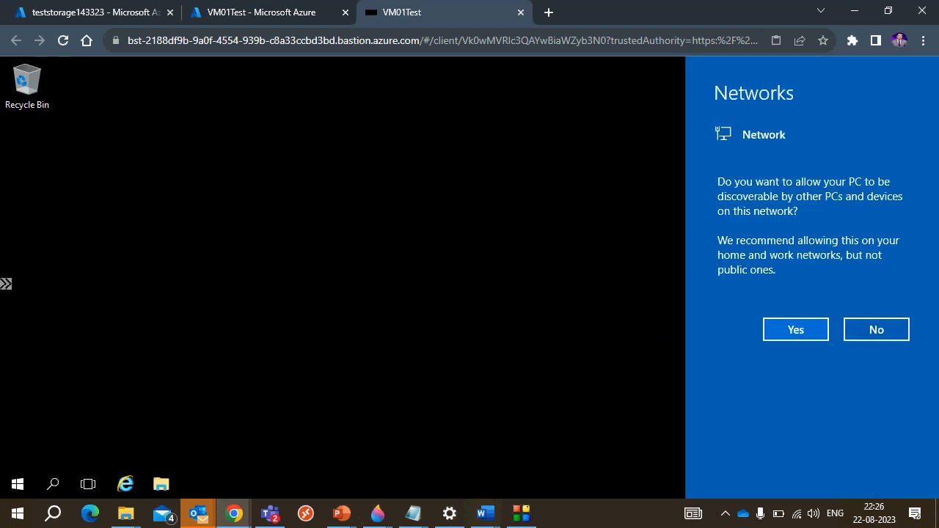
left_click(123, 456)
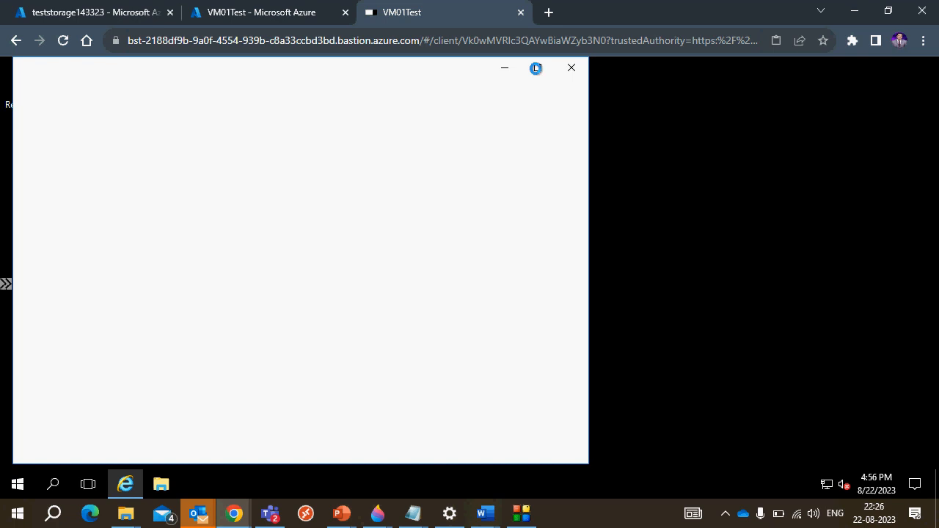
left_click(537, 68)
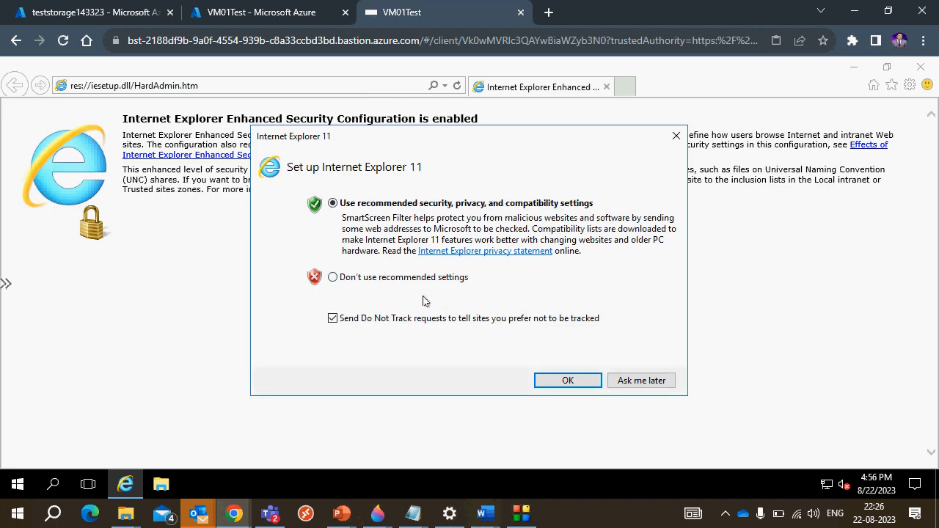
left_click(427, 285)
left_click(565, 381)
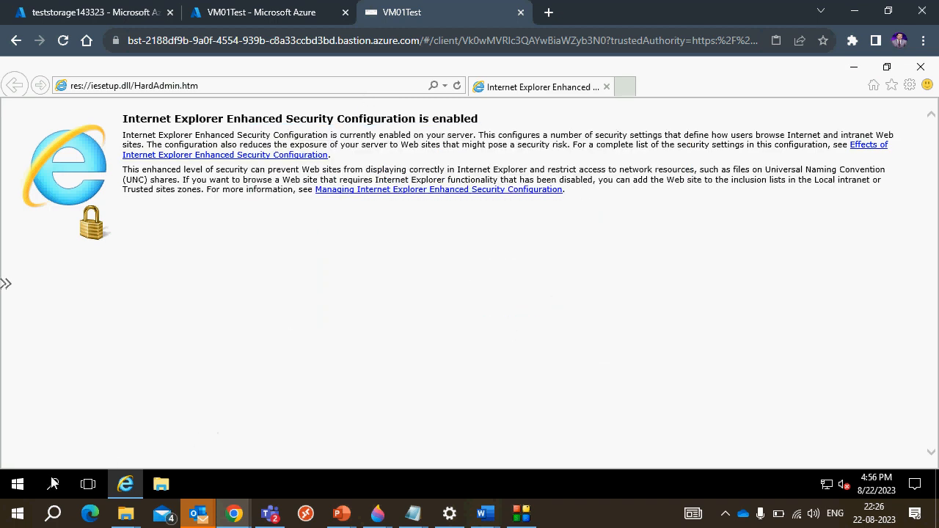
- In Server Manager's Local Server, set IE Enhanced Security Configuration Off for administrators and users
left_click(18, 484)
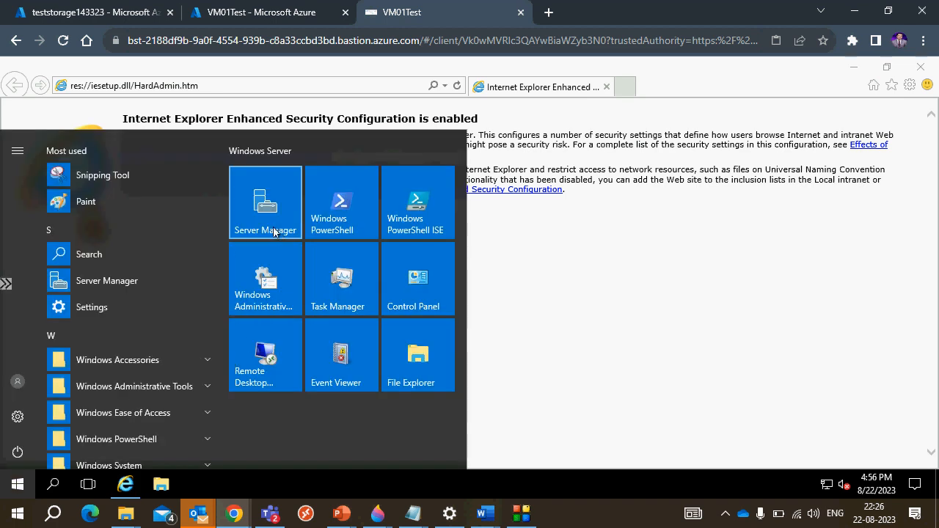
left_click(553, 232)
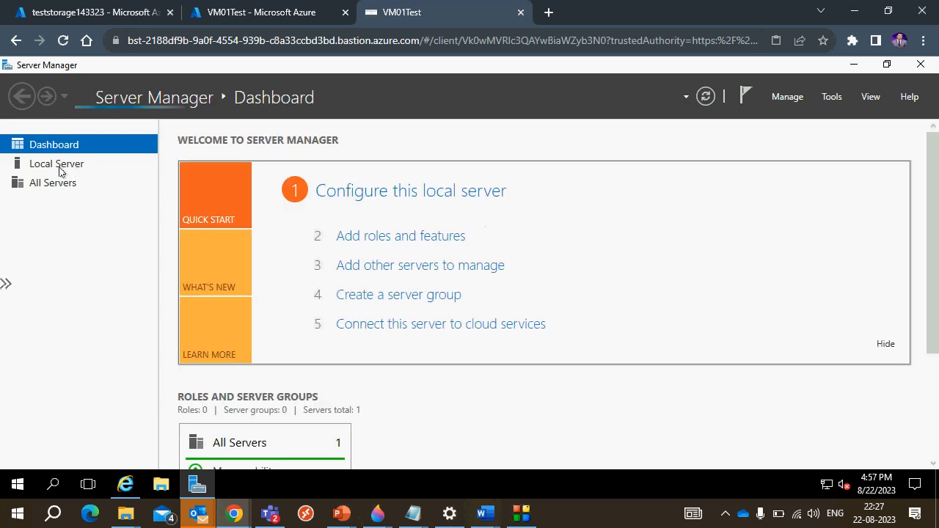
left_click(60, 167)
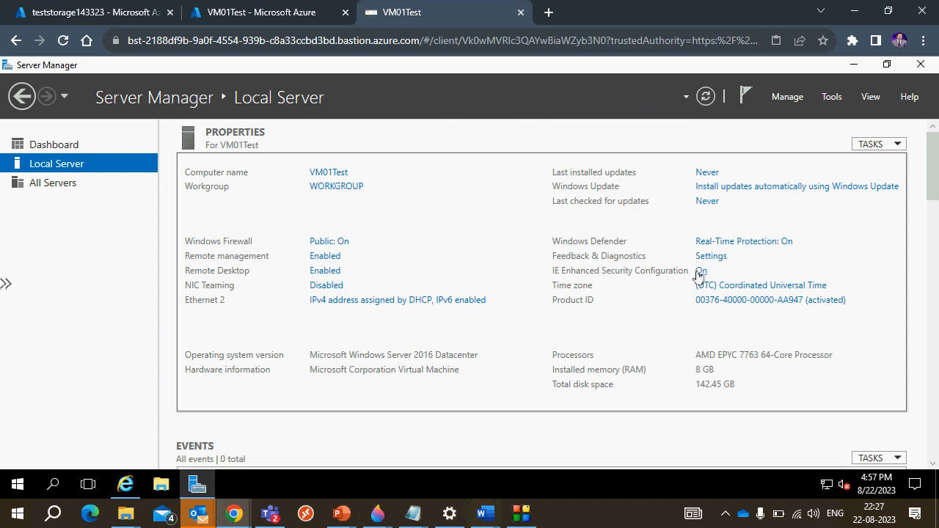
left_click(699, 272)
left_click(380, 251)
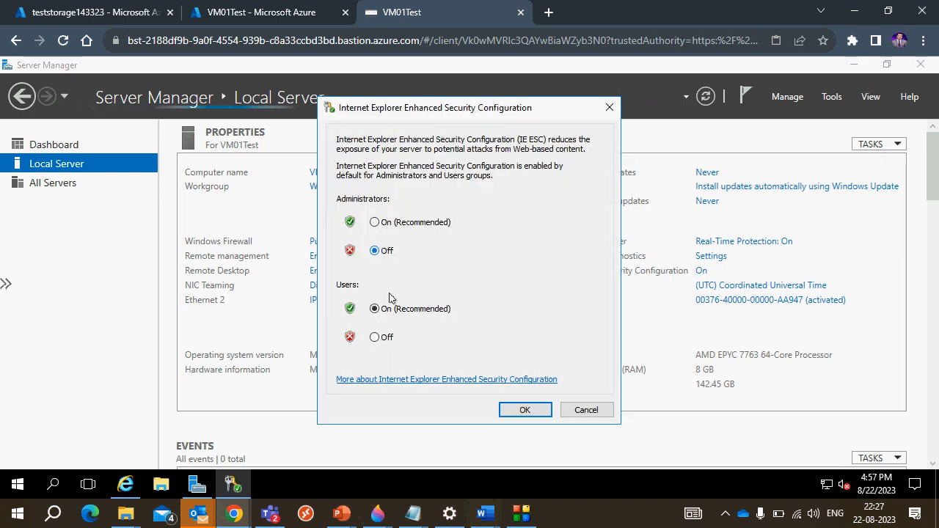
left_click(376, 338)
left_click(523, 411)
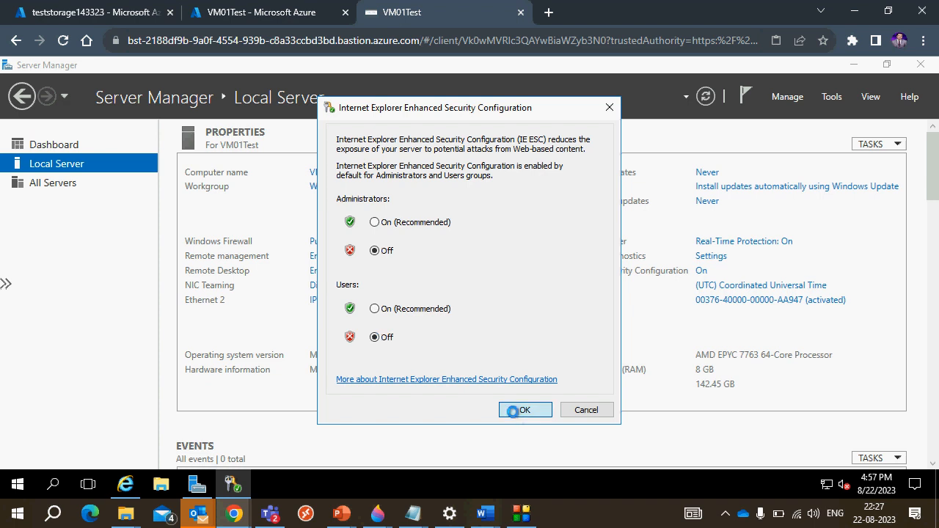
- Close the old Internet Explorer window from the taskbar
left_click(125, 482)
left_click(854, 64)
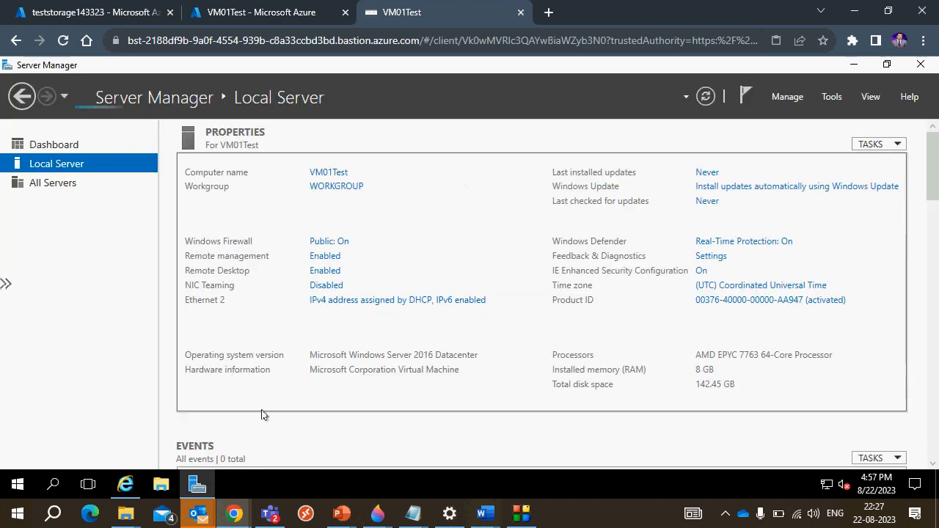
right_click(125, 483)
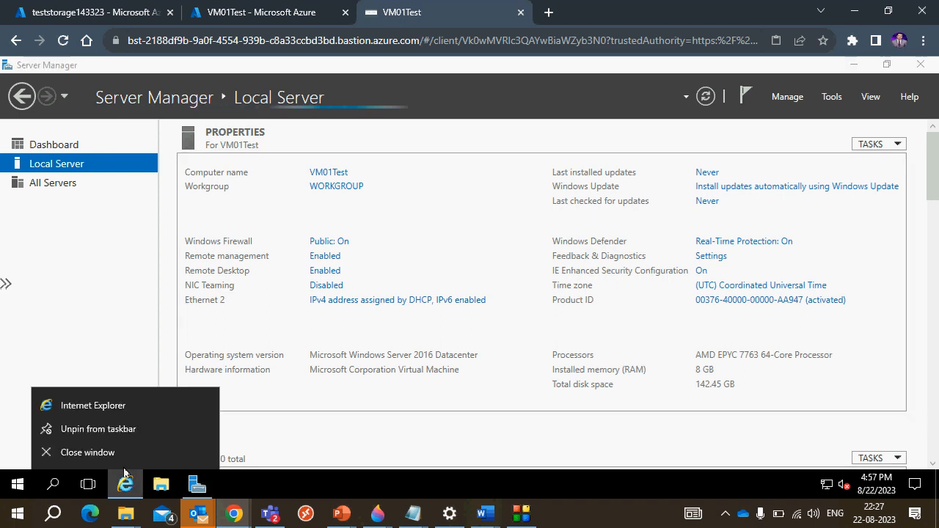
left_click(124, 454)
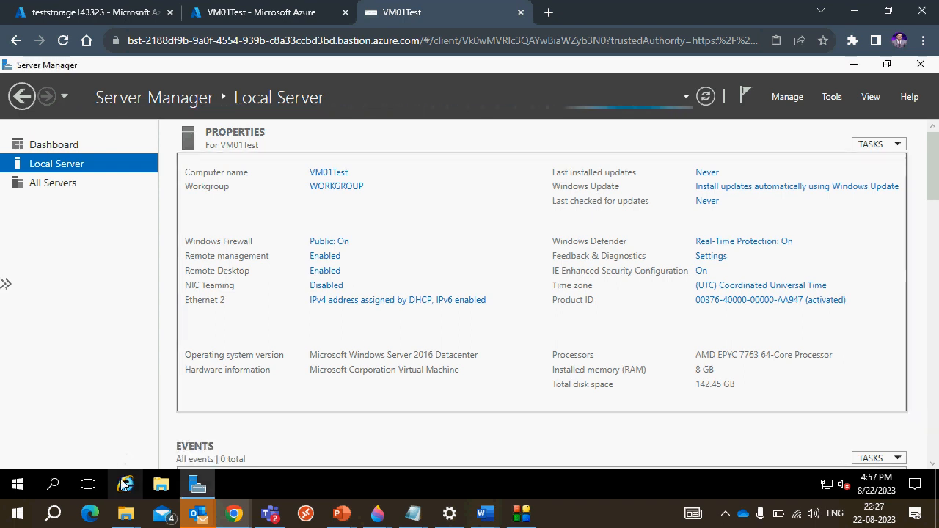
- Open a maximized Internet Explorer and search Bing for 'edge', dismissing the blocked-content warning
left_click(130, 472)
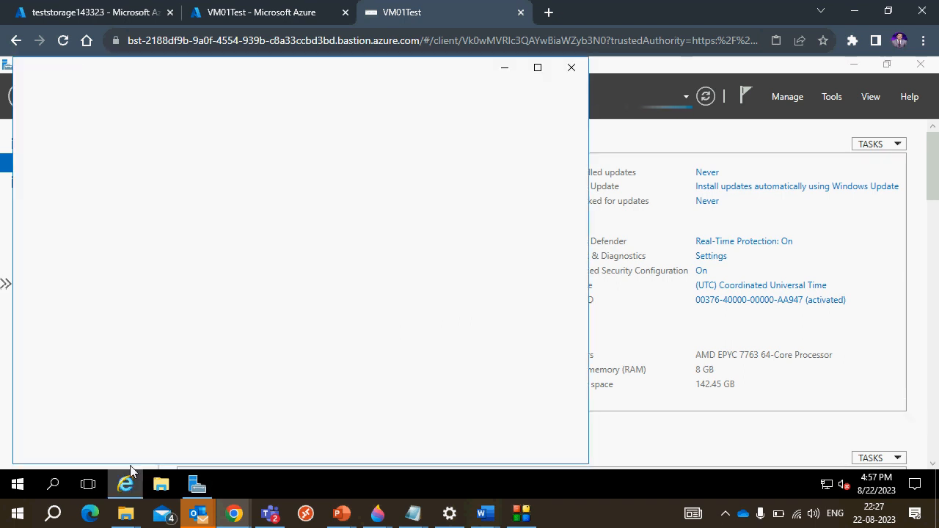
left_click(537, 67)
left_click(246, 83)
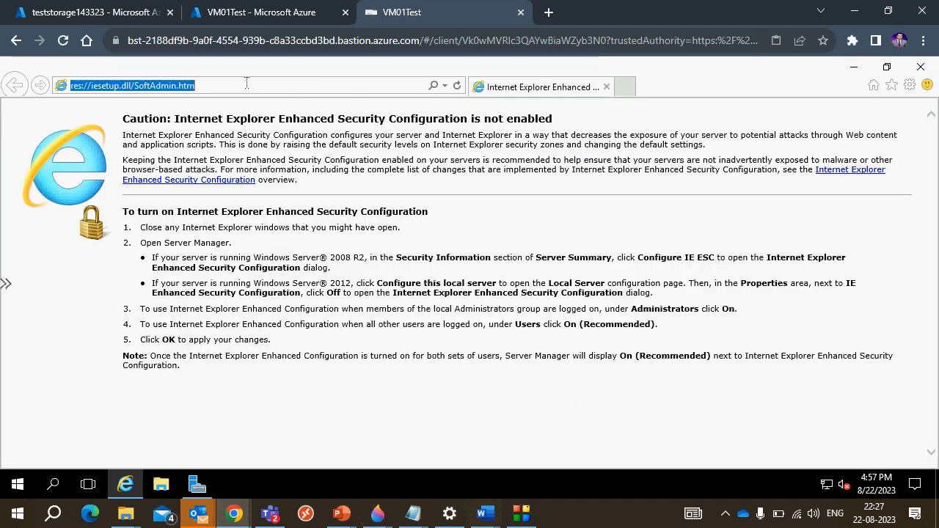
type("edge")
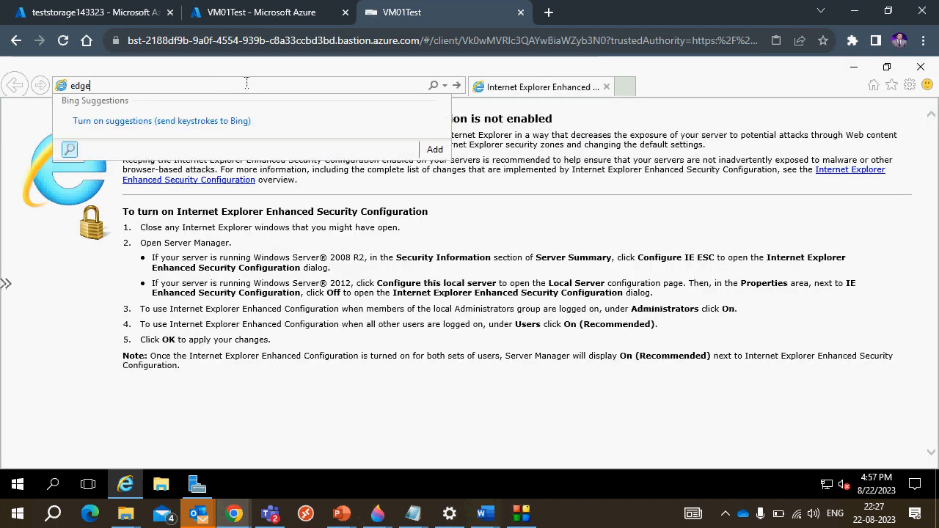
key("Return")
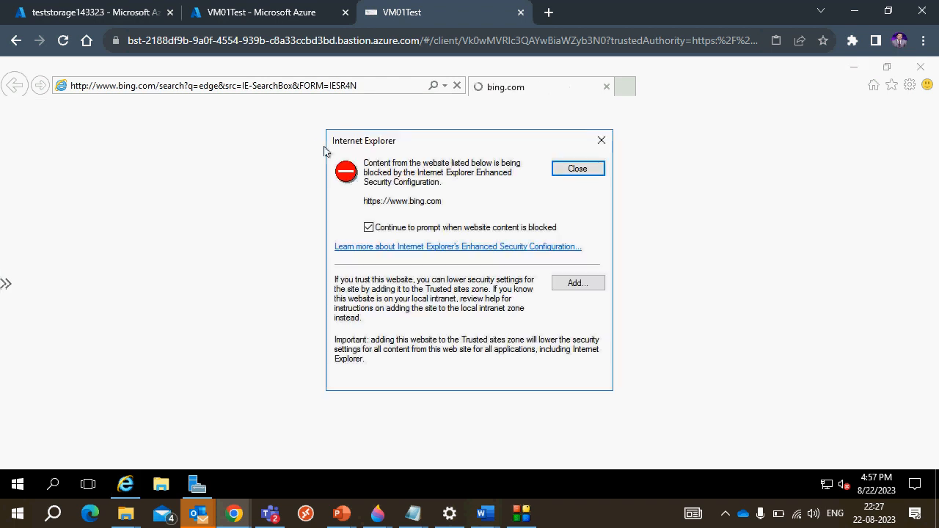
left_click(566, 170)
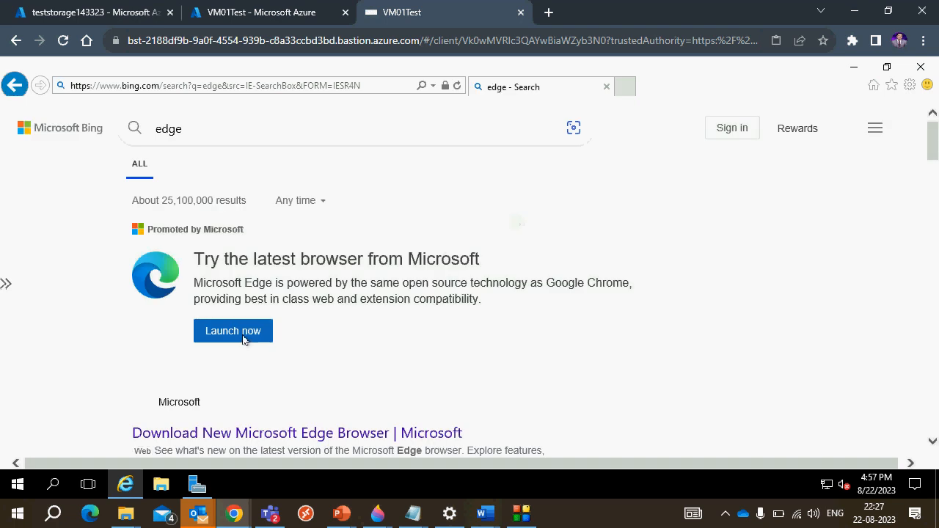
- On the Microsoft Edge download page, accept and download, then run MicrosoftEdgeSetup.exe
left_click(249, 334)
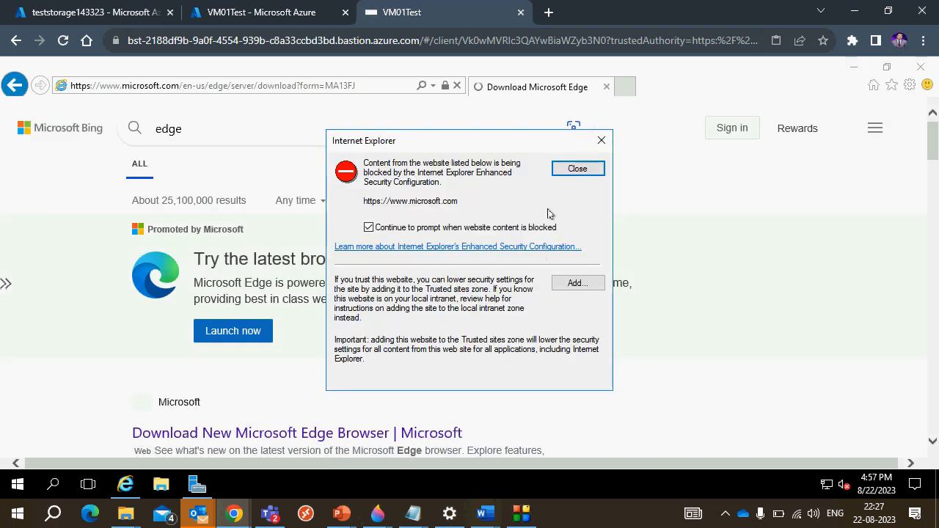
left_click(563, 168)
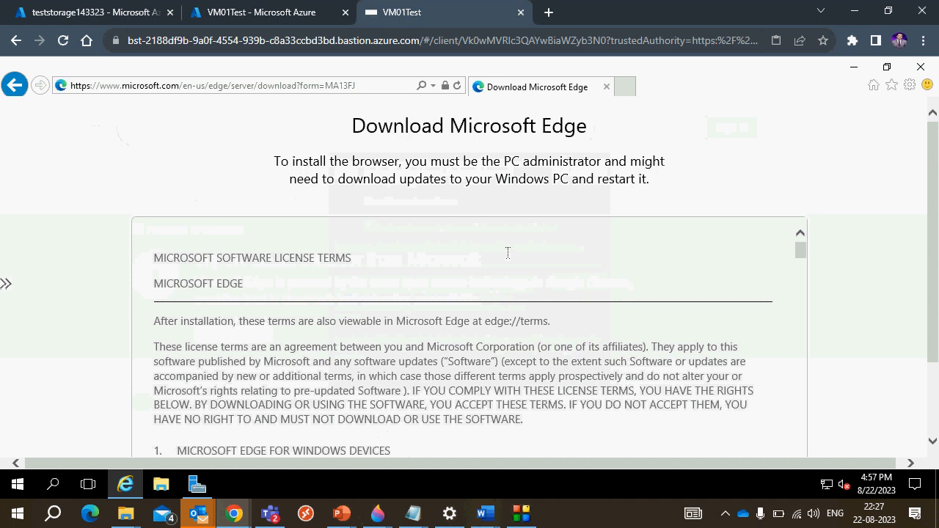
scroll(513, 249, "down", 6)
scroll(513, 249, "down", 15)
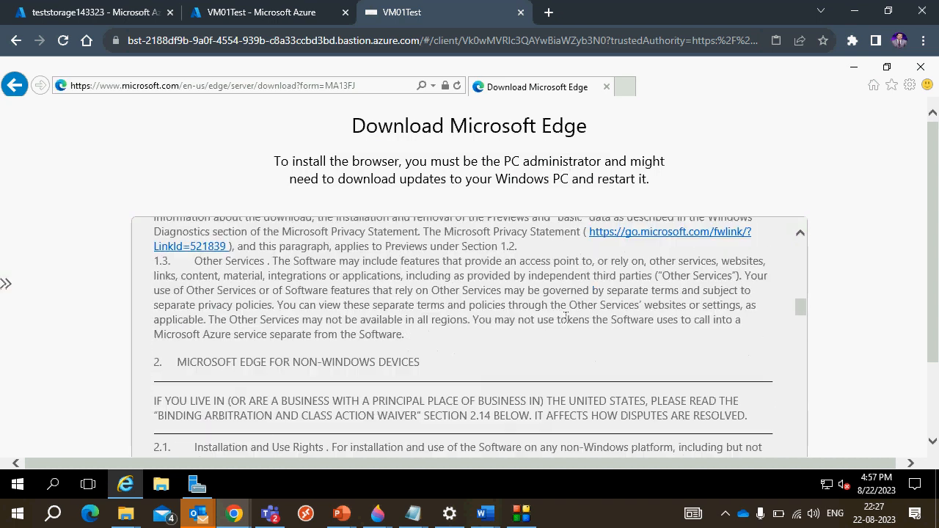
scroll(575, 325, "down", 10)
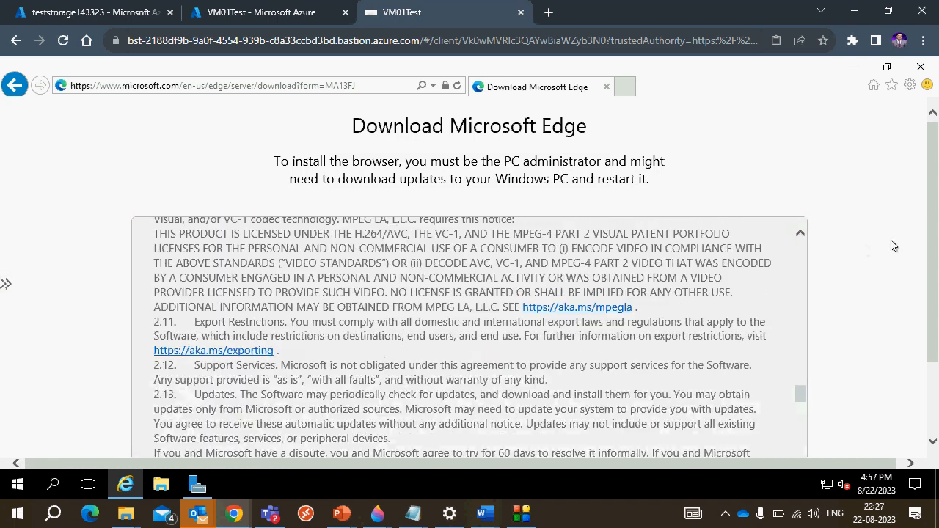
left_click_drag(936, 320, 933, 411)
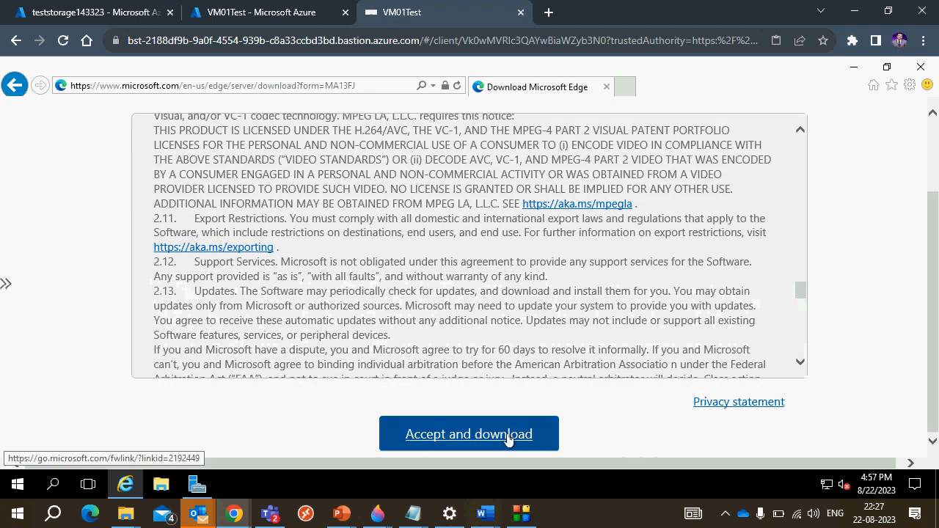
left_click(467, 435)
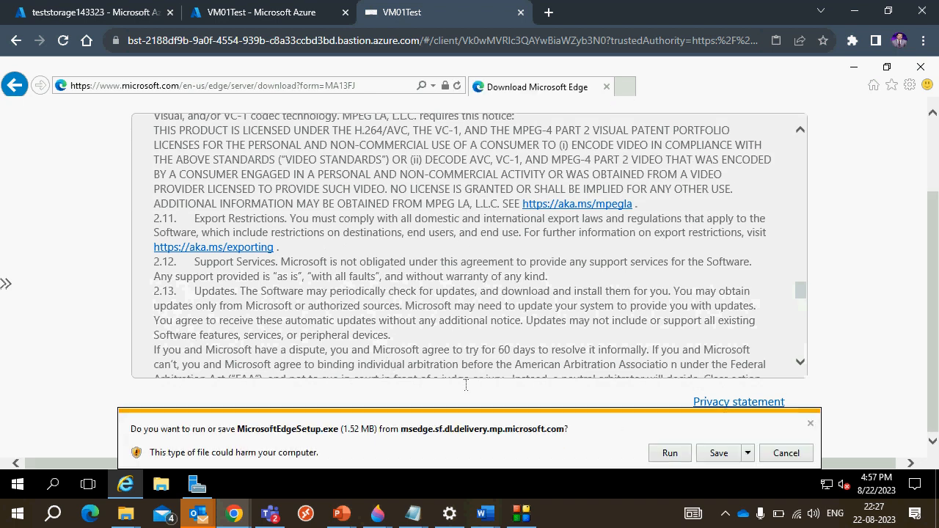
left_click(667, 453)
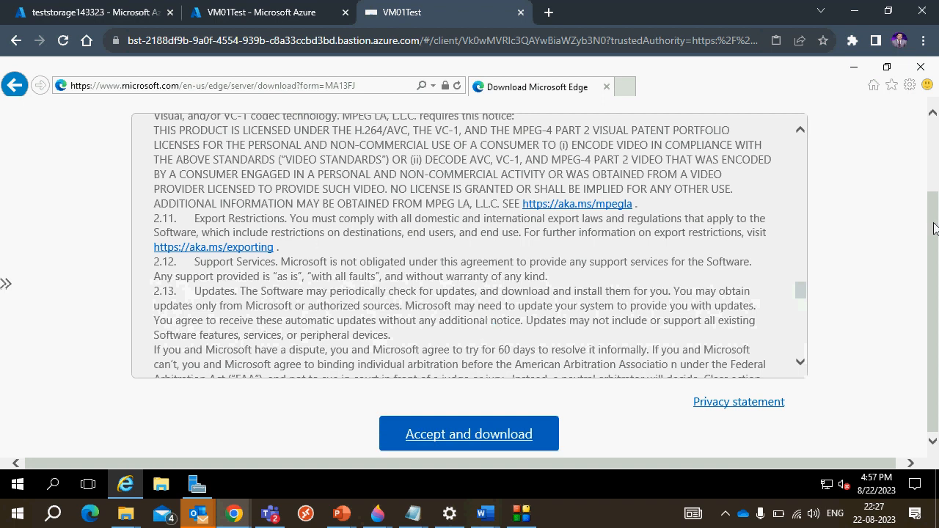
left_click_drag(934, 228, 933, 142)
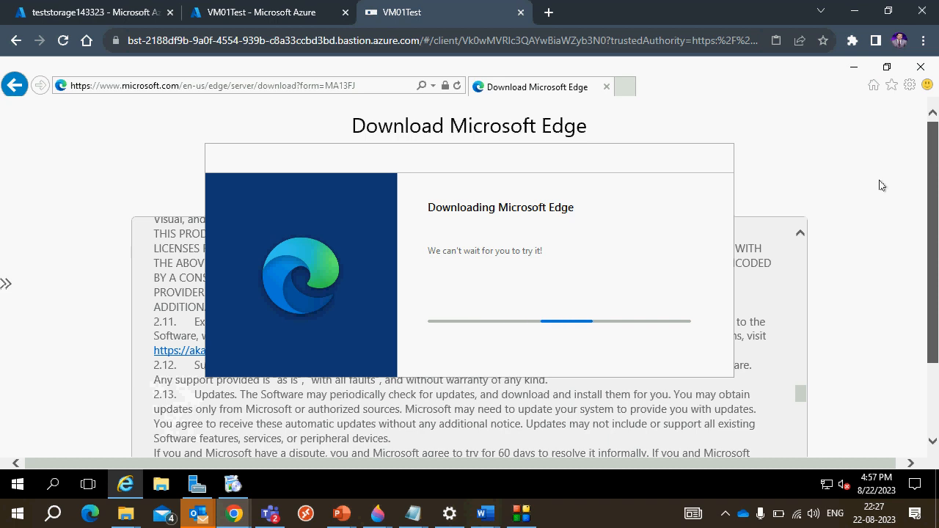
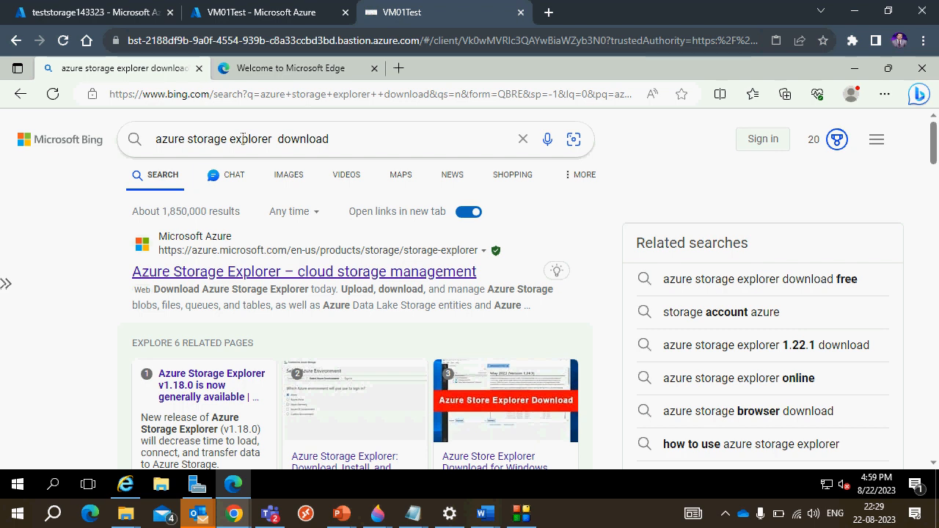
- Download the Windows installer StorageExplorer-windows-x64.exe from the Azure Storage Explorer page and run it
left_click(282, 272)
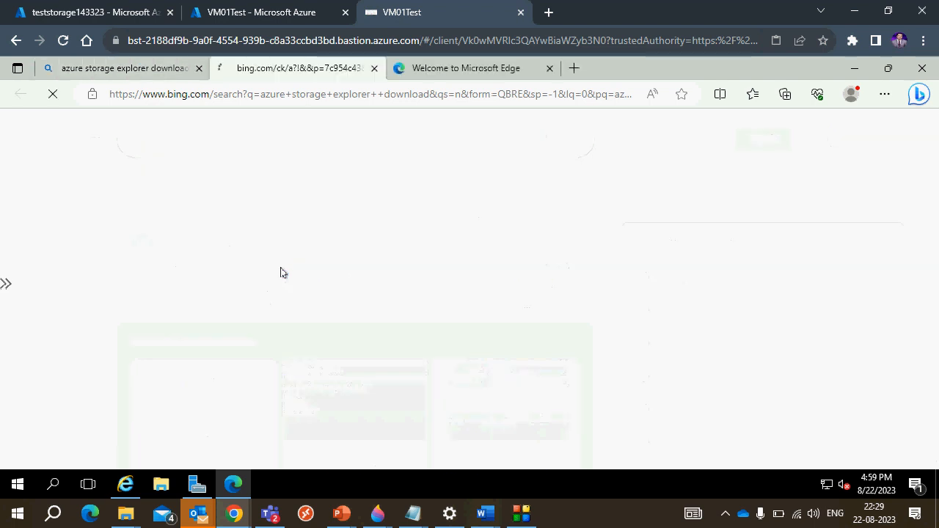
scroll(283, 273, "down", 1)
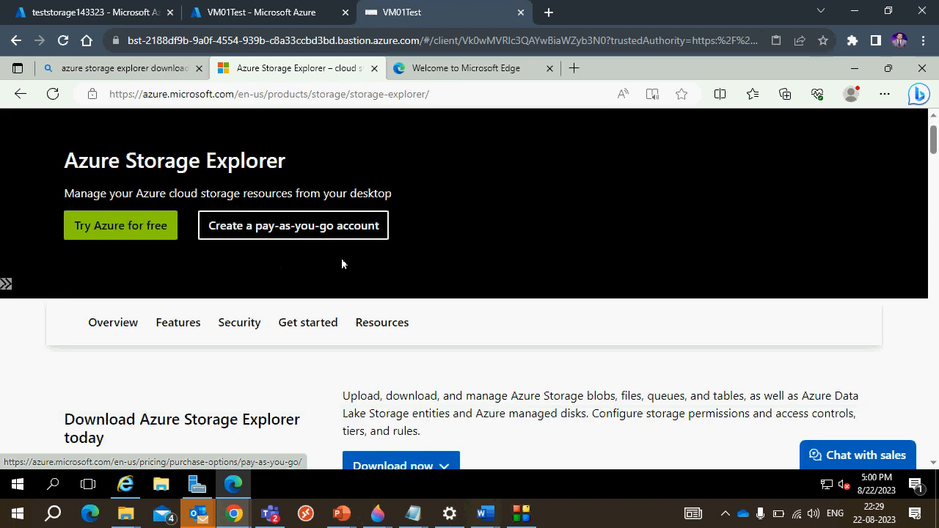
scroll(341, 265, "down", 2)
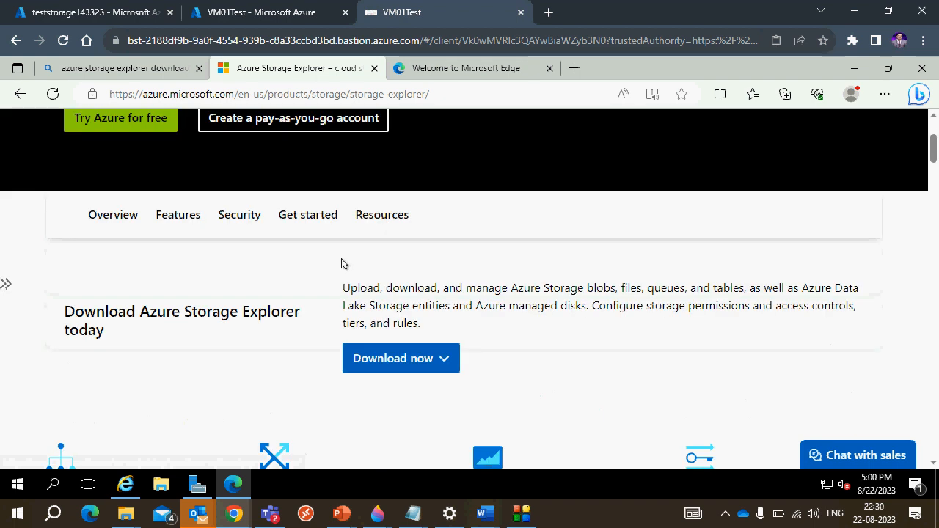
left_click(446, 359)
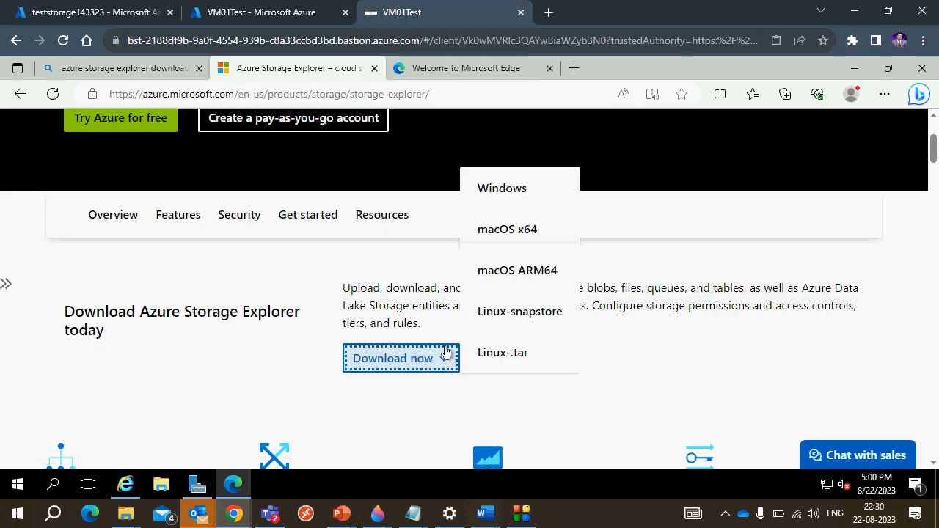
left_click(499, 197)
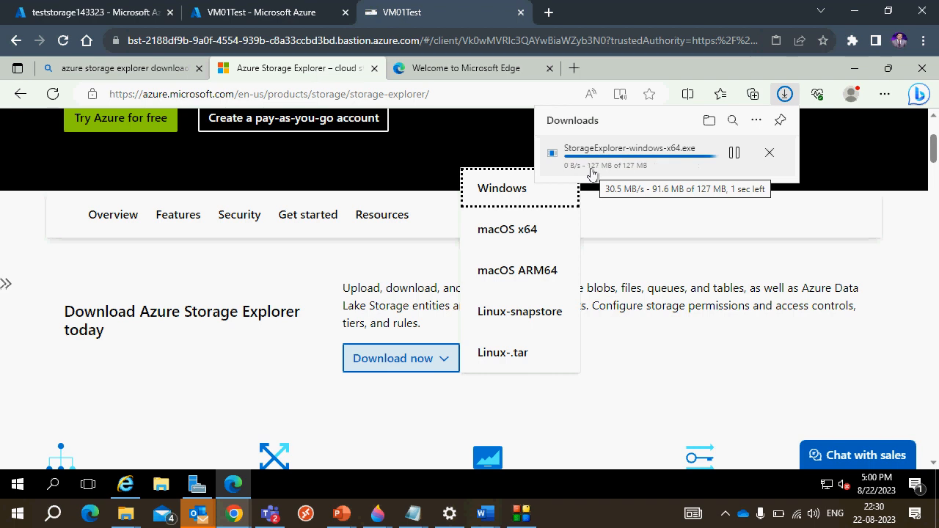
left_click(598, 164)
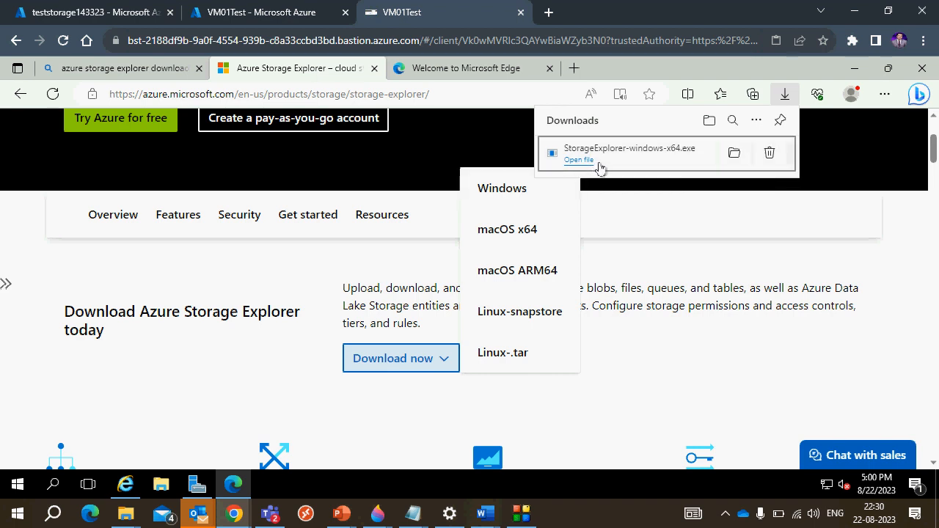
left_click(517, 284)
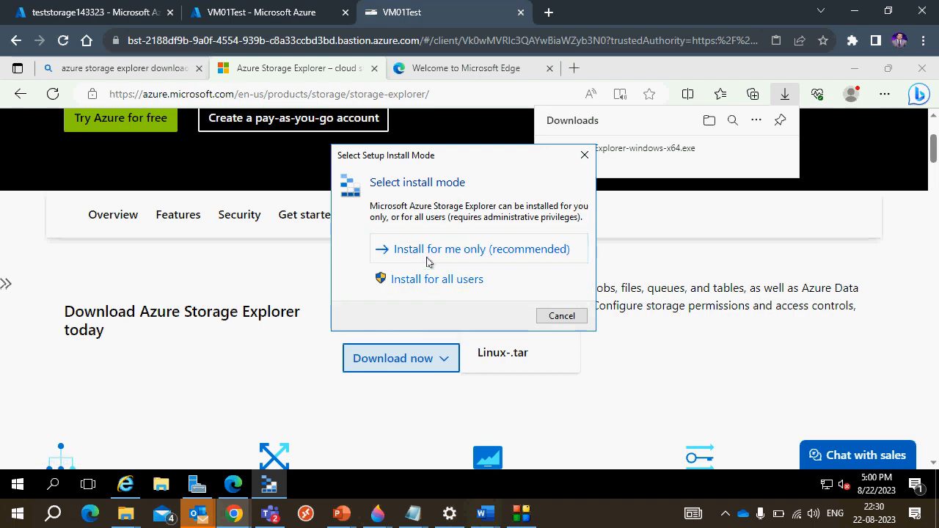
- Install Storage Explorer 1.31.0 for the current user with .NET 6 and default folders, then launch it
left_click(429, 258)
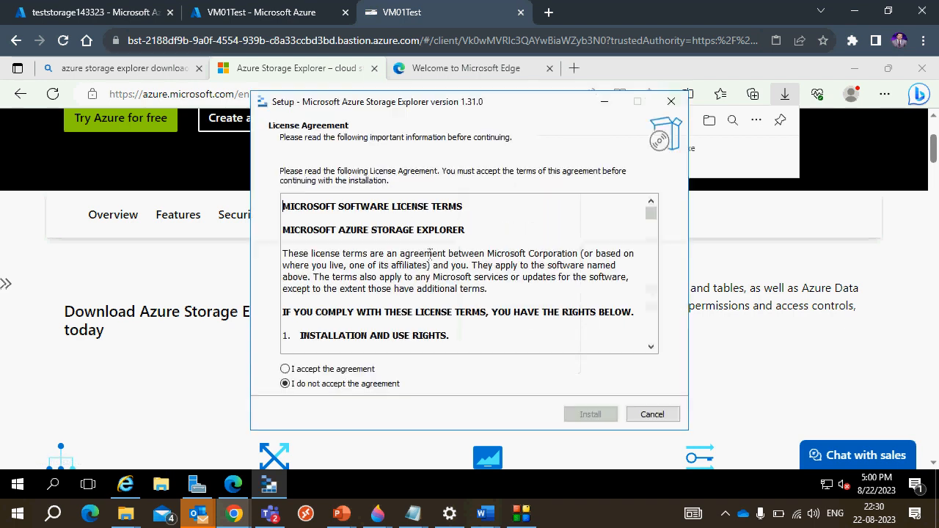
left_click(342, 369)
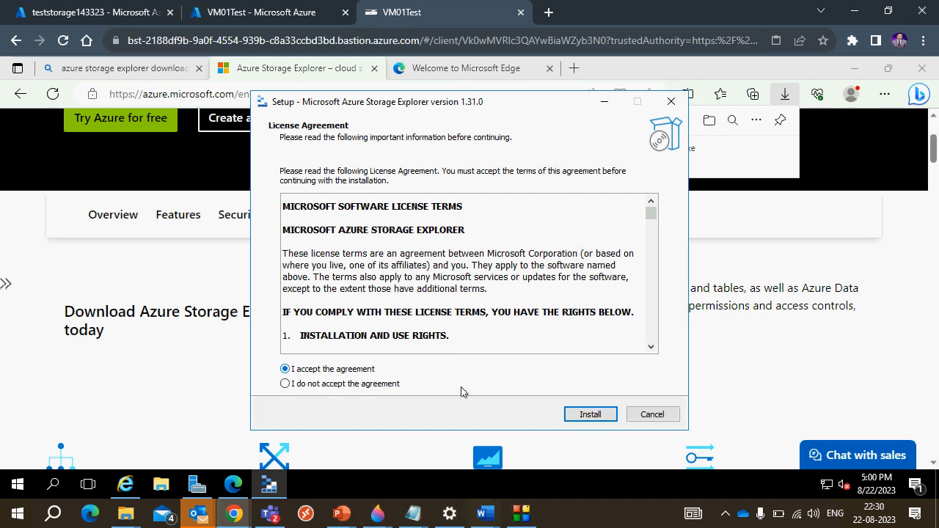
left_click(593, 414)
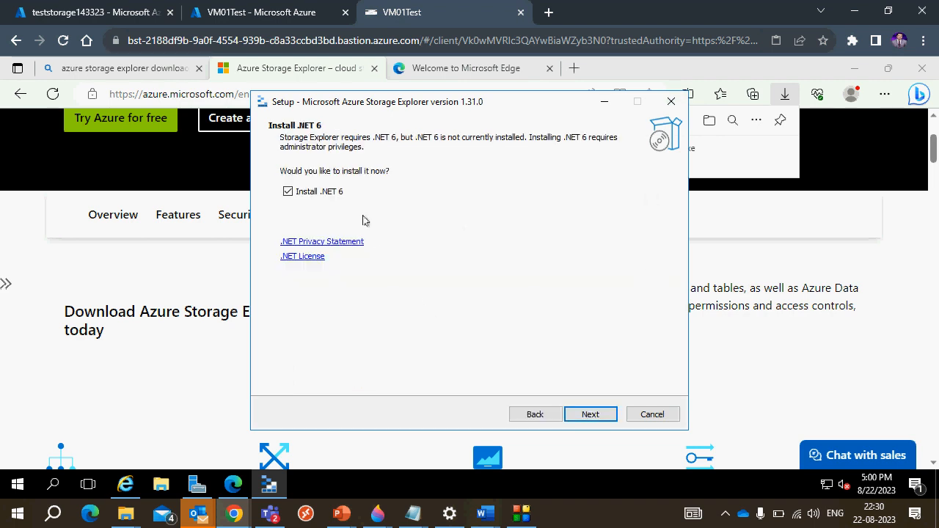
left_click(591, 414)
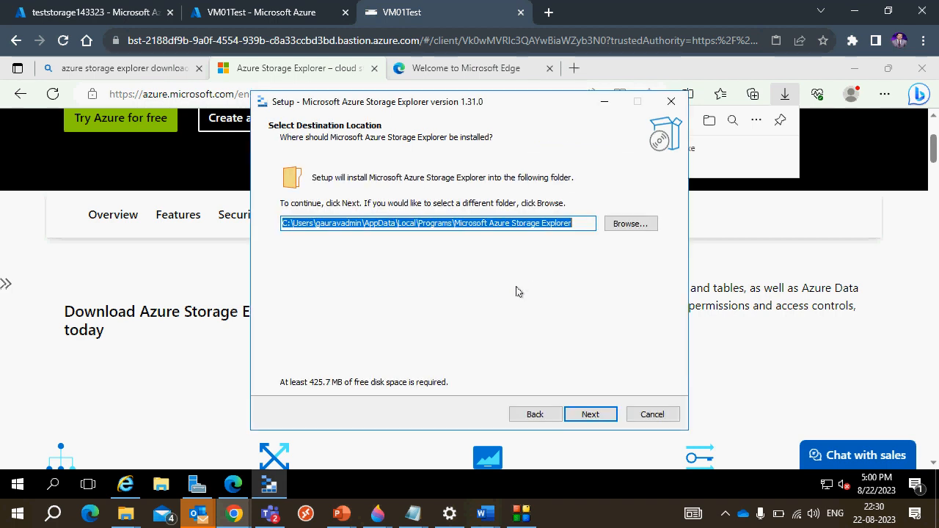
left_click(583, 416)
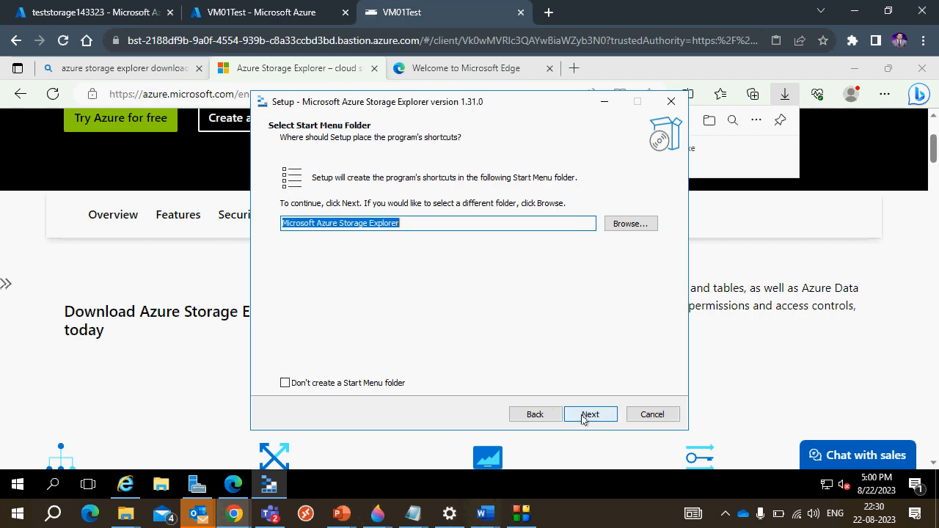
left_click(583, 415)
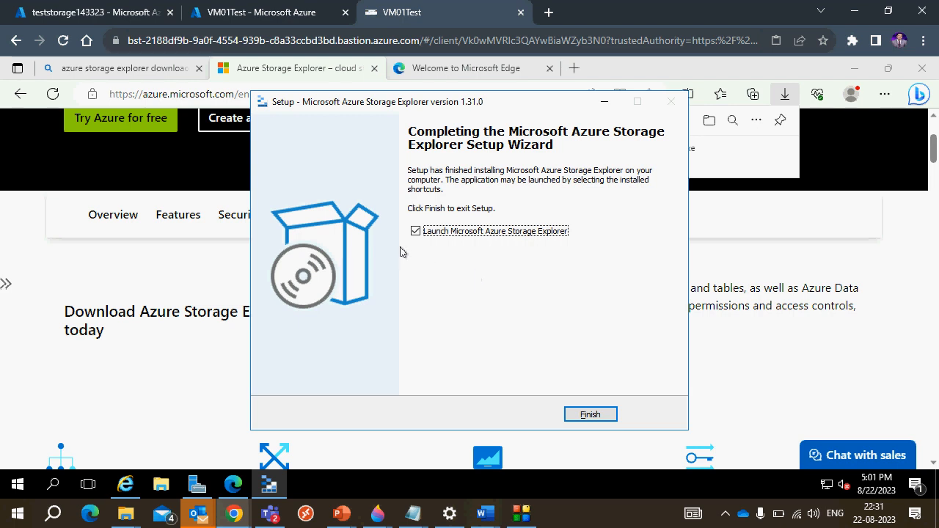
left_click(590, 415)
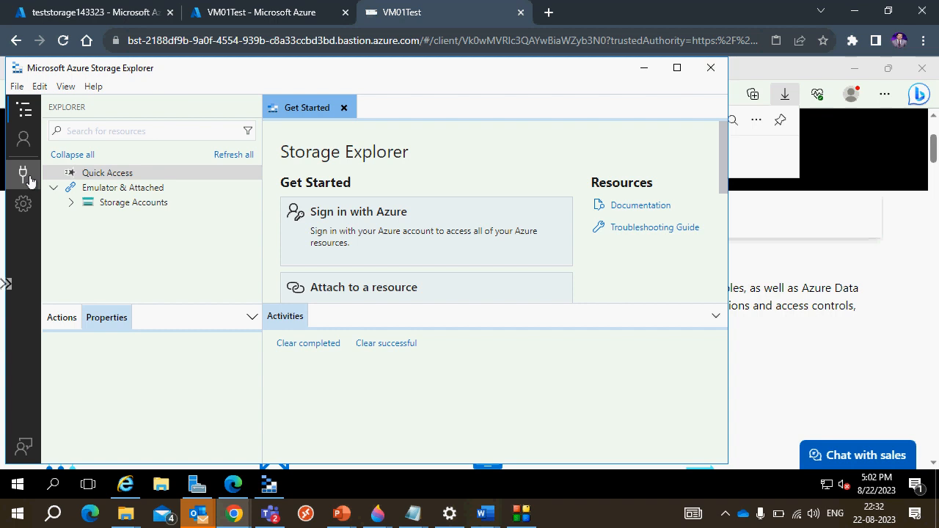
- Choose to connect a storage account by connection string, copying the string from Notepad
left_click(28, 178)
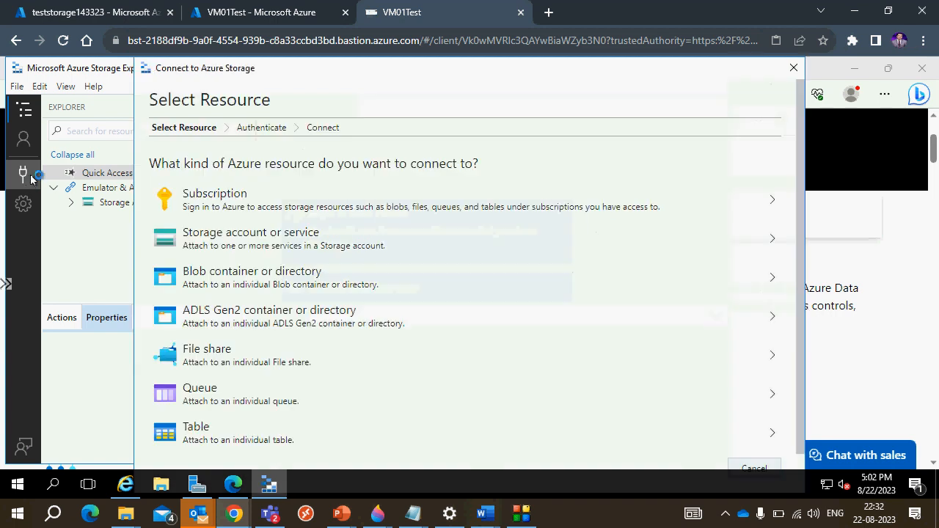
left_click(233, 247)
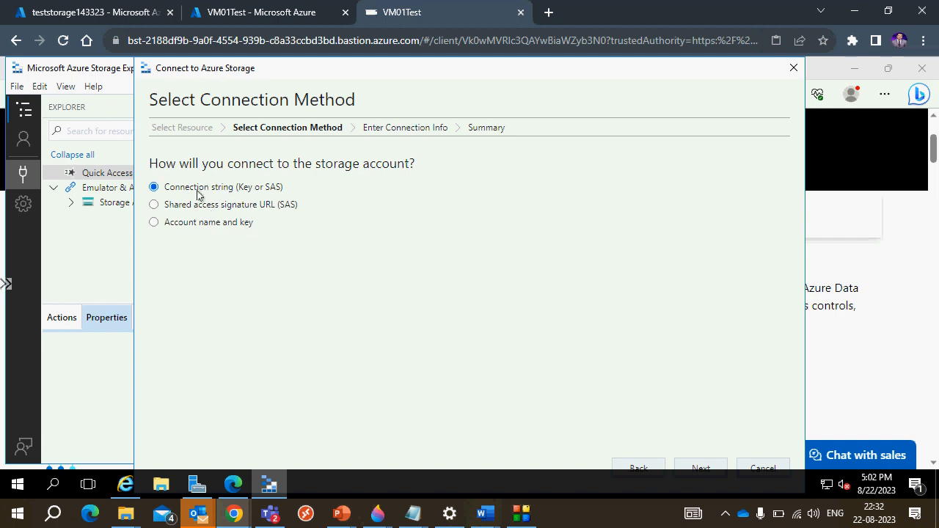
key("alt+Tab")
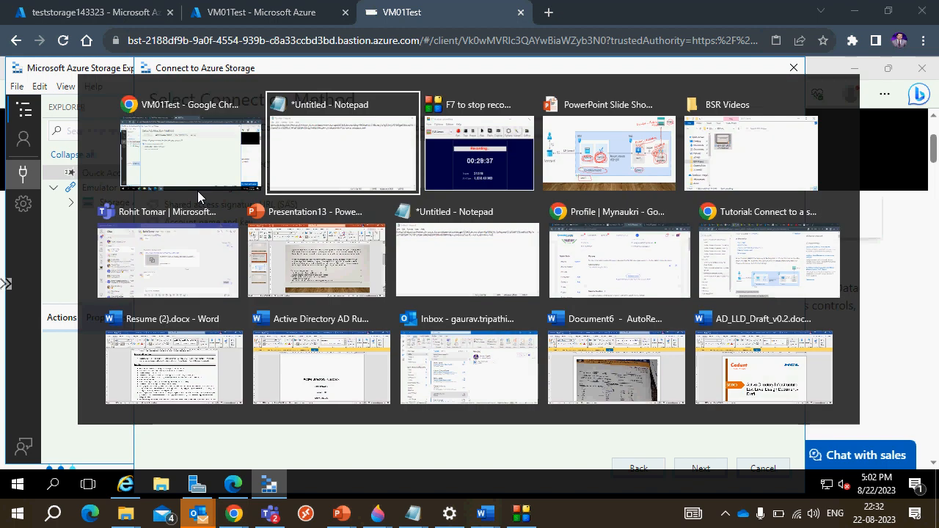
left_click_drag(541, 122, 63, 97)
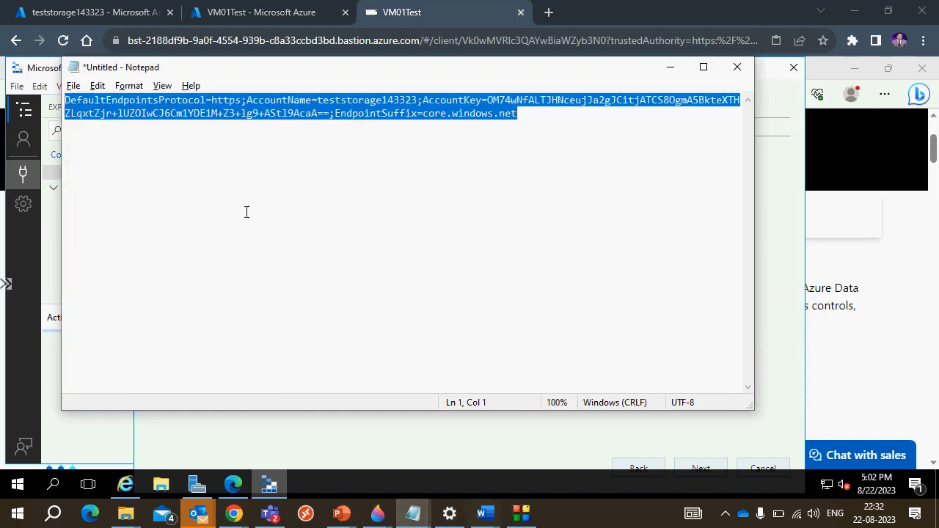
key("alt+Tab")
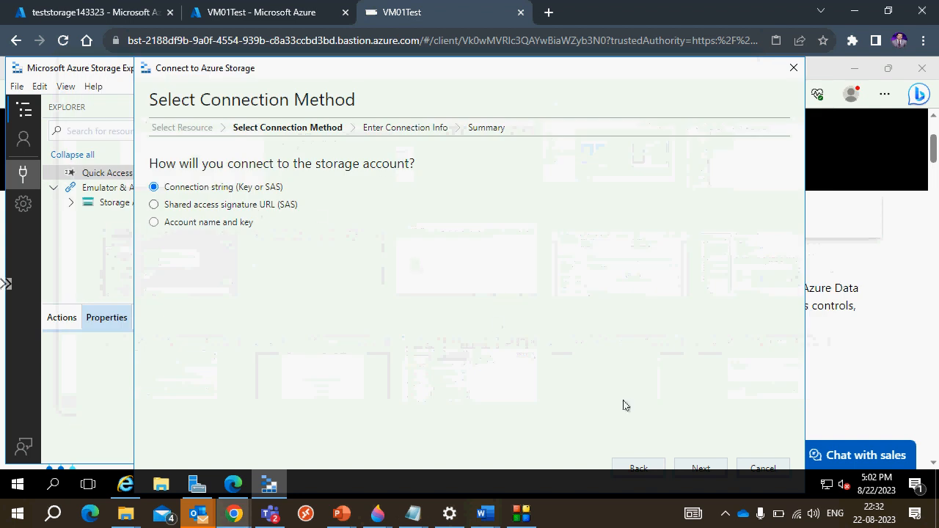
left_click(701, 463)
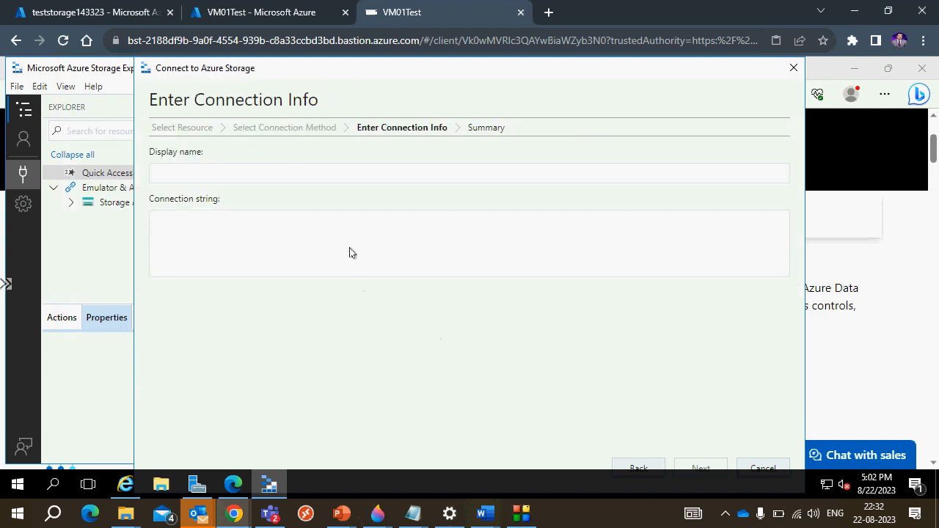
- Paste the connection string and add the teststorage143323 account connection with its auto-filled name
left_click(350, 249)
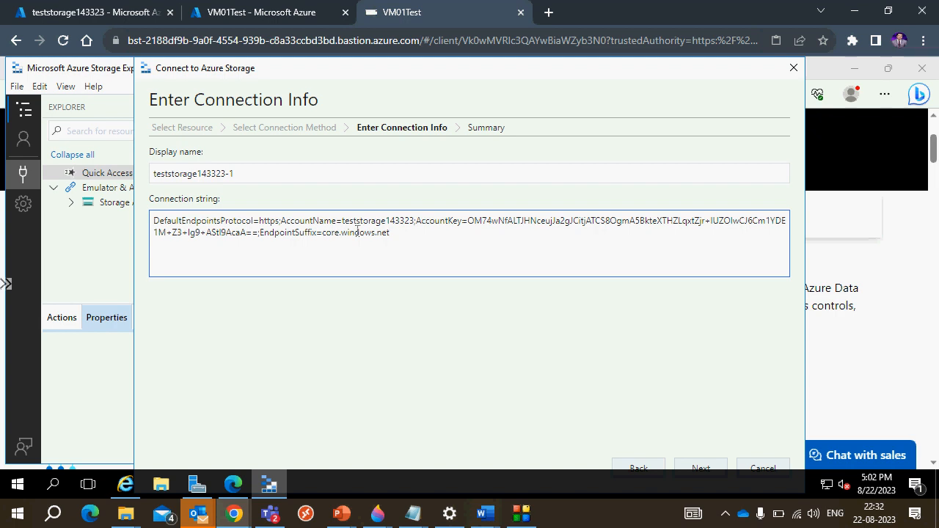
left_click(236, 173)
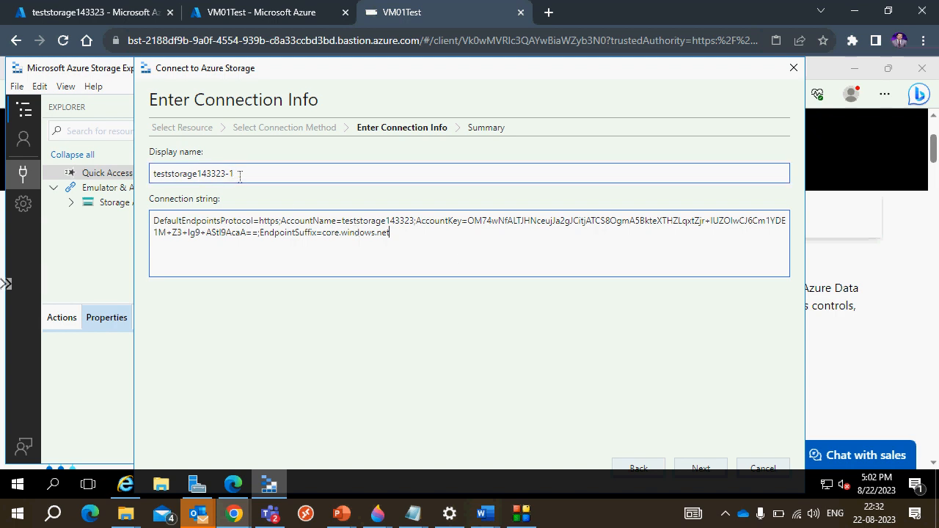
left_click(703, 467)
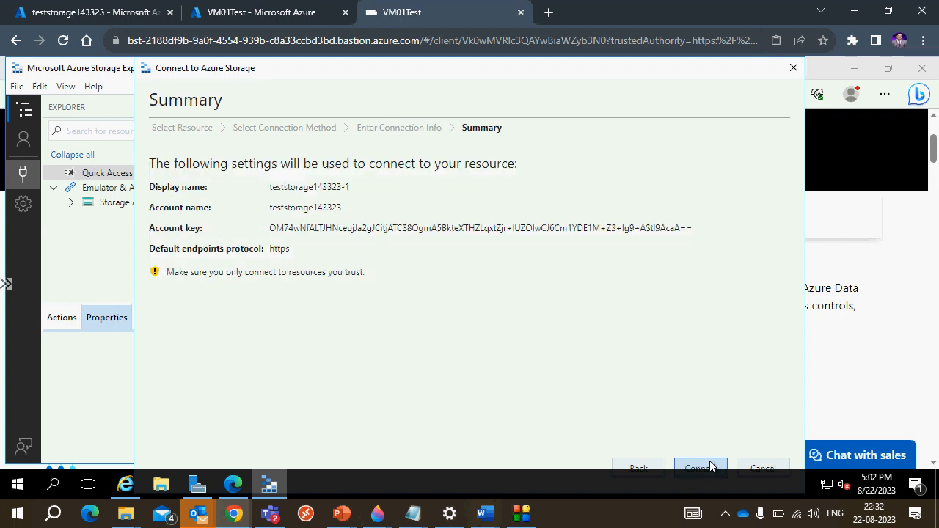
left_click(708, 467)
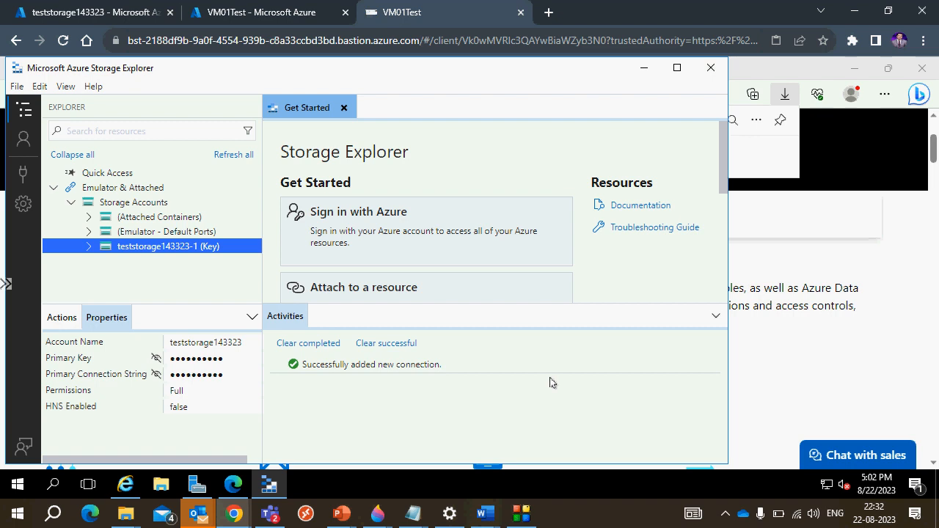
- Expand teststorage143323-1 (Key) > Blob Containers and open the empty container1
left_click(88, 248)
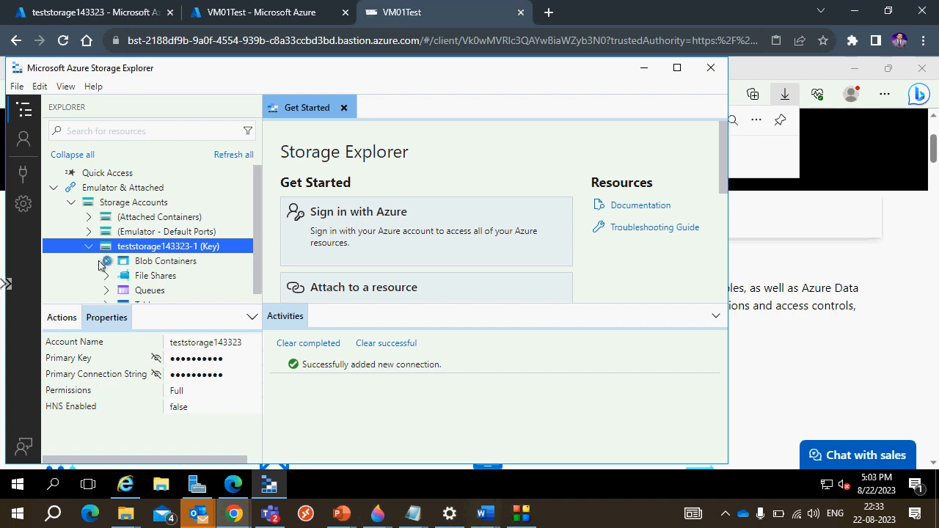
left_click(104, 262)
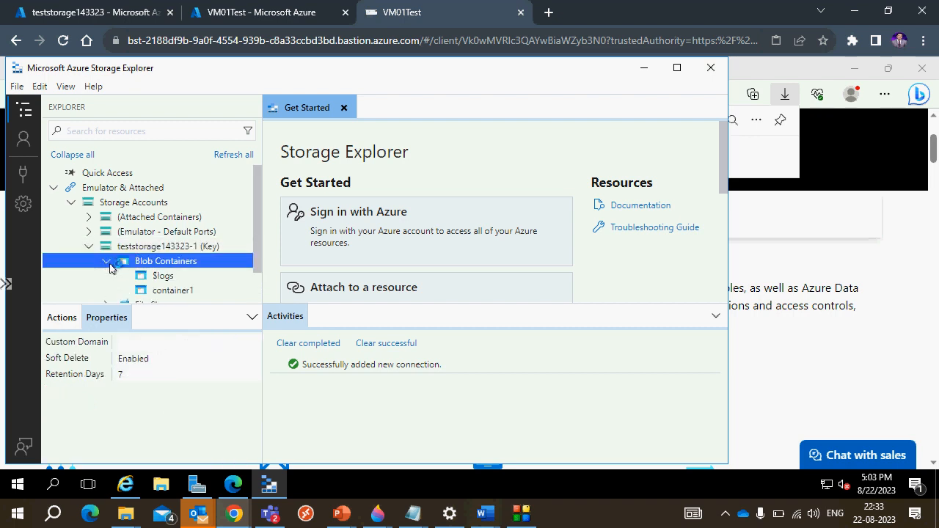
left_click(187, 291)
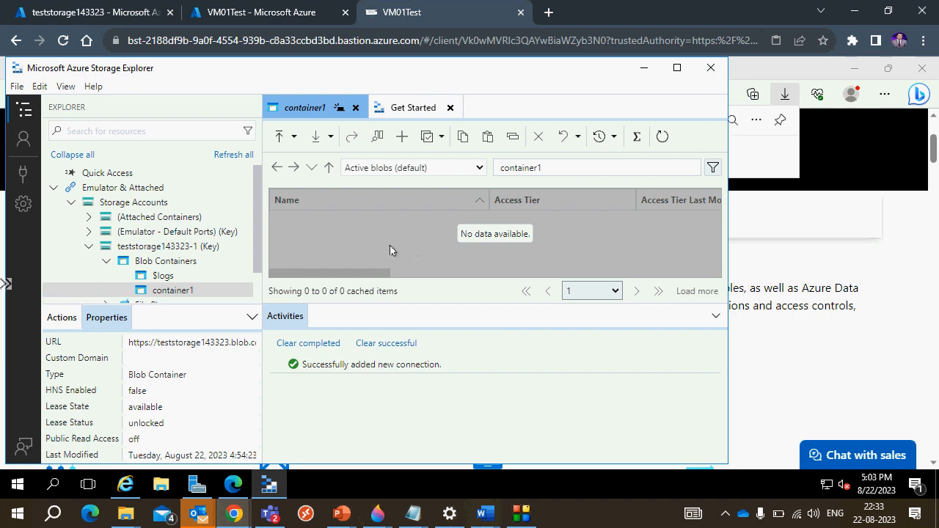
- In the portal, open teststorage143323's container1 and confirm it holds no blobs
left_click(110, 21)
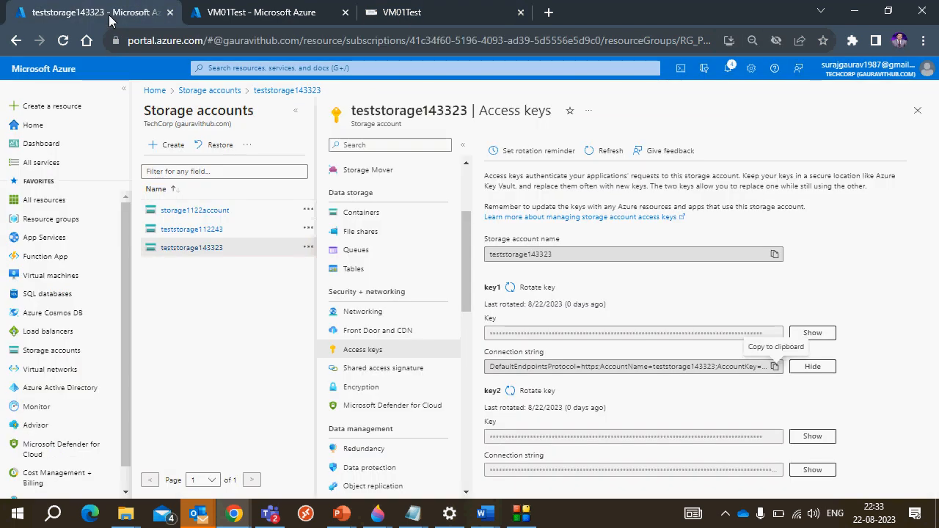
left_click(155, 90)
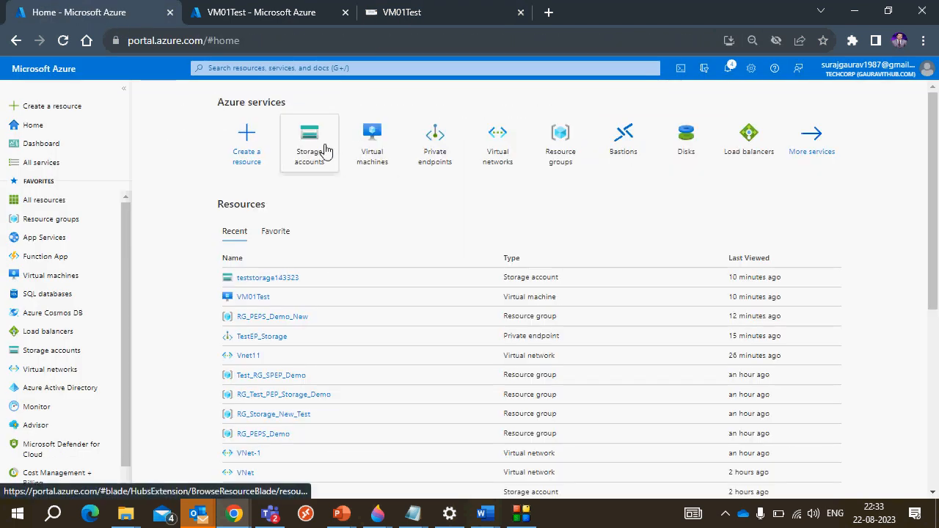
left_click(326, 149)
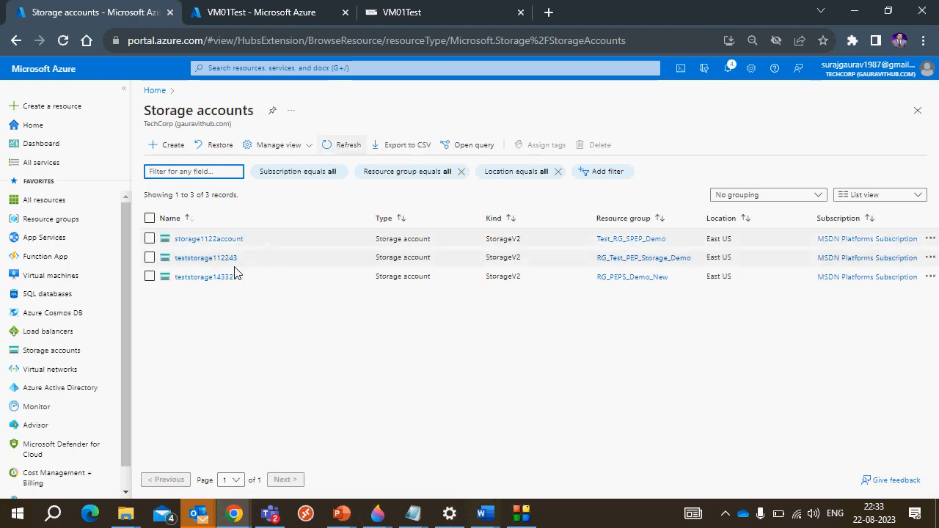
left_click(227, 277)
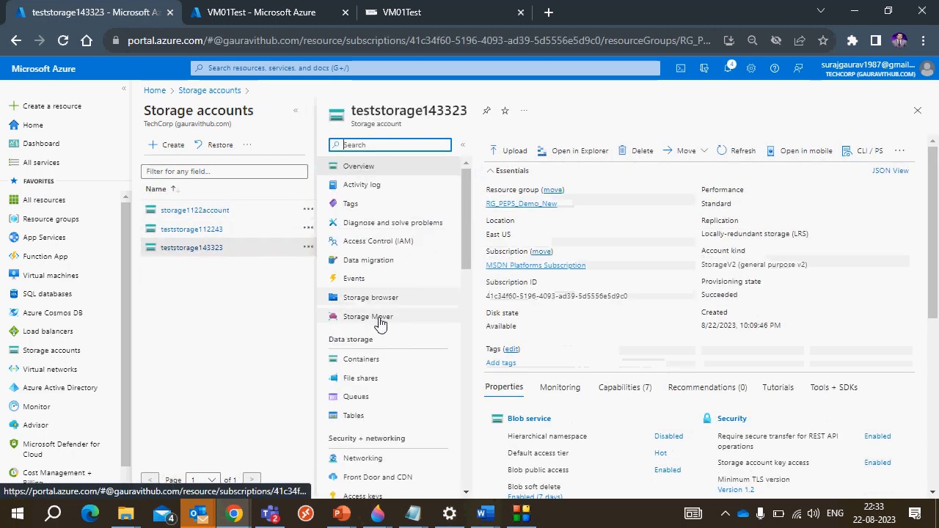
left_click(375, 358)
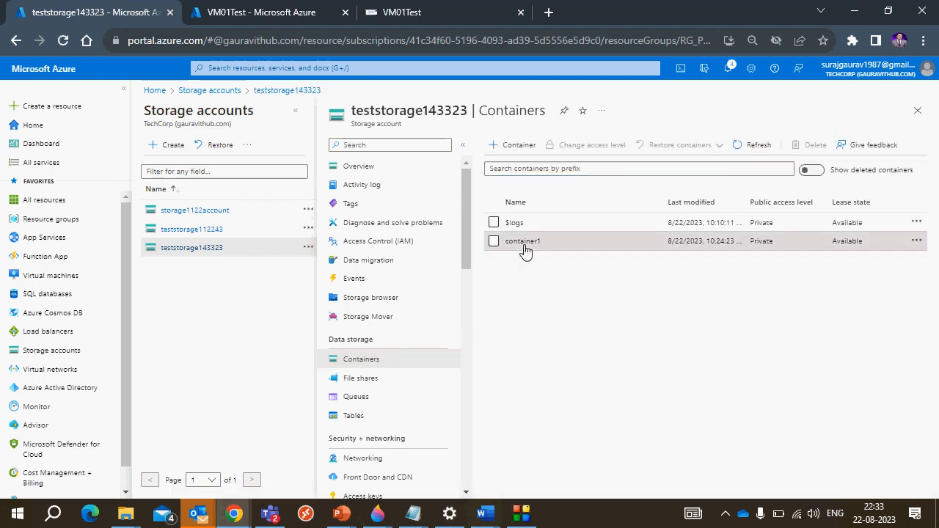
left_click(523, 242)
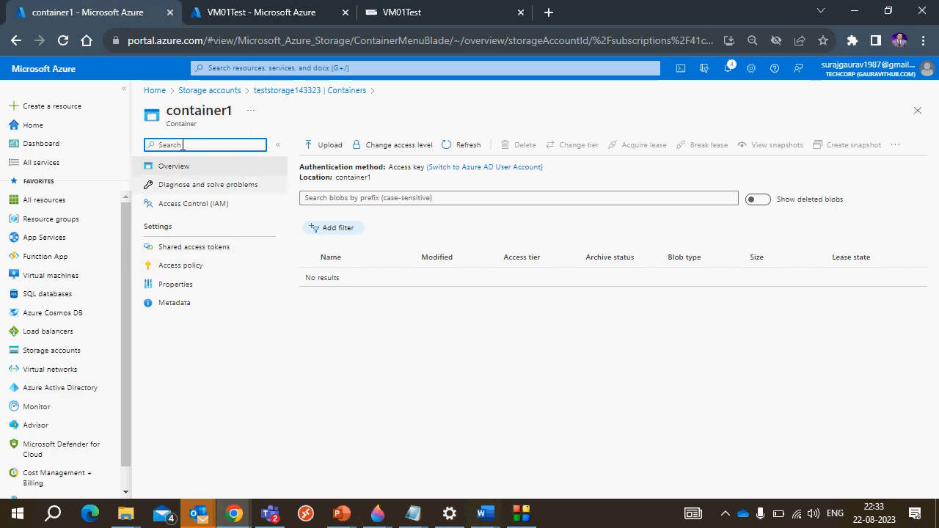
- Return to the teststorage143323 storage account overview via Home > Storage accounts
left_click(155, 91)
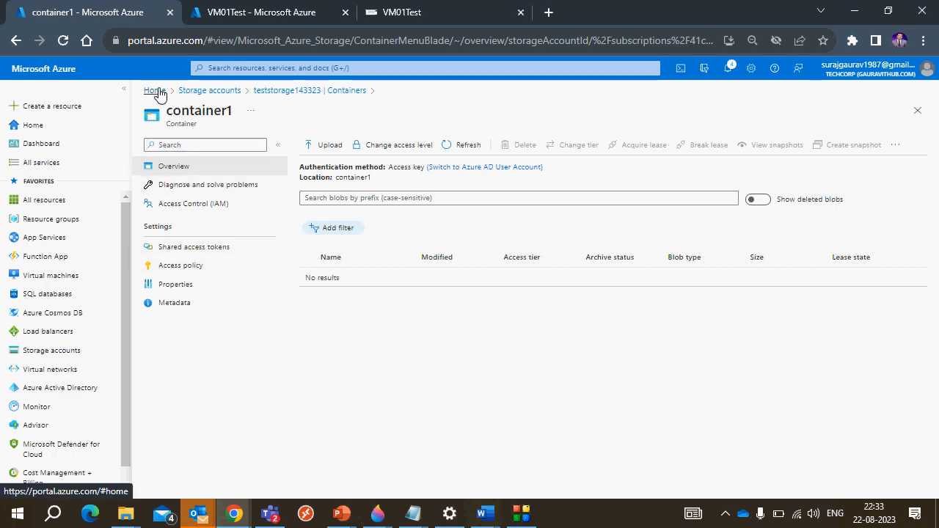
left_click(314, 156)
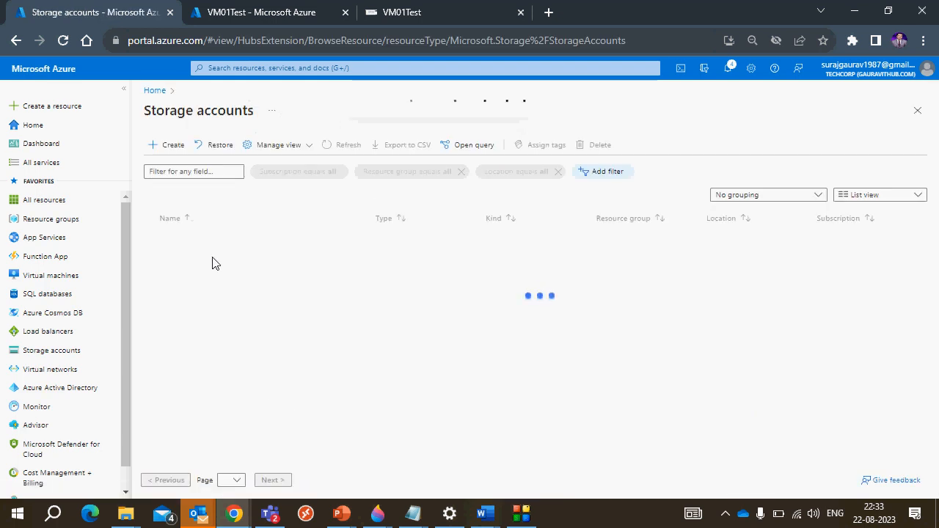
left_click(196, 282)
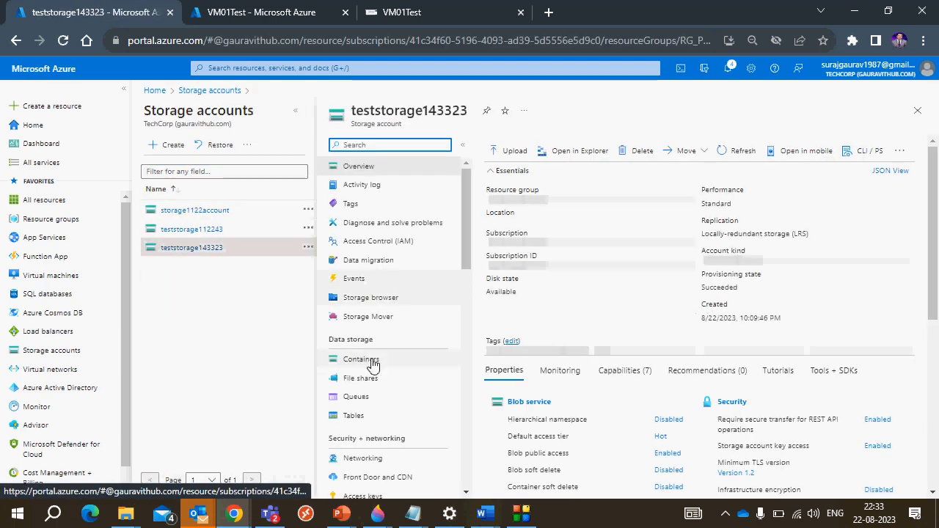
- Set Public network access to Disabled in Networking and save the firewall settings
left_click(365, 459)
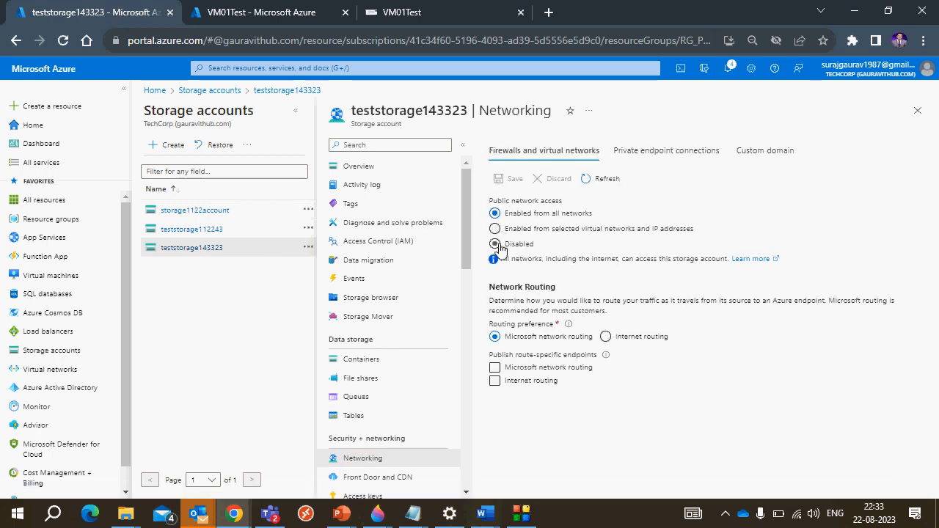
left_click(498, 246)
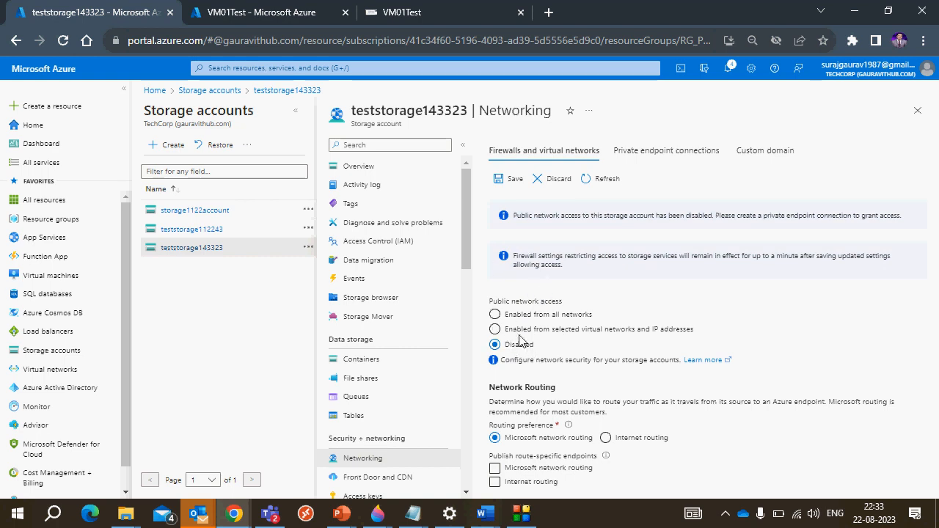
left_click(512, 187)
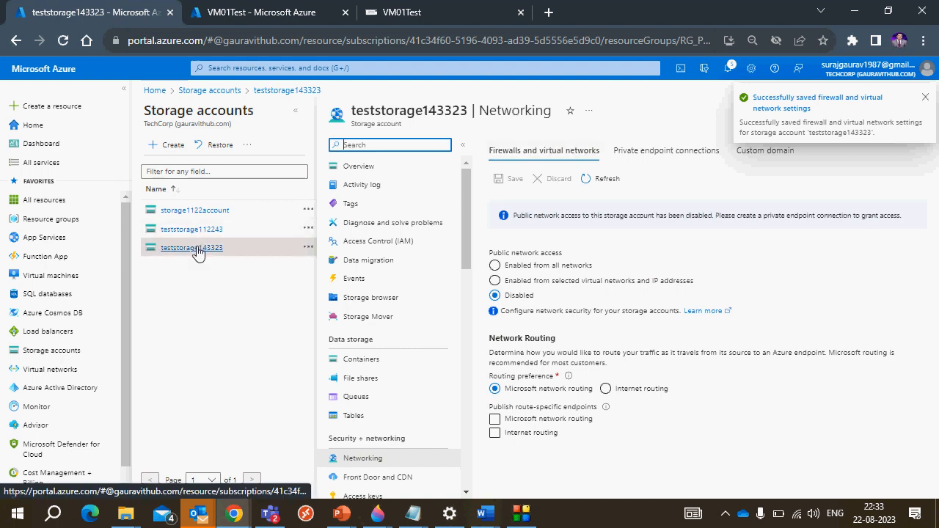
- Open container1 from Containers and see the 403 not-authorized error
left_click(371, 364)
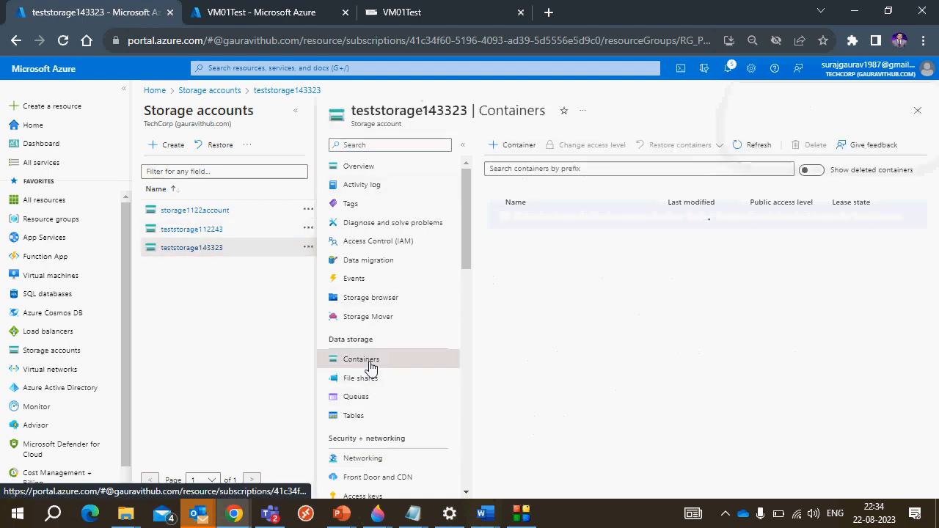
left_click(521, 250)
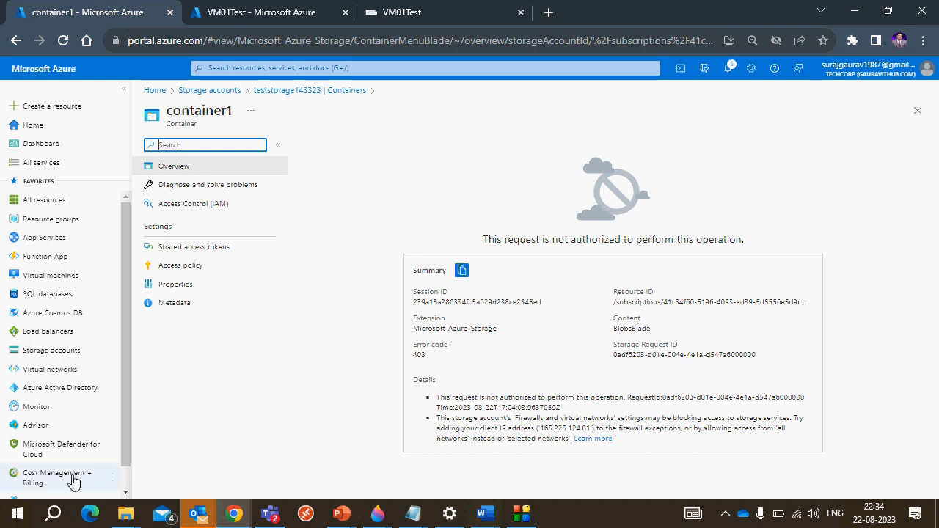
left_click(18, 514)
- Launch Microsoft Azure Storage Explorer by searching 'az' in the Start menu
type("az")
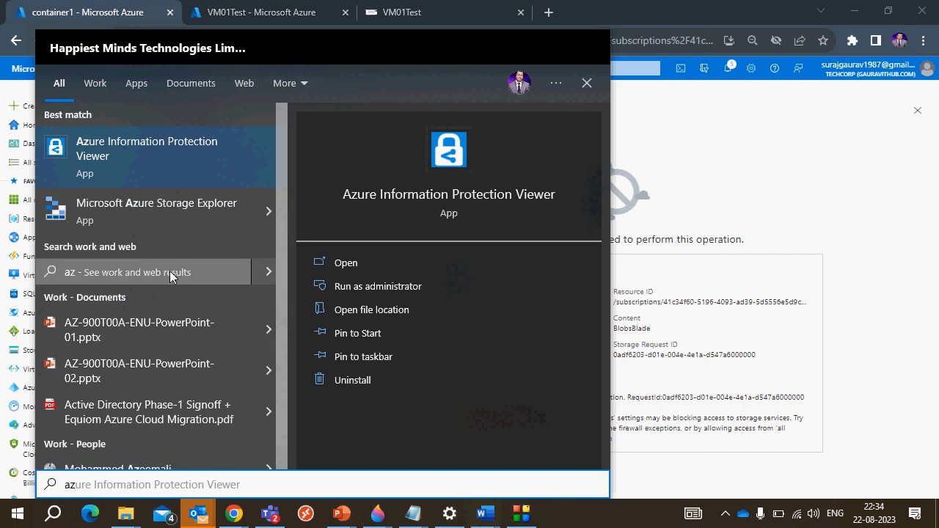
left_click(176, 208)
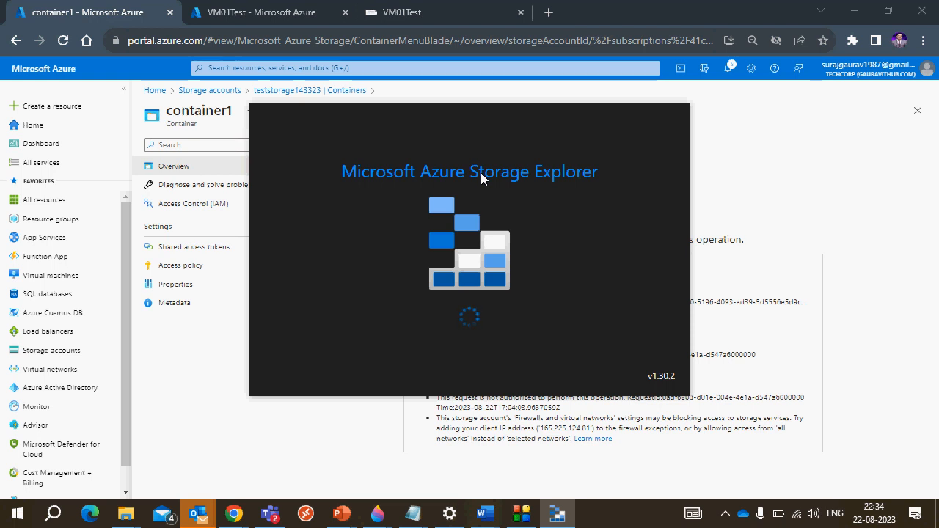
key("alt+Tab")
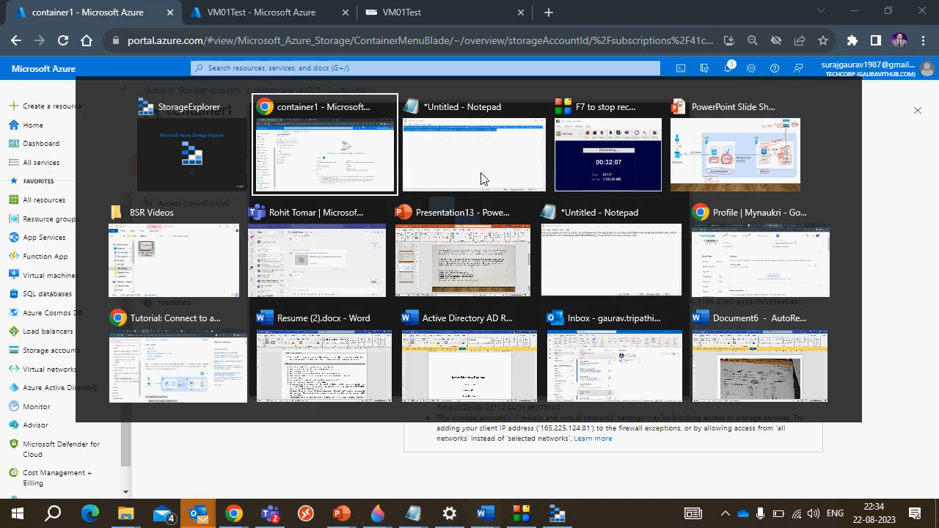
- Mark up the PowerPoint diagram in red, underlining the 'Disable - Public access' note
key("alt+Tab")
key("alt+Tab")
key("alt+Tab")
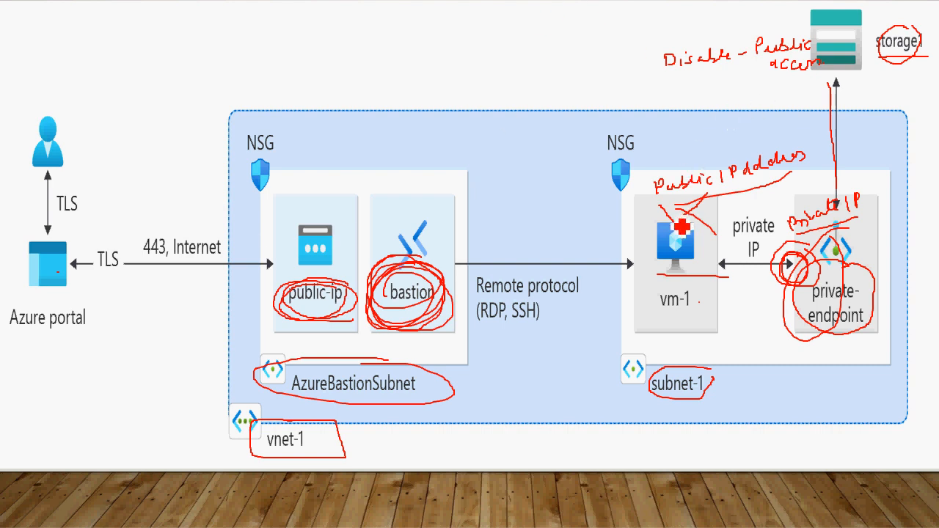
mouse_move(674, 214)
left_mouse_down()
mouse_move(688, 227)
mouse_move(699, 215)
left_mouse_up()
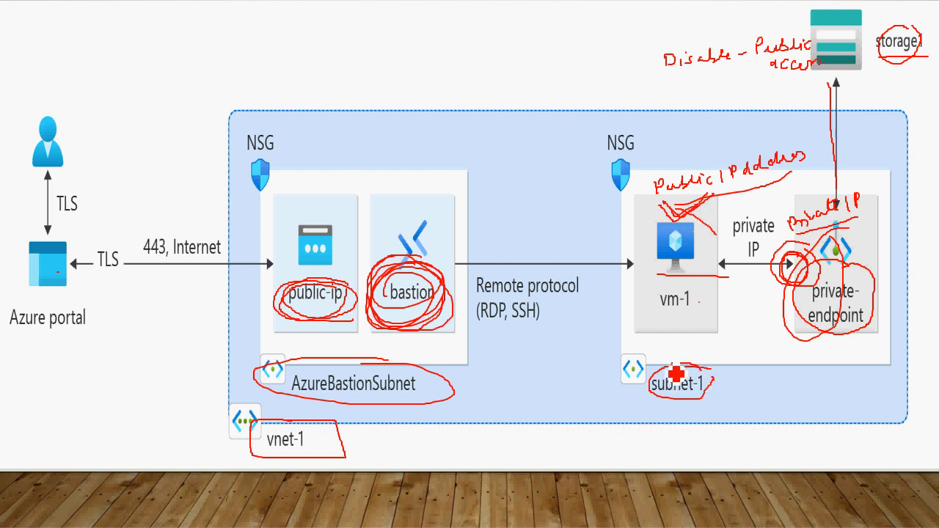
mouse_move(724, 401)
left_mouse_down()
mouse_move(685, 410)
mouse_move(667, 384)
mouse_move(698, 380)
mouse_move(713, 400)
left_mouse_up()
left_click_drag(799, 357, 843, 358)
left_click_drag(725, 373, 763, 380)
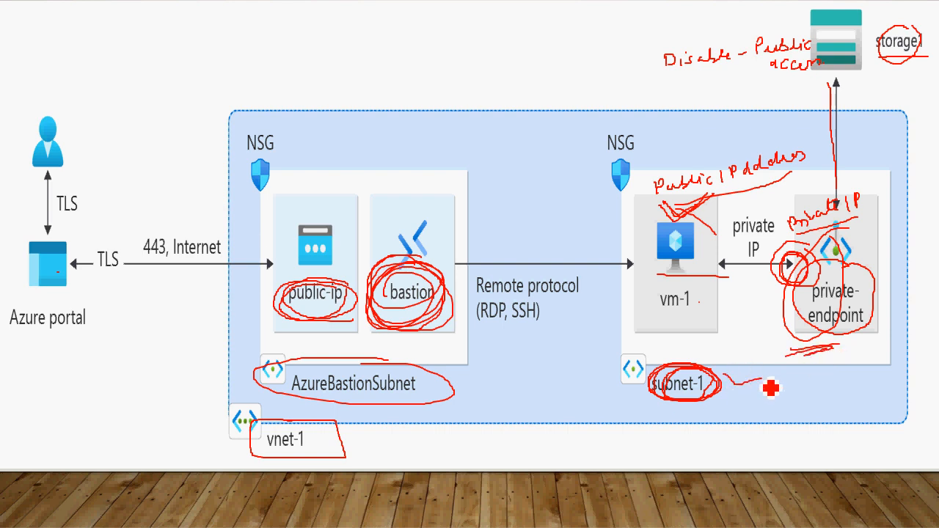
mouse_move(713, 360)
left_mouse_down()
mouse_move(693, 380)
mouse_move(686, 369)
left_mouse_up()
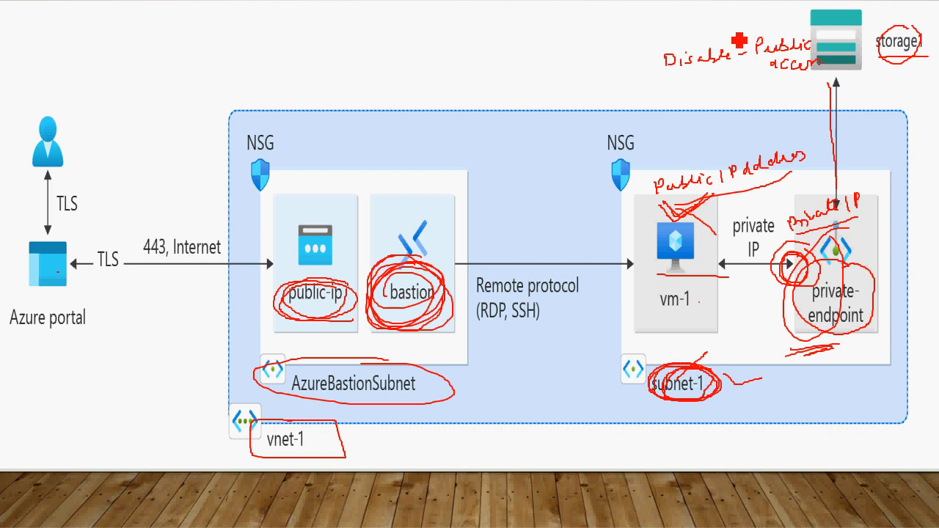
mouse_move(667, 84)
left_mouse_down()
mouse_move(835, 71)
mouse_move(803, 37)
mouse_move(716, 42)
mouse_move(667, 62)
mouse_move(661, 81)
left_mouse_up()
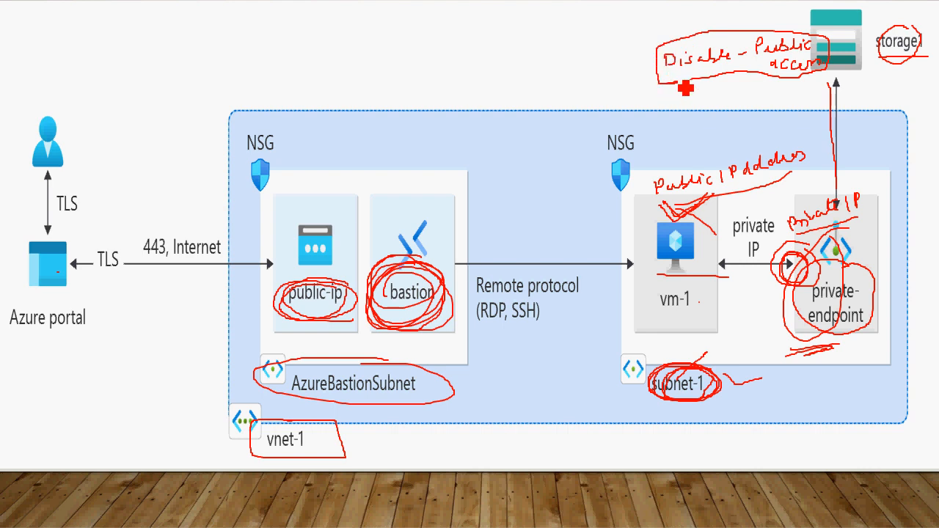
- Switch back to the Azure portal's container1 403 error page
key("alt+Tab")
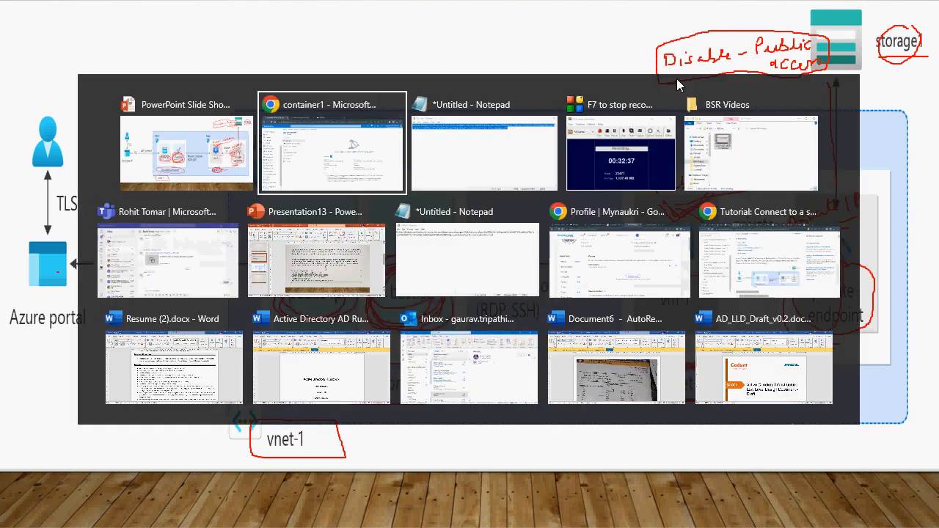
key("alt+Tab")
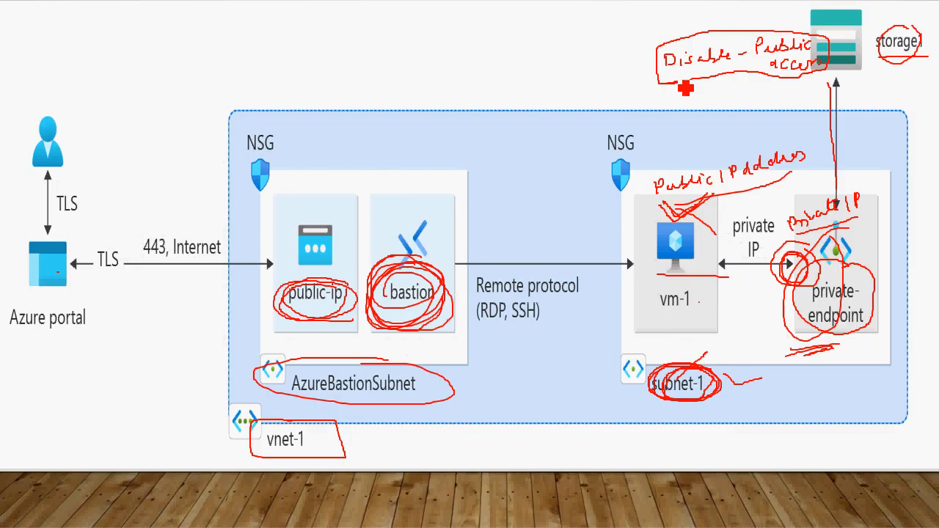
key("alt+Tab")
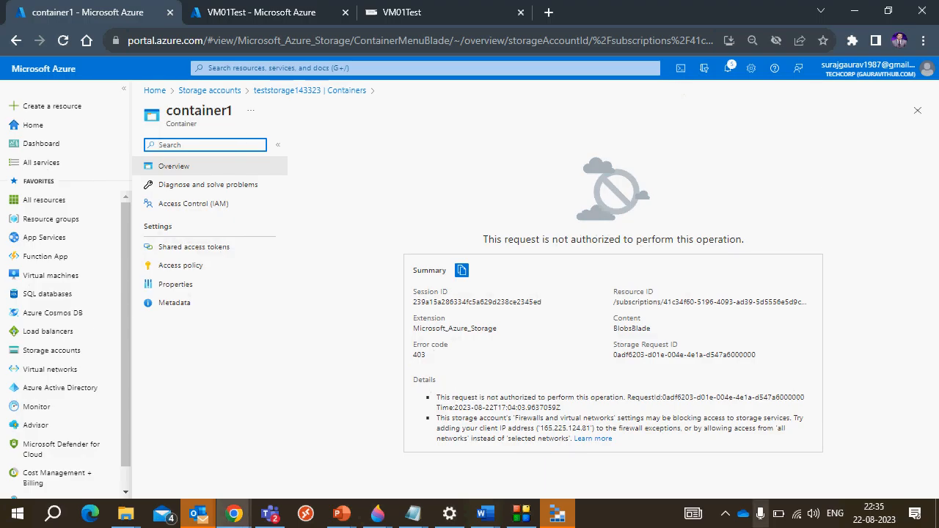
- Dismiss the feedback prompt permanently and start a new storage account connection by connection string
left_click(564, 516)
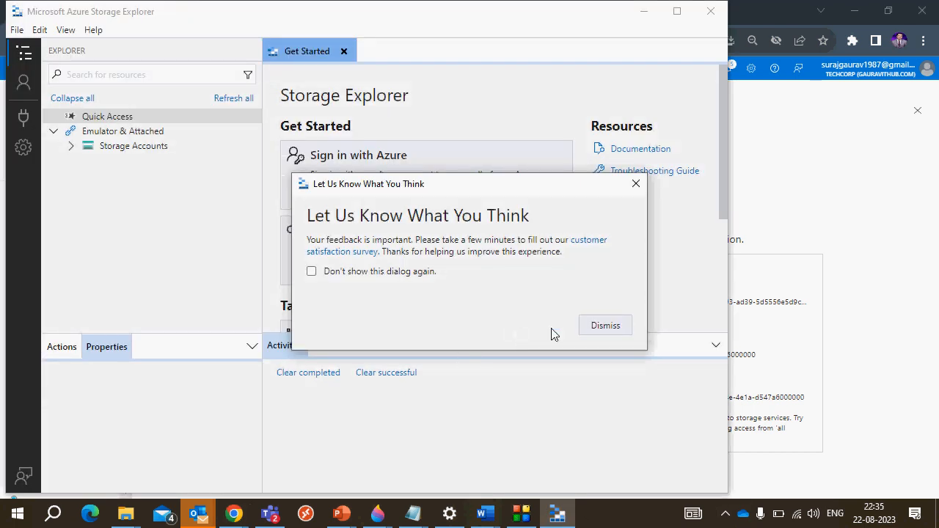
left_click(402, 276)
left_click(603, 325)
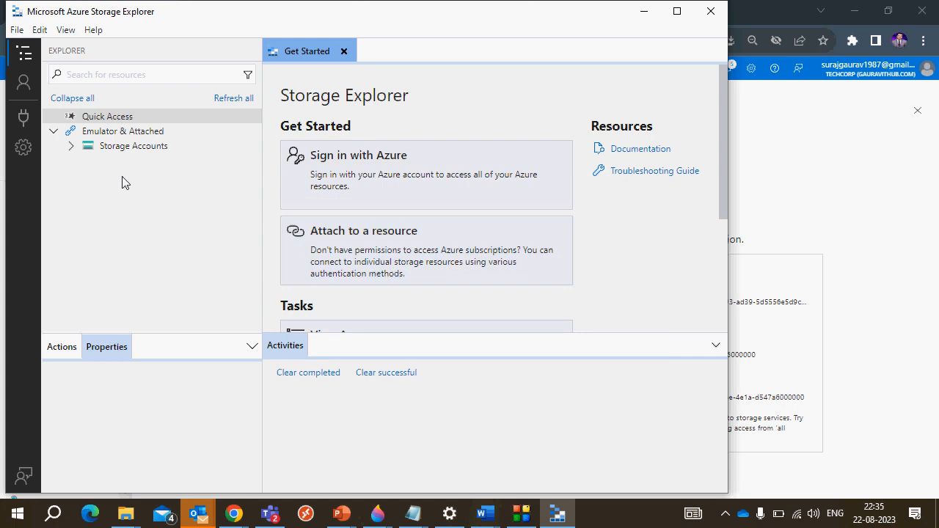
left_click(32, 126)
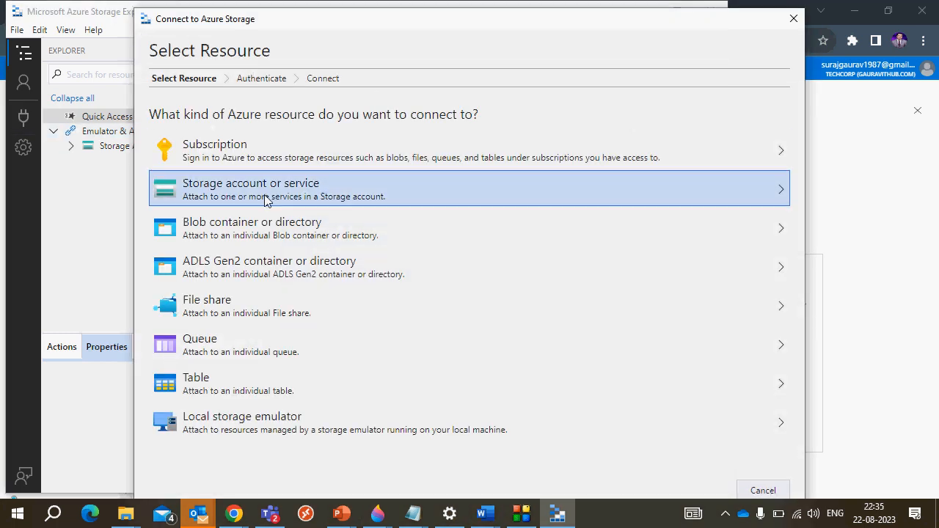
left_click(259, 196)
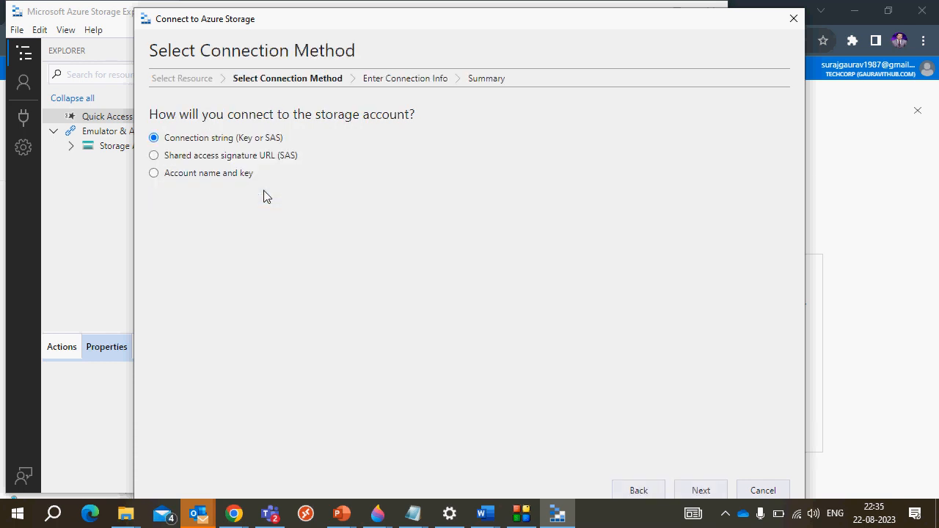
left_click(699, 488)
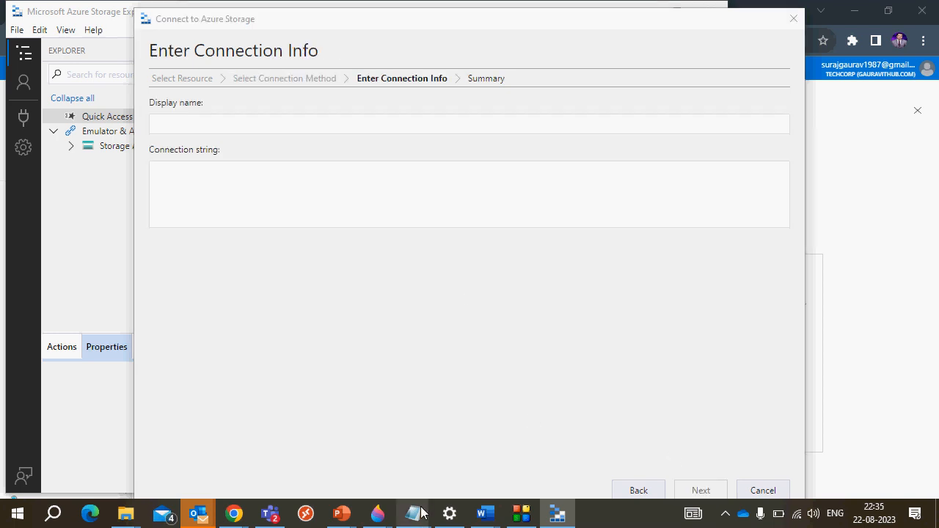
- Copy the connection string from Notepad, paste it into the connection field and continue to the summary
mouse_move(413, 513)
left_click(620, 441)
left_click(457, 268)
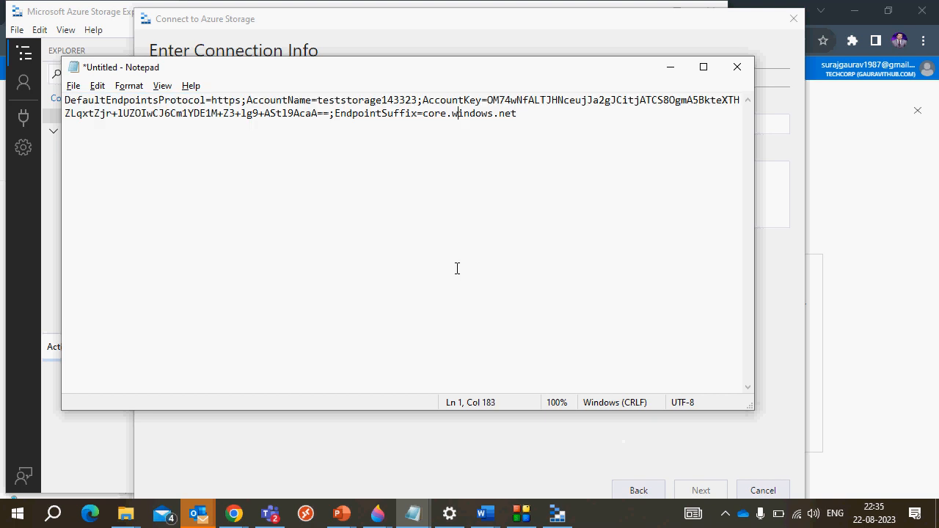
key("alt+Tab")
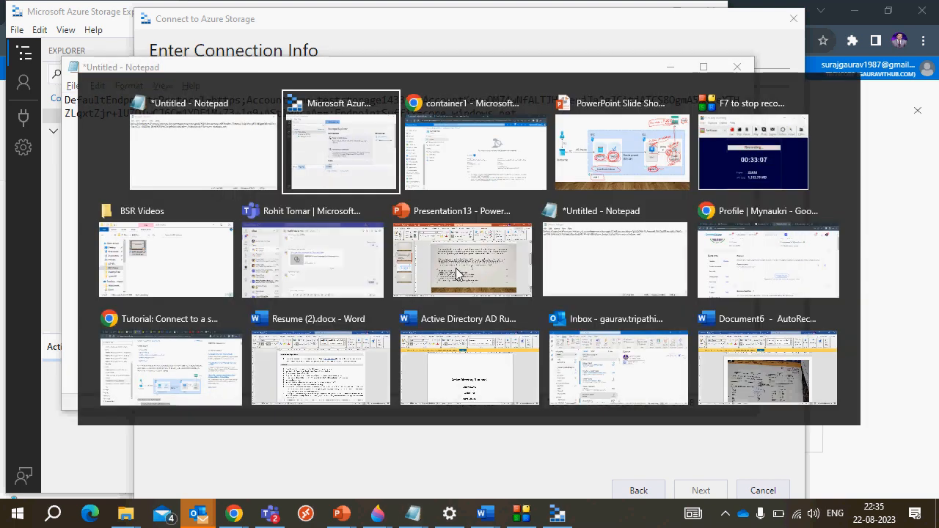
key("alt+Tab")
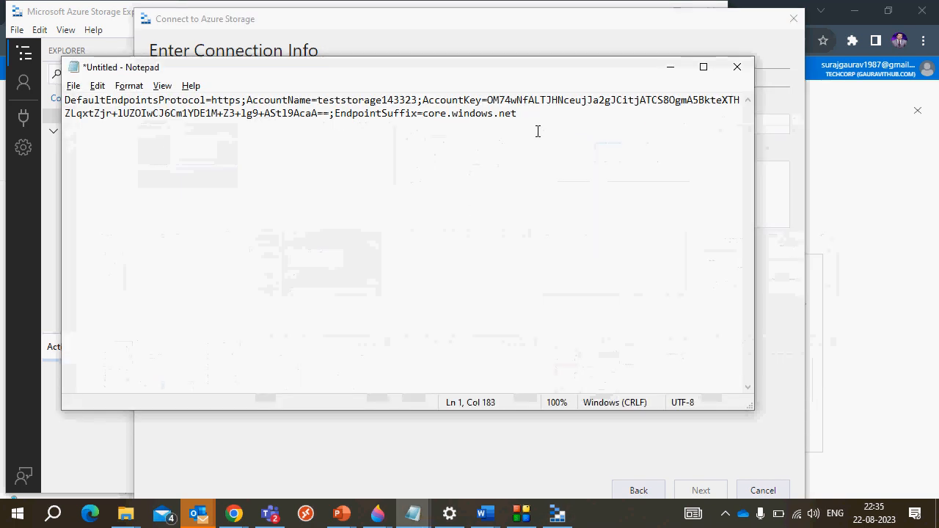
left_click_drag(537, 131, 32, 100)
key("ctrl+c")
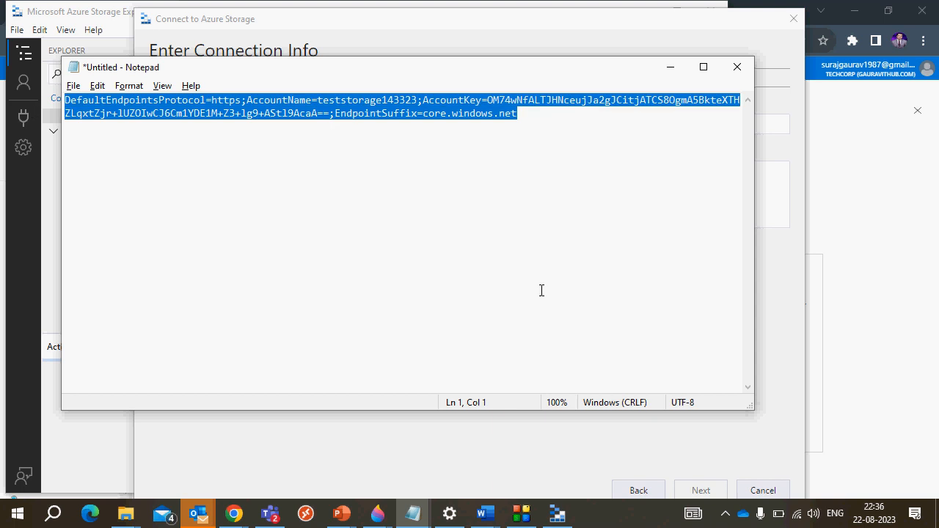
left_click(788, 316)
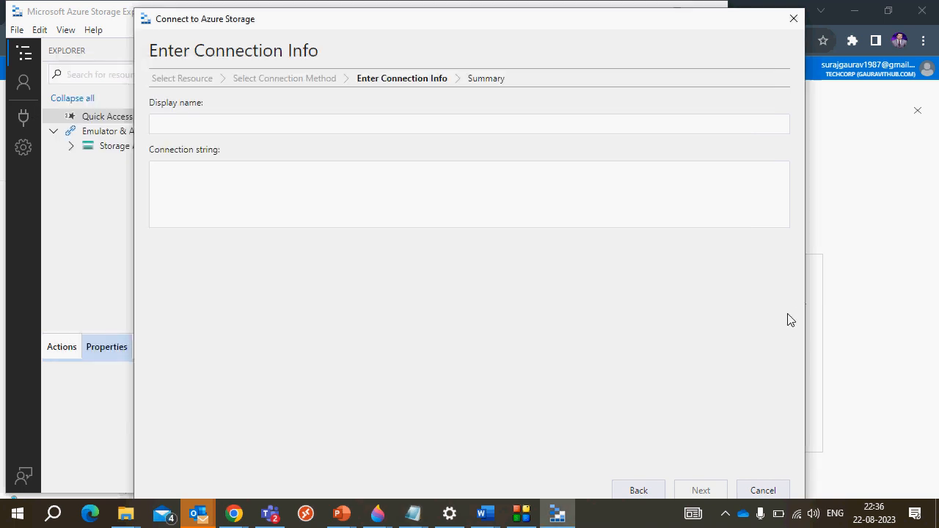
left_click(366, 190)
key("ctrl+v")
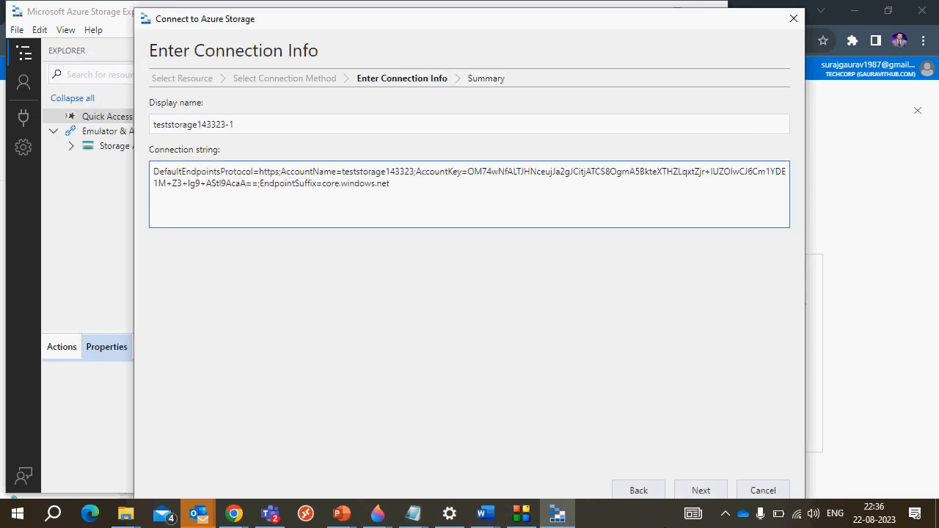
left_click(700, 490)
- Connect the storage account, open its Blob Containers to hit a 403 AuthorizationFailure, then return to the slideshow
left_click(703, 491)
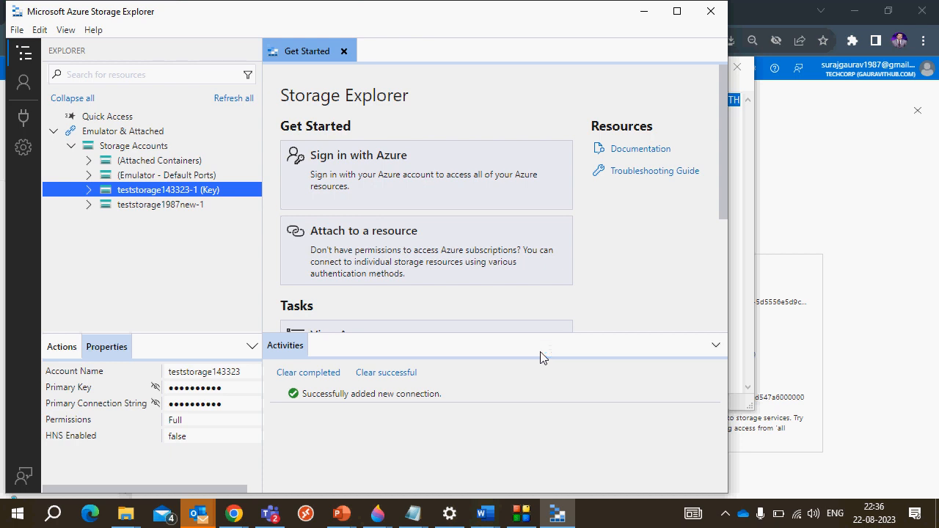
left_click(91, 190)
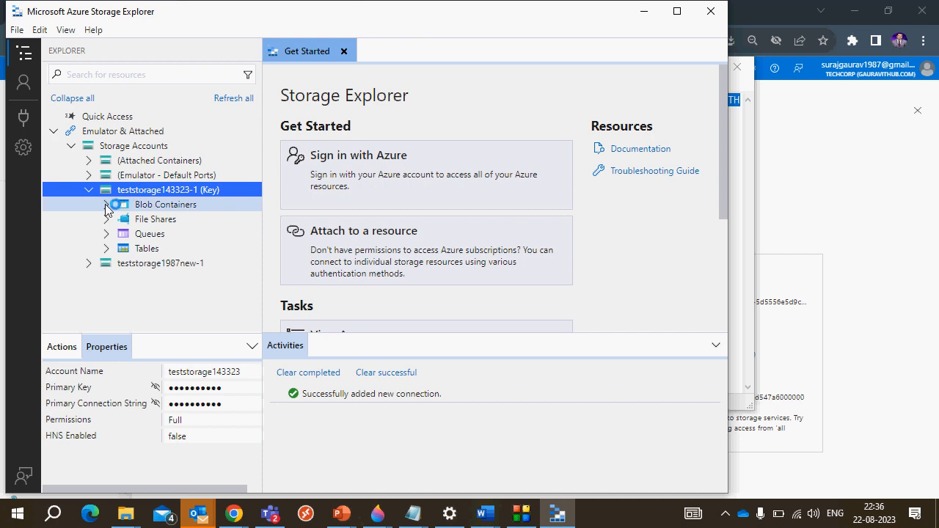
left_click(106, 204)
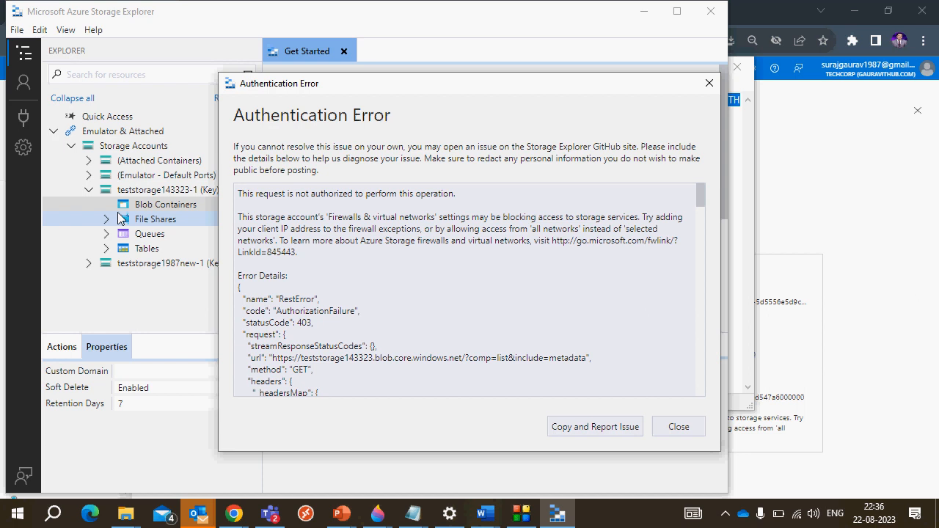
key("alt+Tab")
key("alt+Tab")
key("alt+Tab")
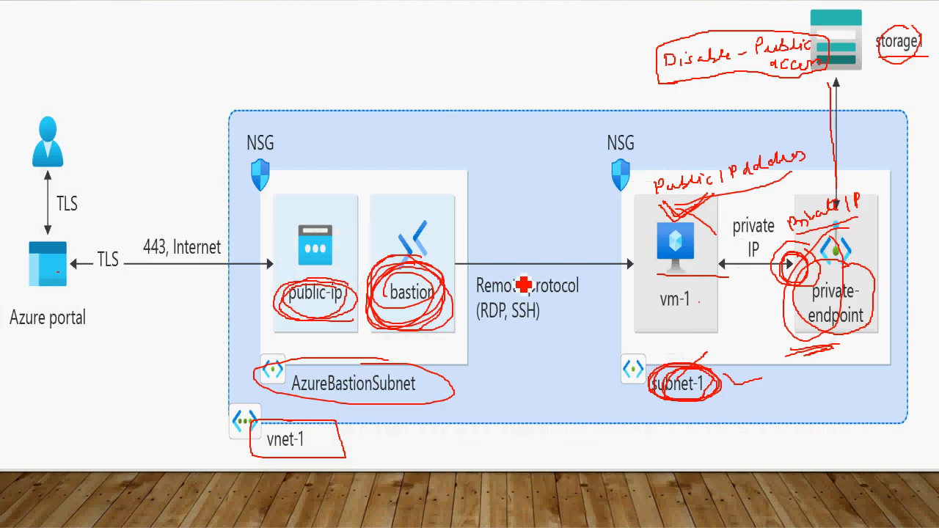
- With the red pen, mark under storage1, circle vm-1, and sketch a box with a line up to storage1
left_click_drag(851, 79, 877, 86)
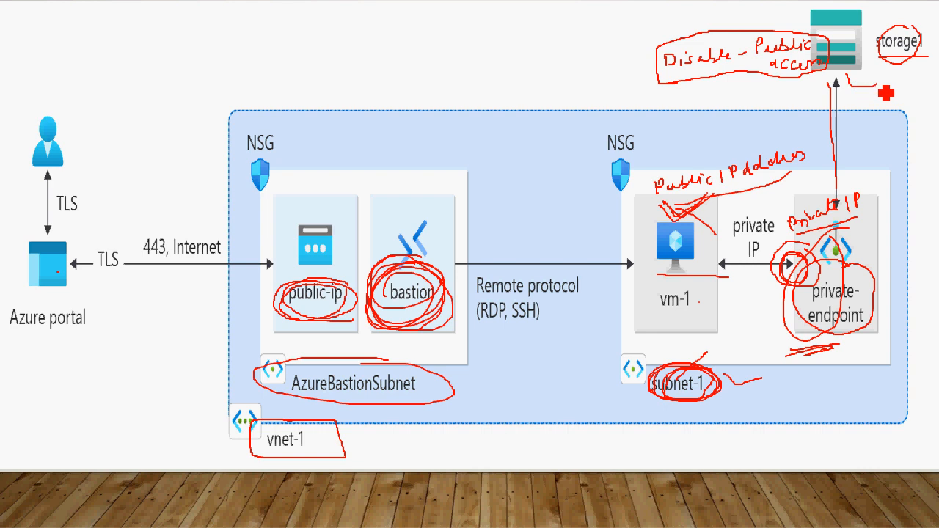
mouse_move(690, 213)
left_mouse_down()
mouse_move(662, 304)
mouse_move(633, 298)
mouse_move(656, 205)
mouse_move(743, 231)
left_mouse_up()
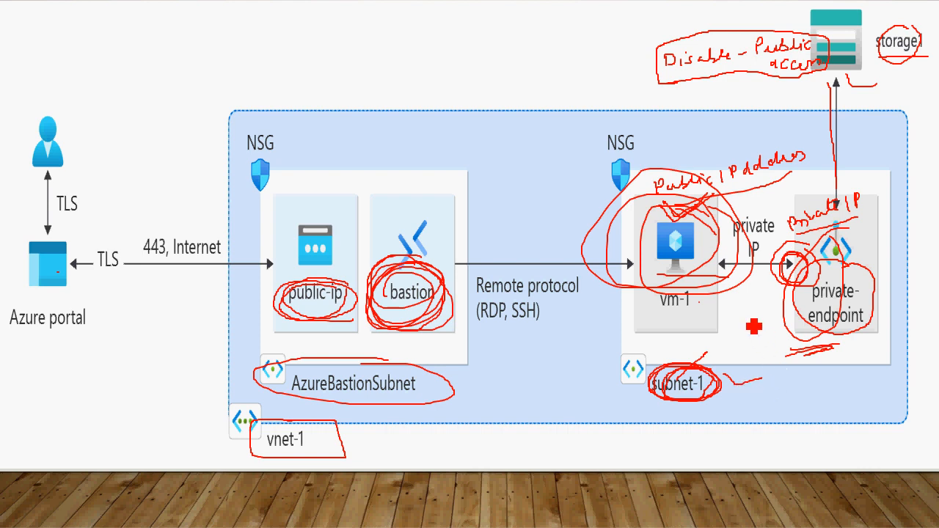
mouse_move(746, 342)
left_mouse_down()
mouse_move(746, 322)
mouse_move(780, 317)
mouse_move(778, 358)
mouse_move(757, 358)
mouse_move(755, 369)
mouse_move(794, 364)
mouse_move(761, 394)
left_mouse_up()
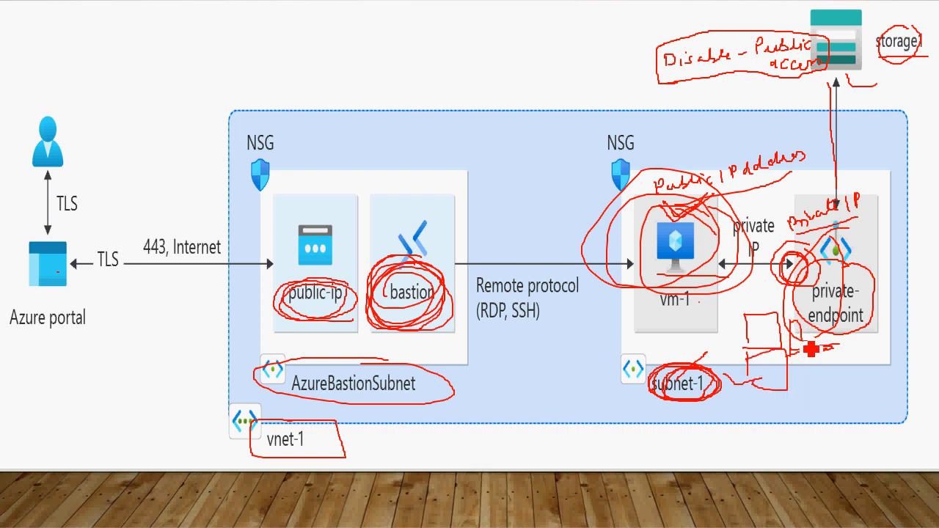
mouse_move(776, 337)
left_mouse_down()
mouse_move(859, 99)
mouse_move(856, 78)
left_mouse_up()
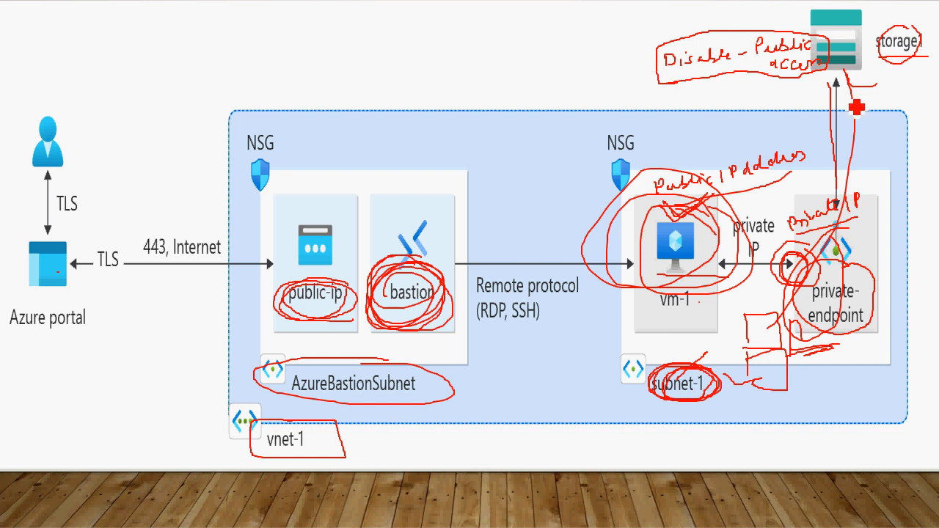